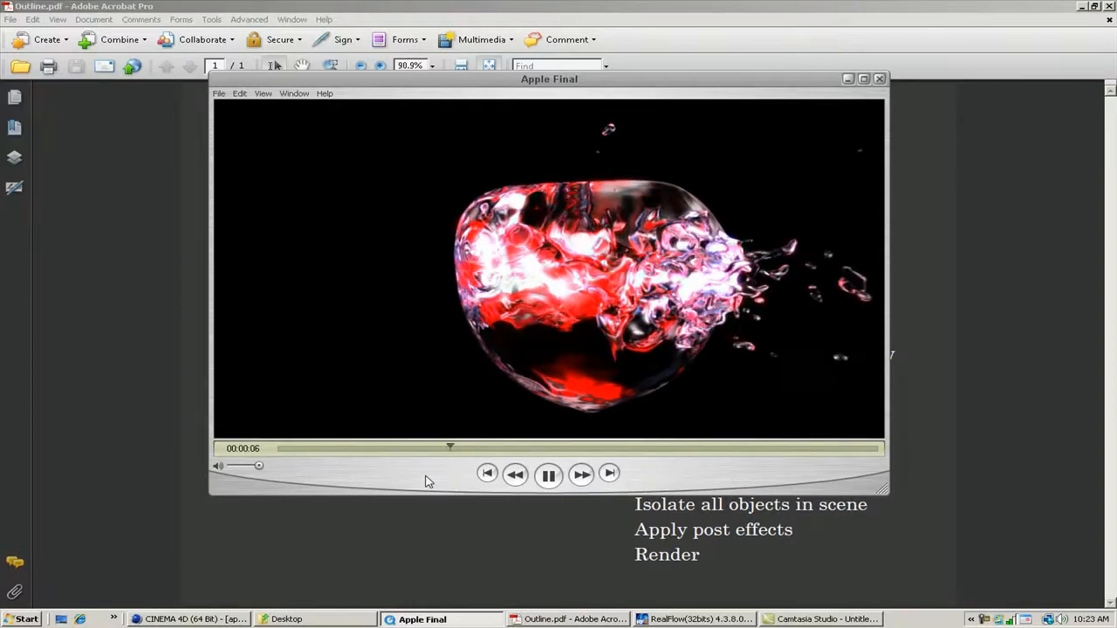
Step: Review the tutorial outline document, then switch to RealFlow and view the apple fluid simulation at frame 526
click(829, 29)
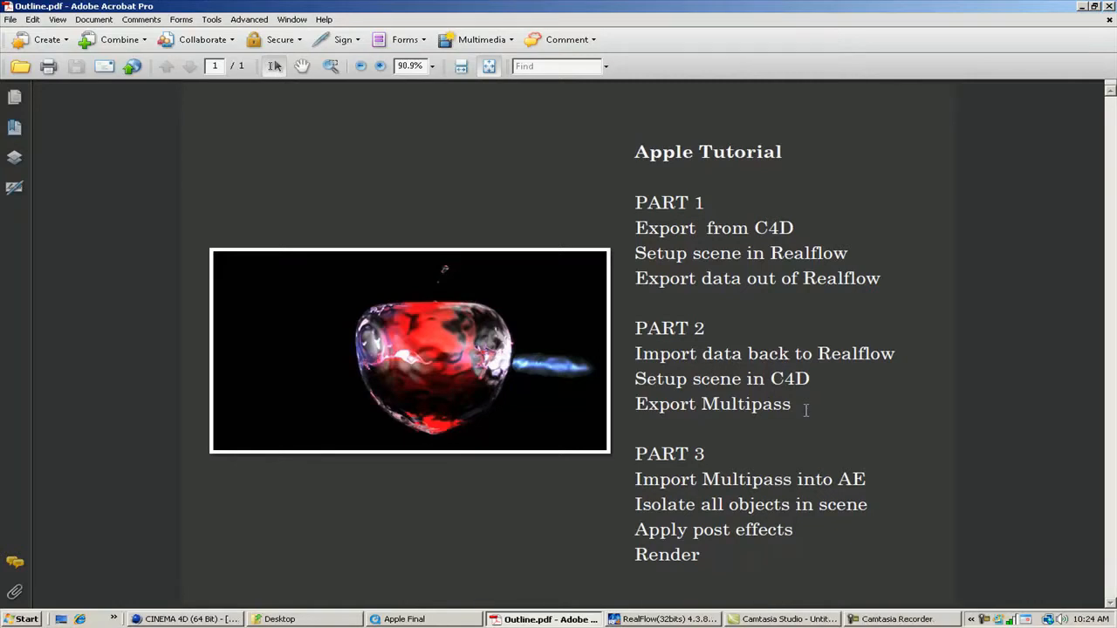
click(721, 619)
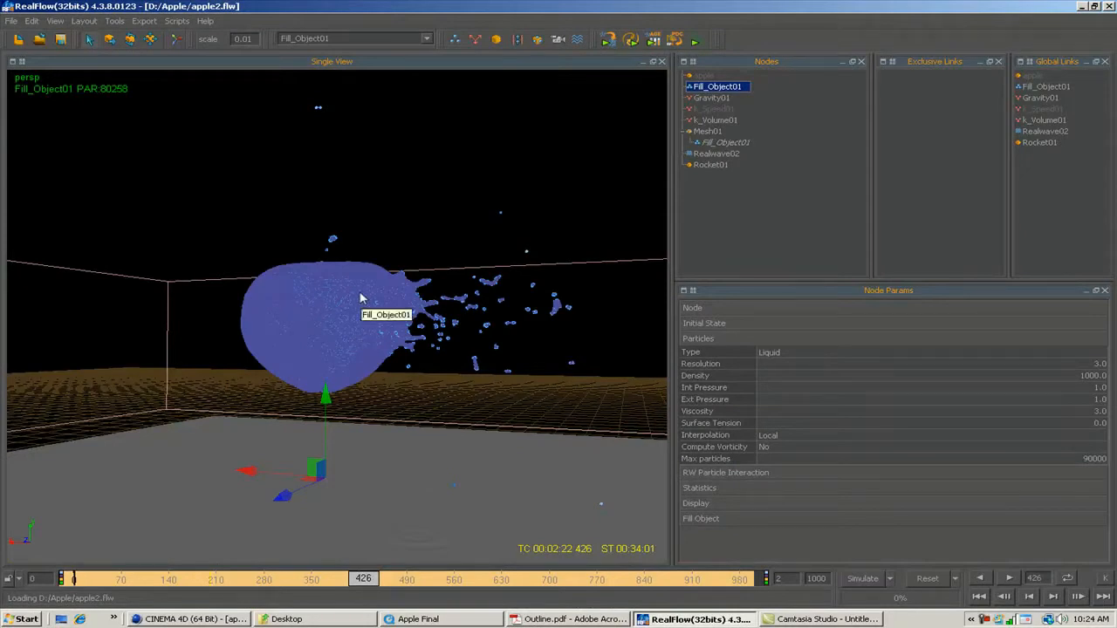
click(432, 580)
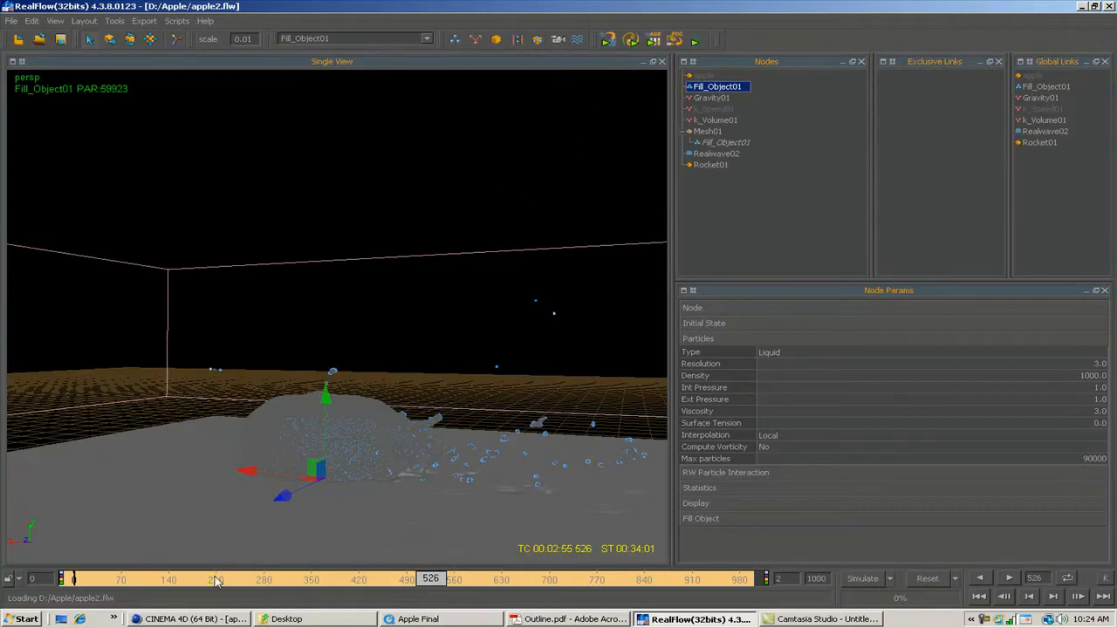
Step: Switch to CINEMA 4D and set the apple project's end frame to 700
click(197, 621)
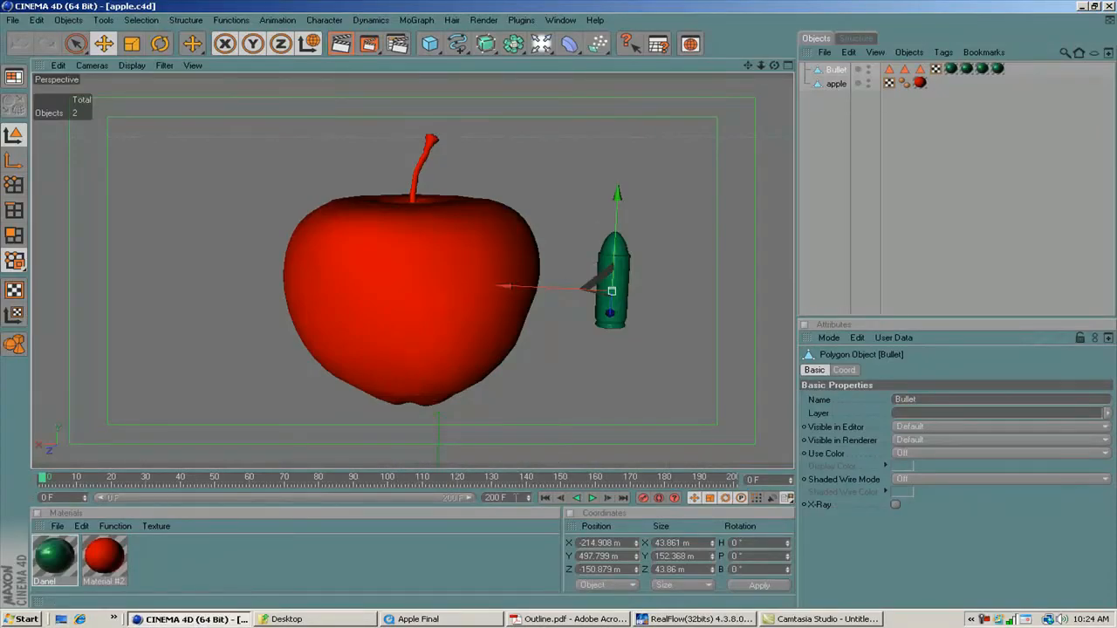
double_click(504, 497)
text(700)
key(Return)
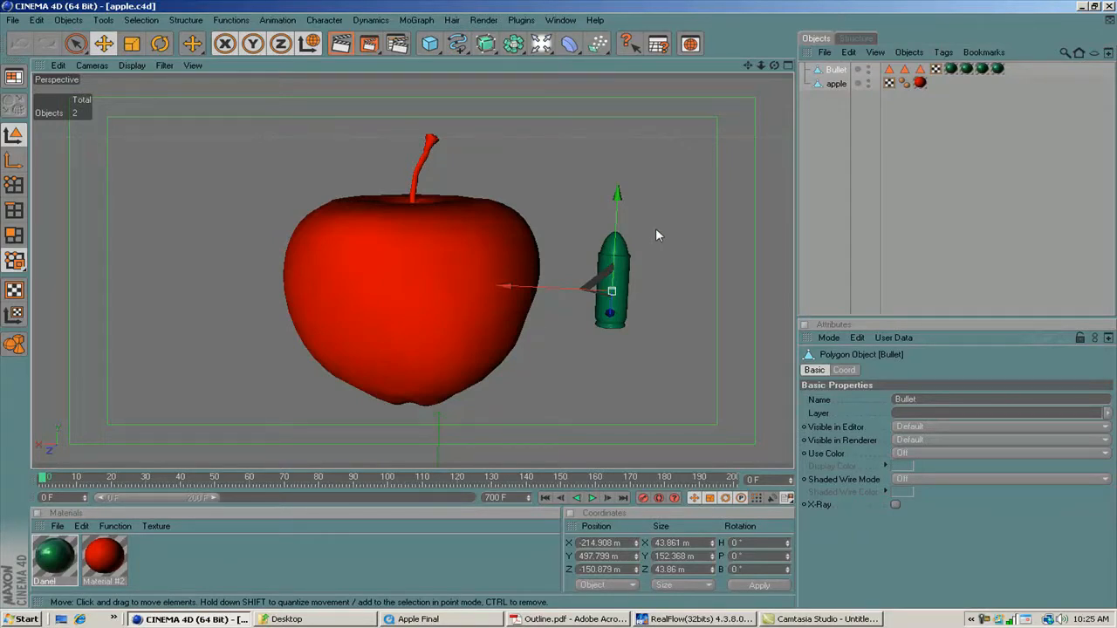
mouse_move(656, 232)
alt+mouse_down()
mouse_move(694, 229)
mouse_move(656, 228)
alt+mouse_up()
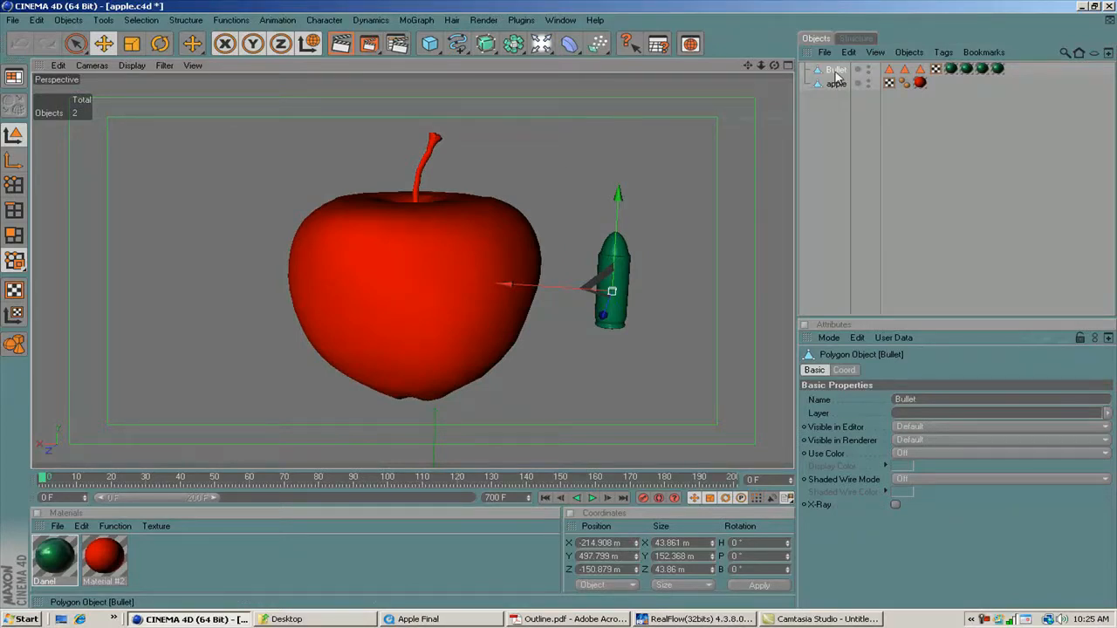
Step: Switch to RealFlow and examine the bullet's flight into the apple at frames 33, 118 and 187
click(686, 619)
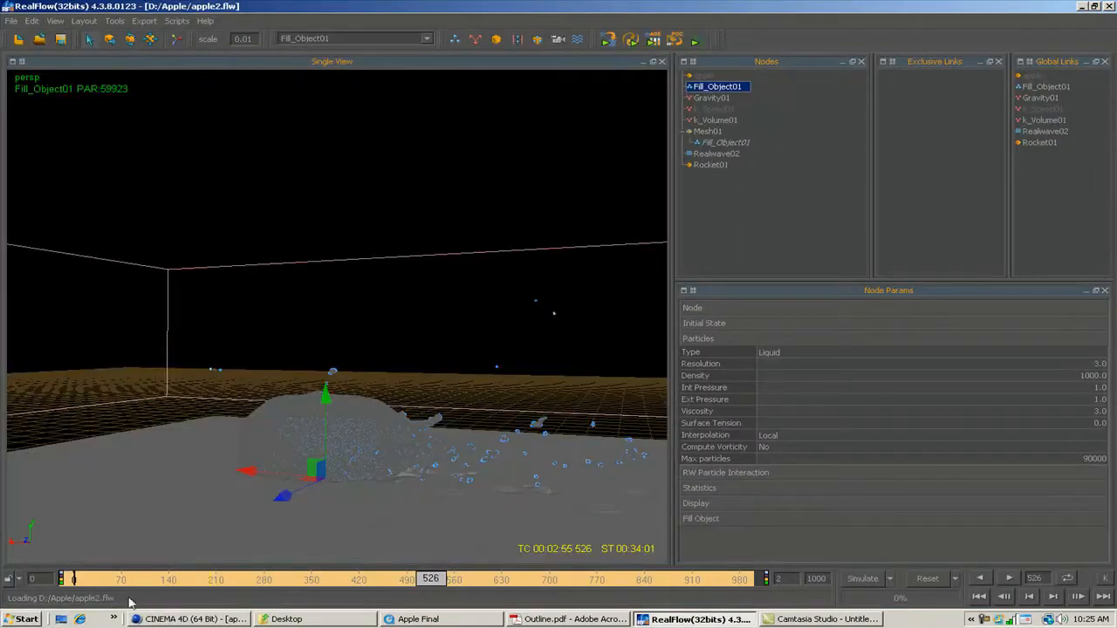
click(98, 580)
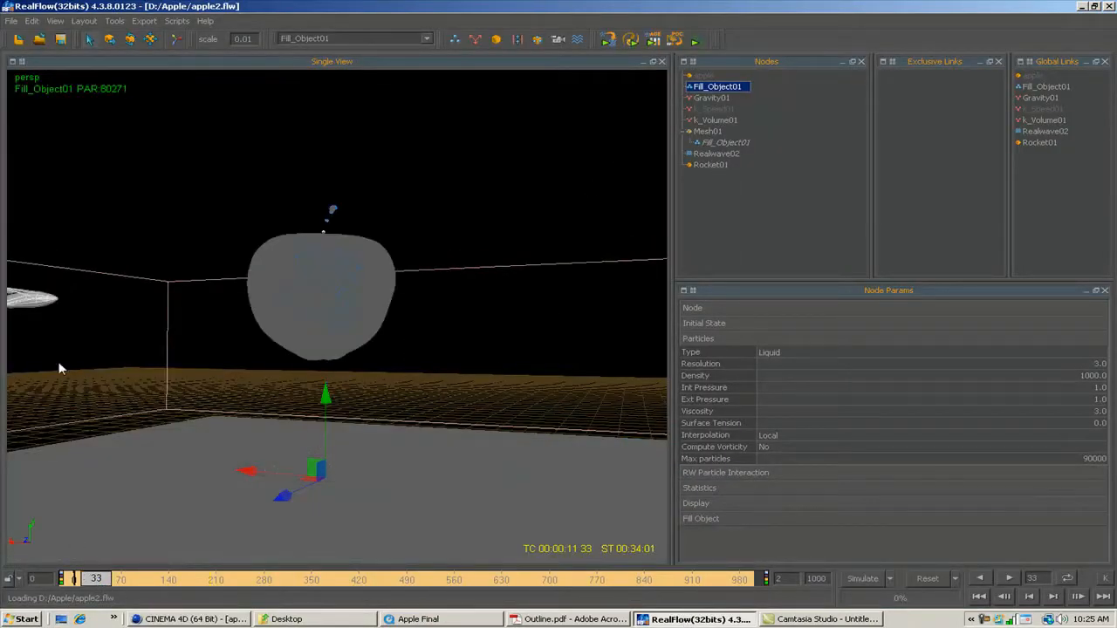
alt+middle_drag(280, 310, 441, 297)
alt+drag(343, 306, 334, 349)
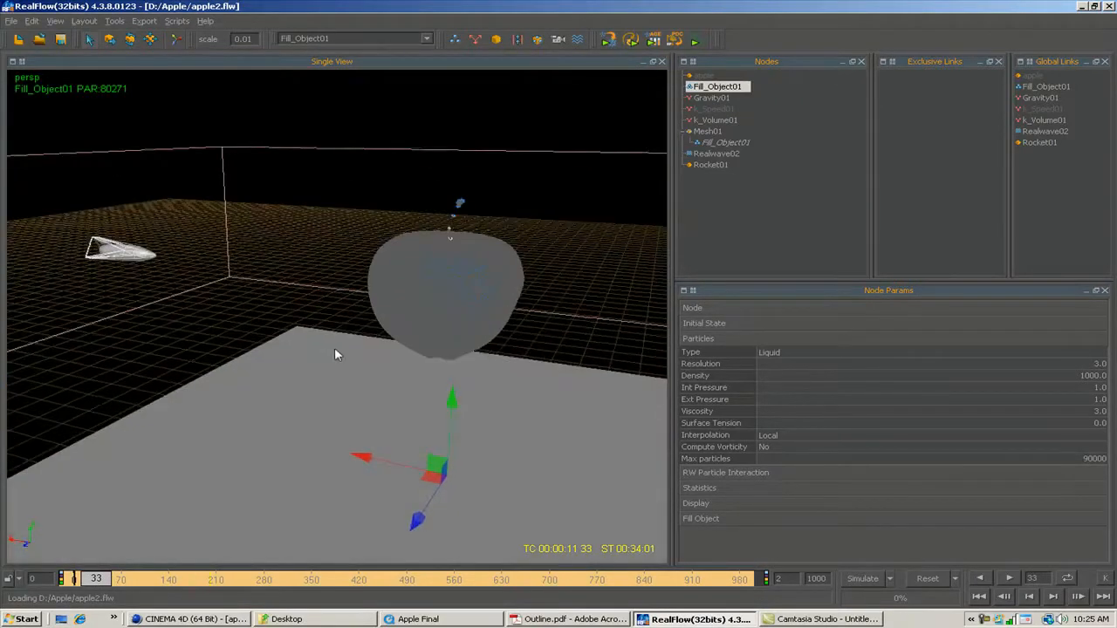
alt+drag(227, 288, 269, 319)
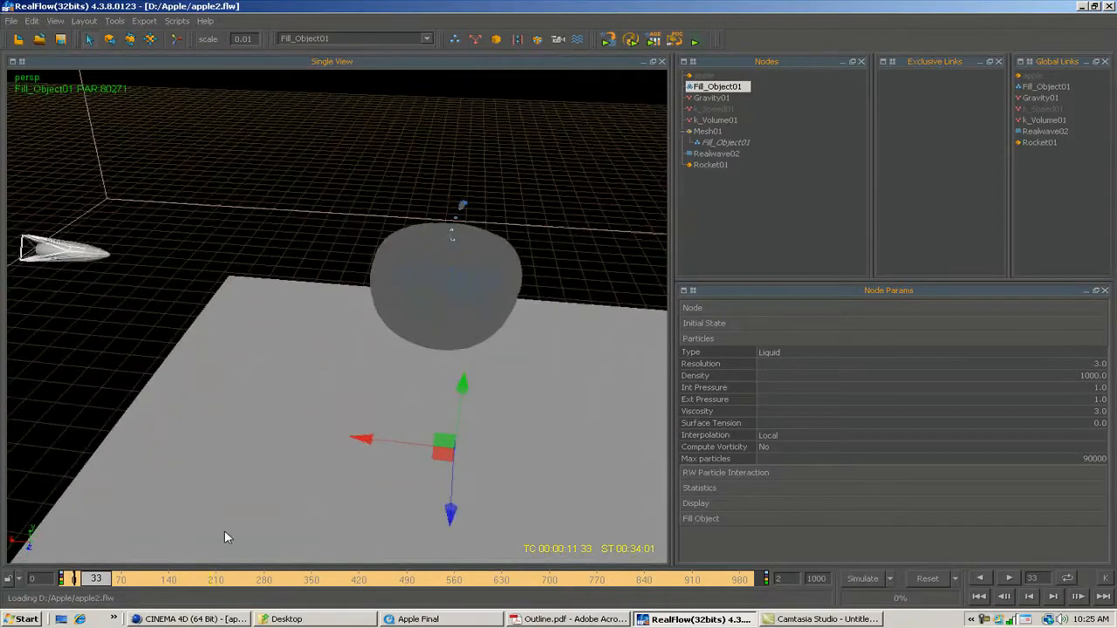
click(155, 581)
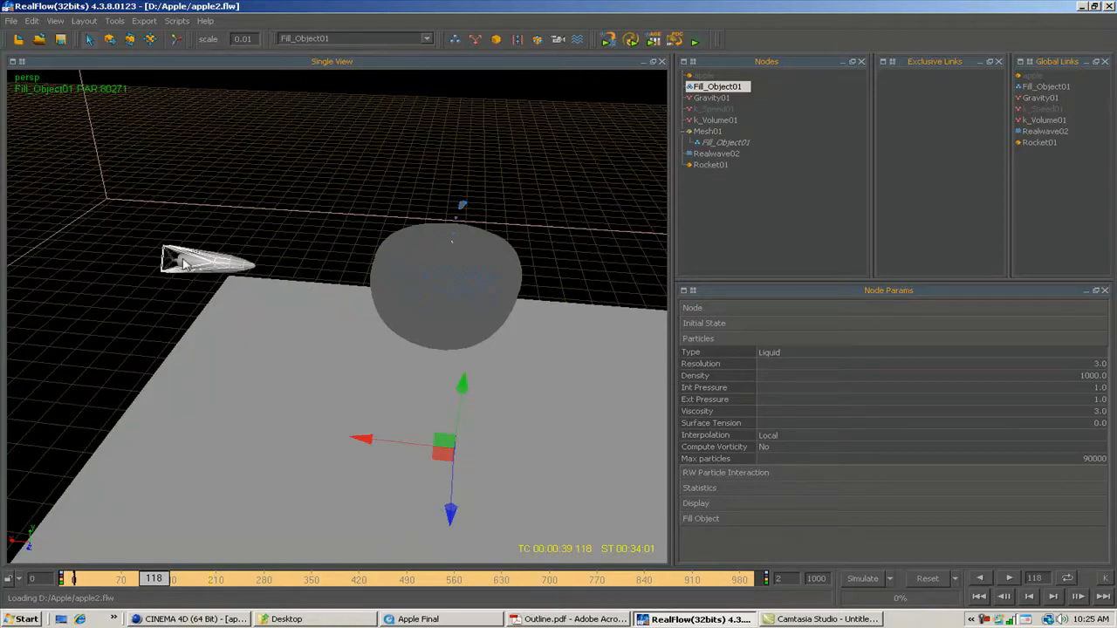
click(202, 582)
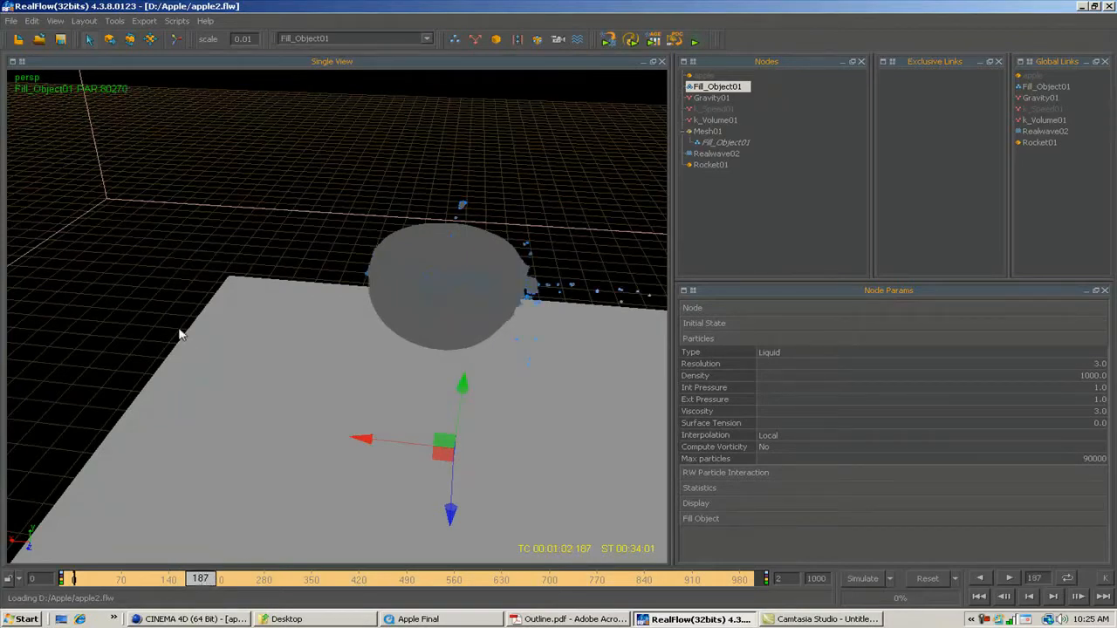
Step: Examine the liquid splashing out of the apple up close and from other angles, at frames 187 and 221
alt+middle_drag(532, 294, 317, 277)
scroll(338, 279, up, 2)
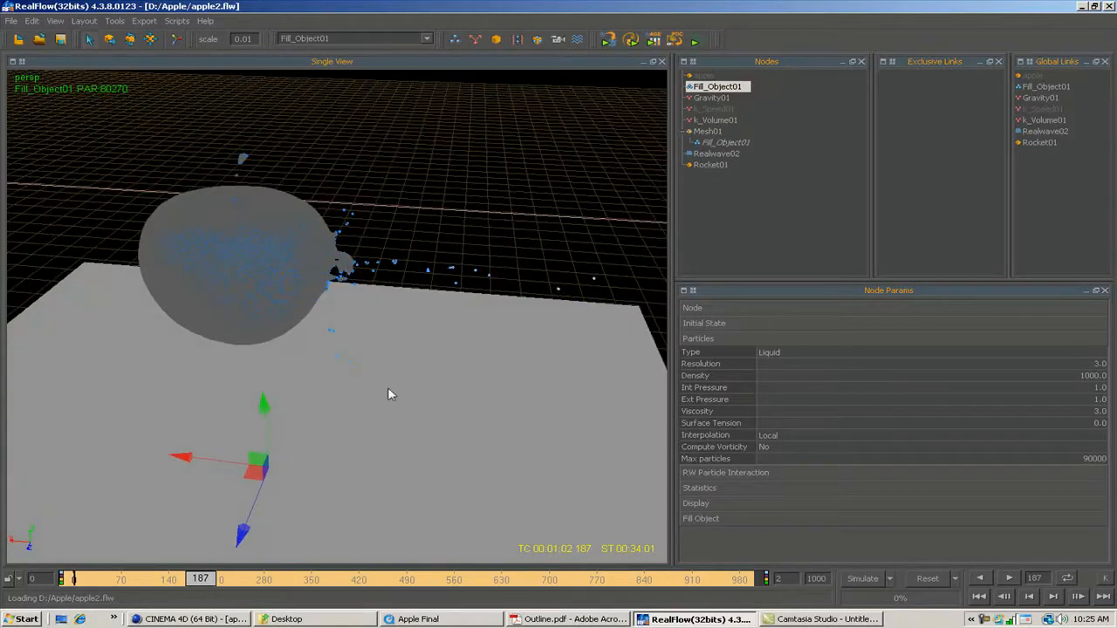
click(224, 581)
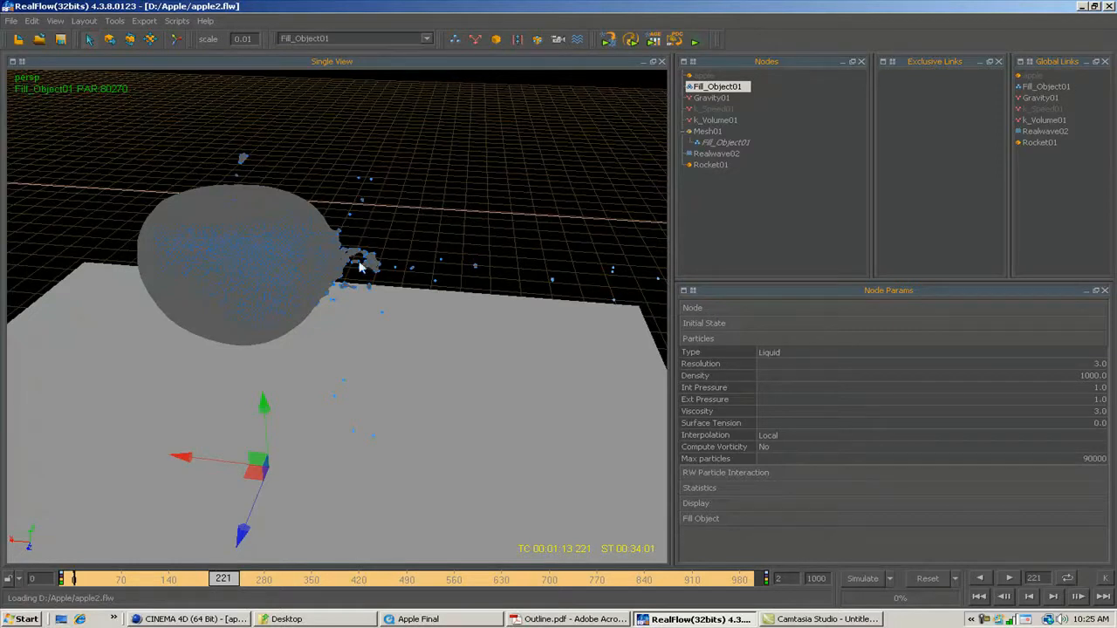
scroll(401, 274, up, 3)
alt+drag(399, 274, 372, 225)
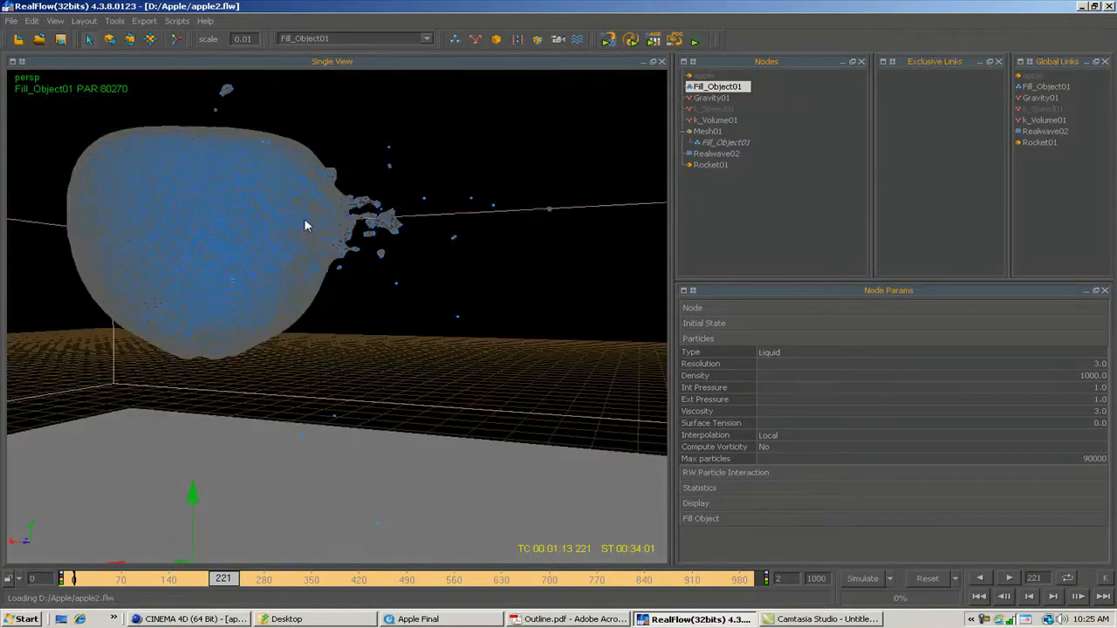
scroll(465, 240, down, 2)
alt+drag(474, 224, 374, 331)
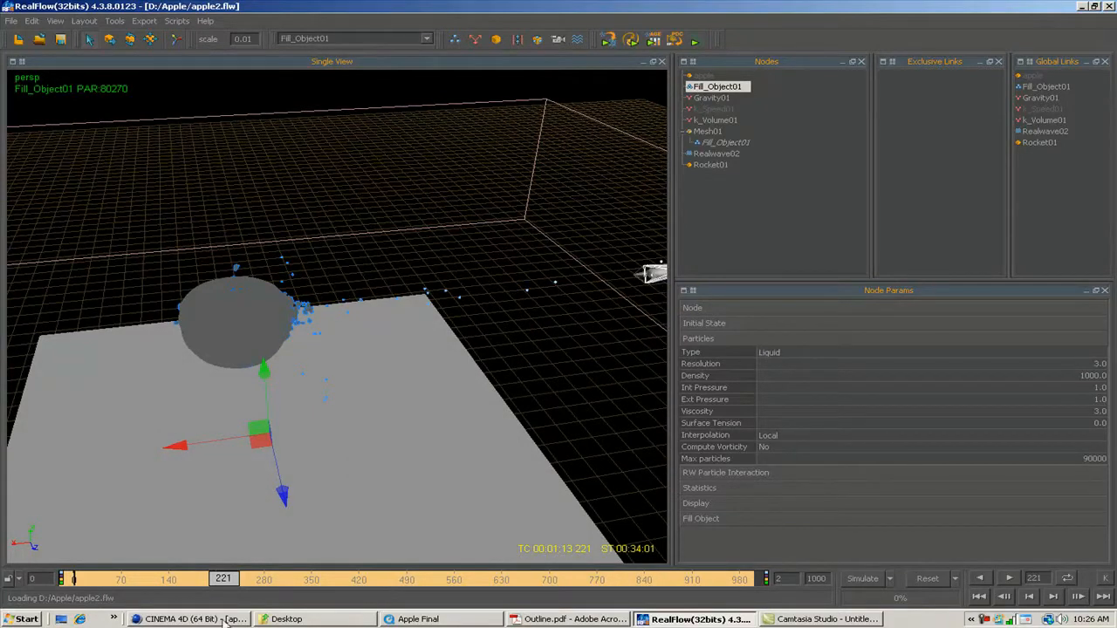
Step: Compare the bullet object in CINEMA 4D with RealFlow's scene and select the Rocket01 node there to check its name
click(174, 620)
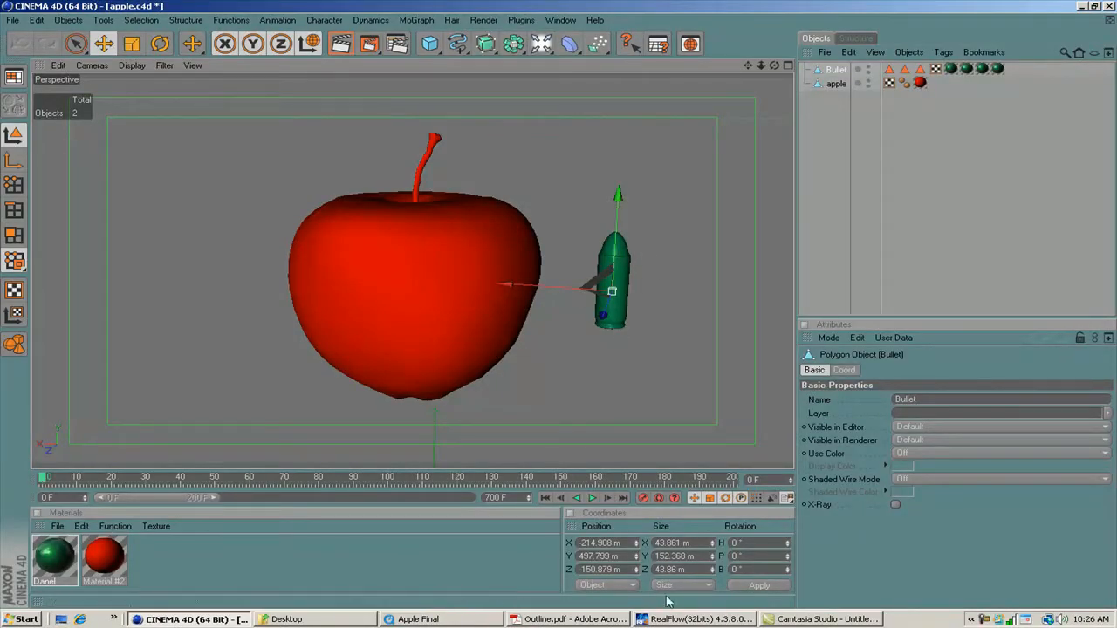
key(alt+Tab)
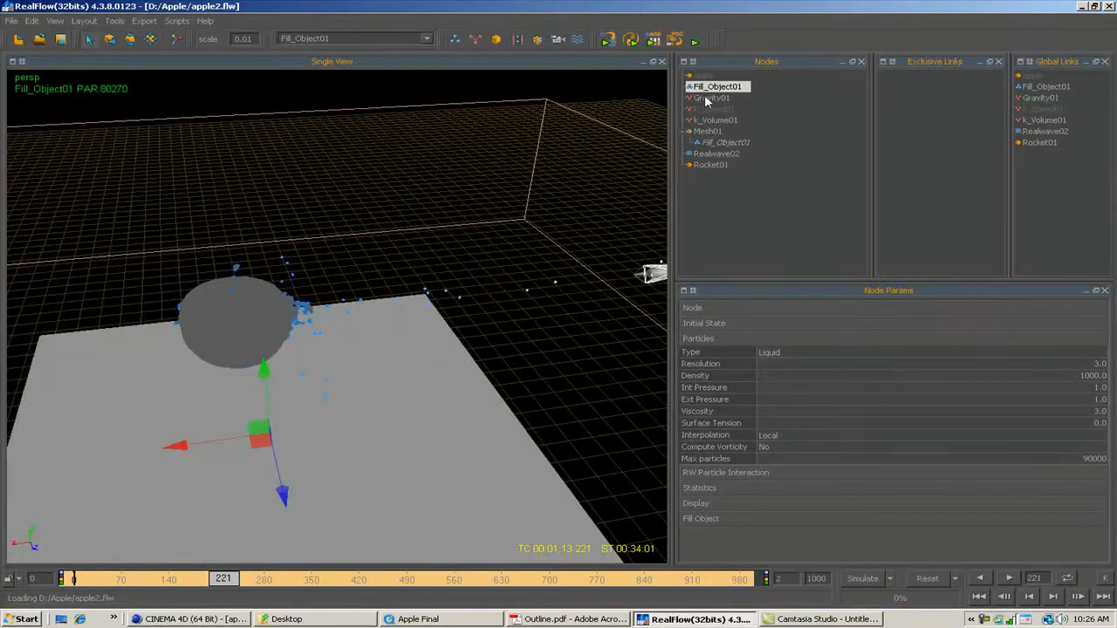
click(704, 168)
click(706, 167)
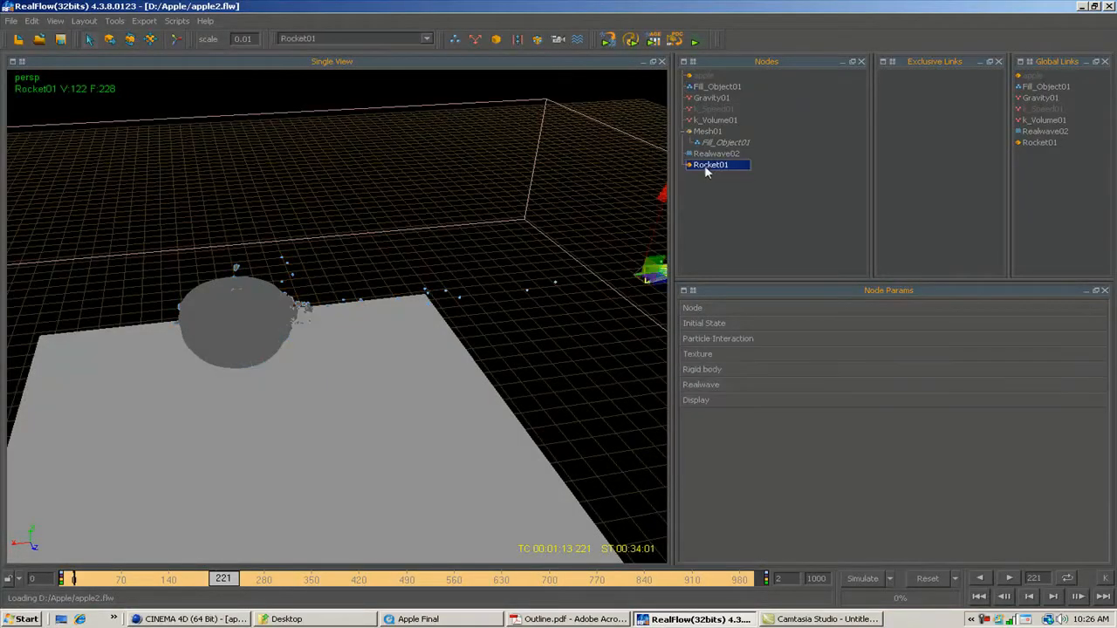
alt+middle_drag(613, 286, 445, 269)
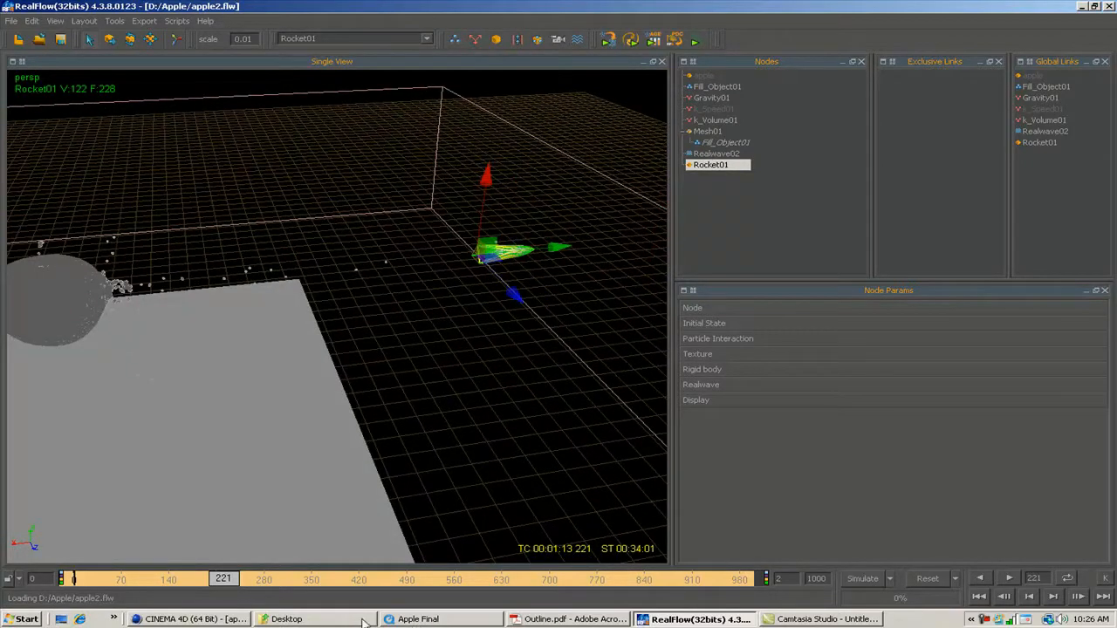
Step: Switch to CINEMA 4D and rename the Bullet object as Rocket0
click(229, 620)
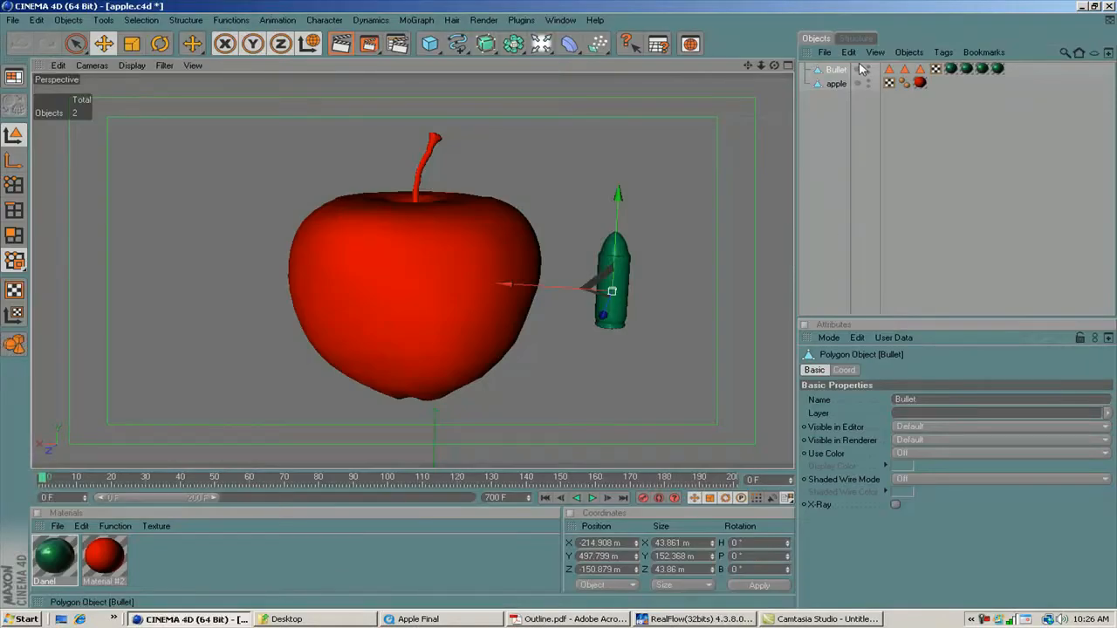
double_click(838, 70)
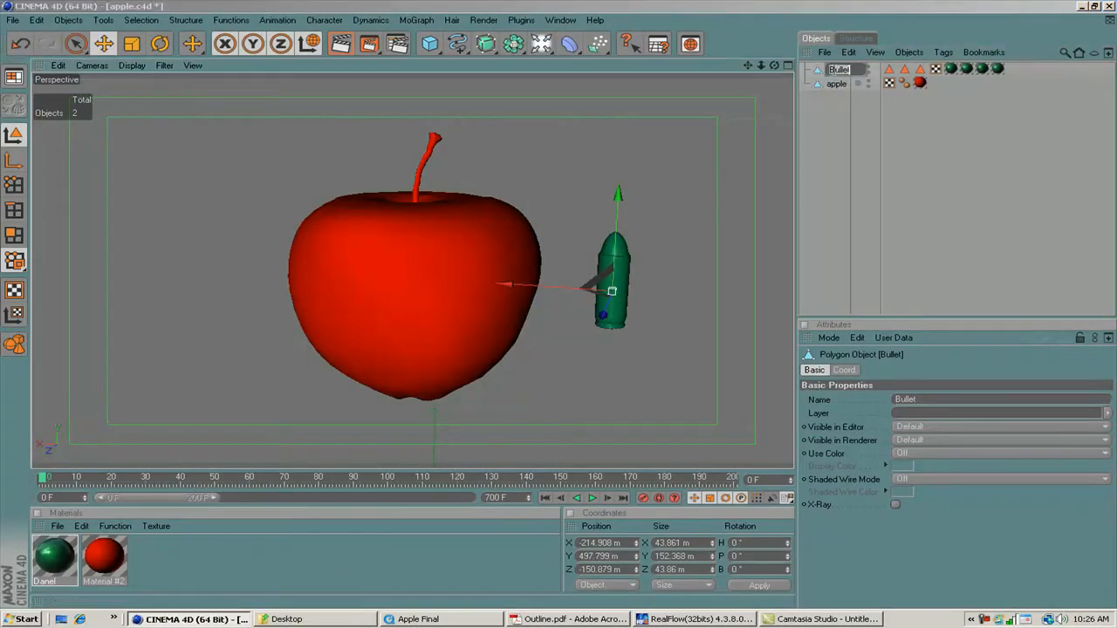
text(F)
text(ocke)
text(t0)
key(Return)
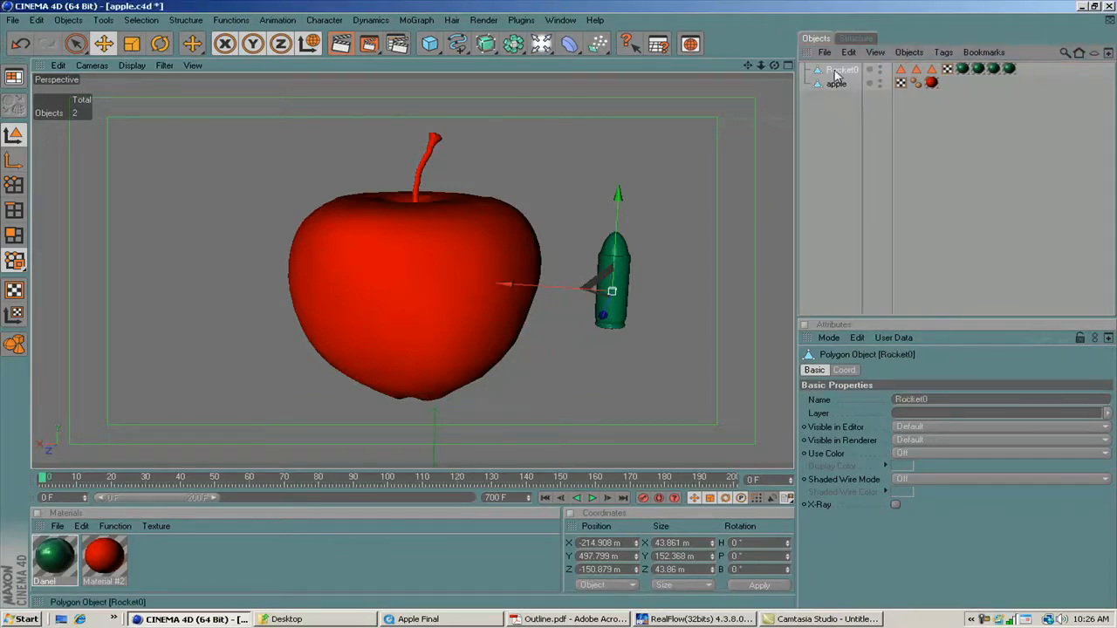
Step: Add a RealFlow SD Import object and load animation.sd from the Apple project's objects folder as its deformations file
click(521, 20)
mouse_move(546, 71)
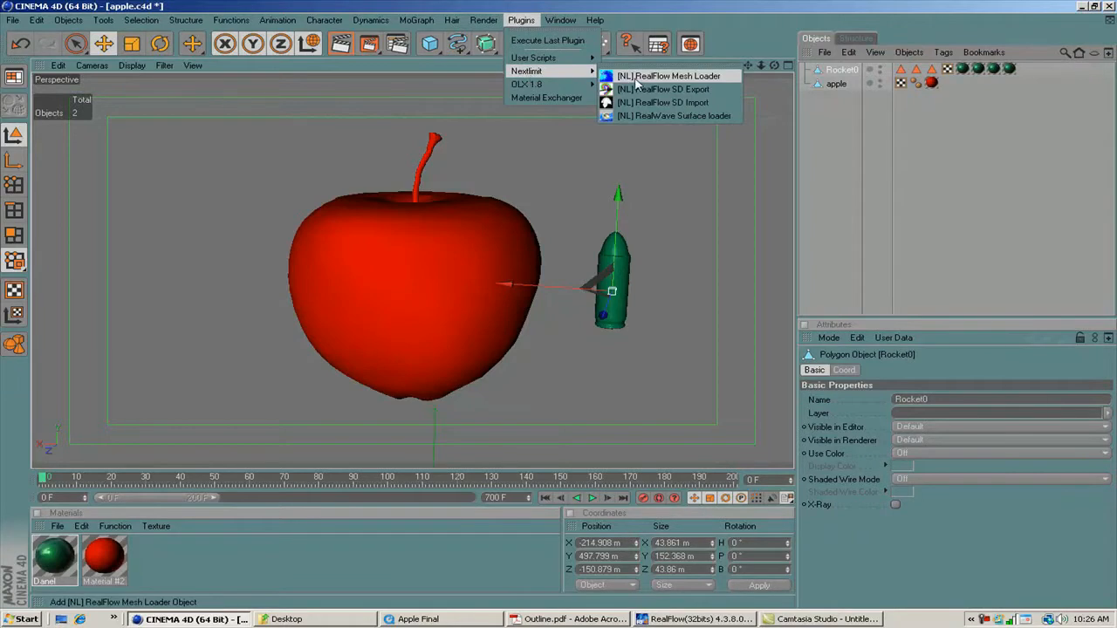
click(651, 102)
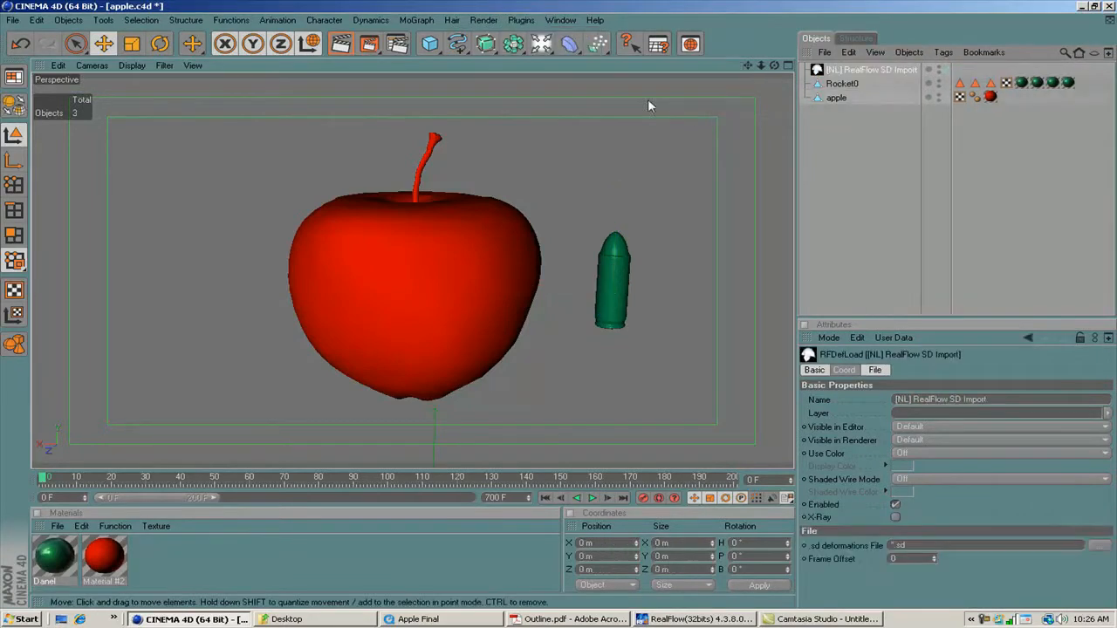
click(876, 370)
click(1107, 399)
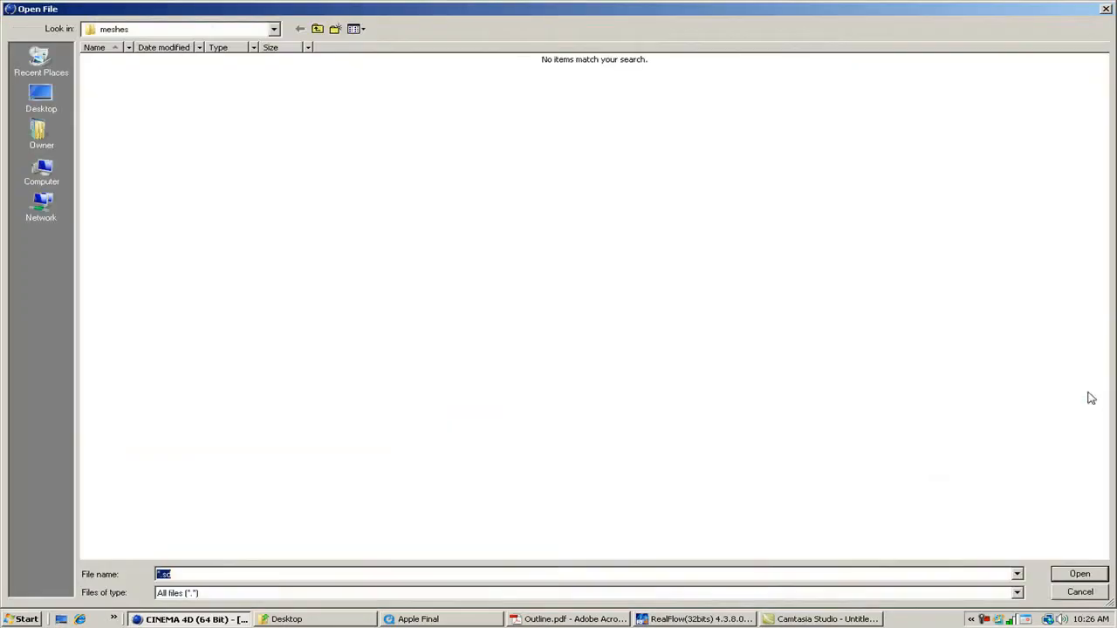
click(319, 30)
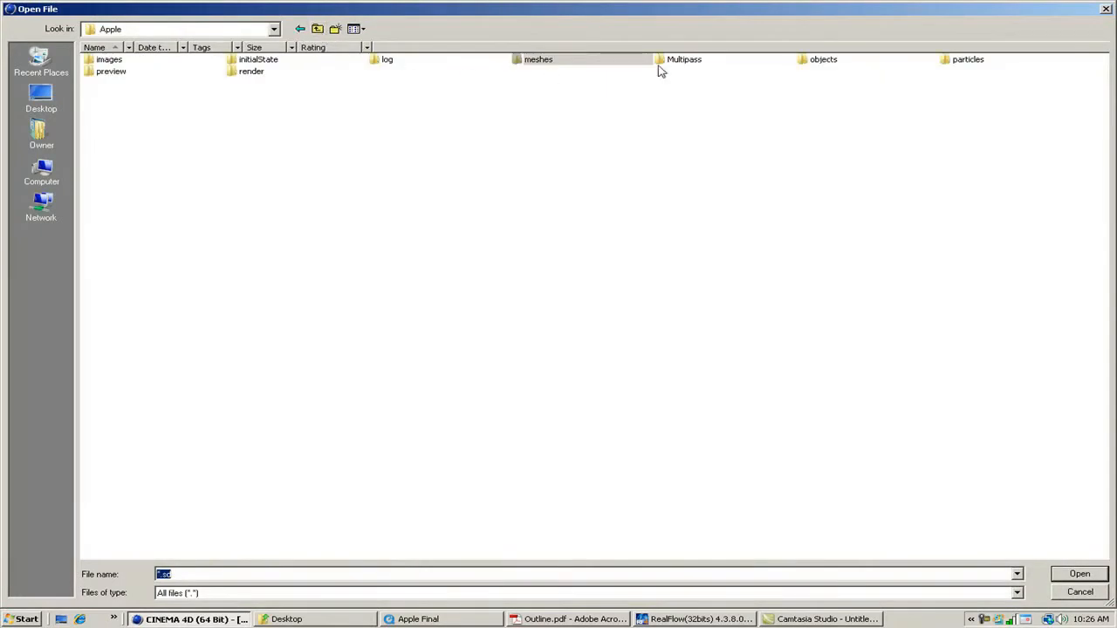
double_click(806, 59)
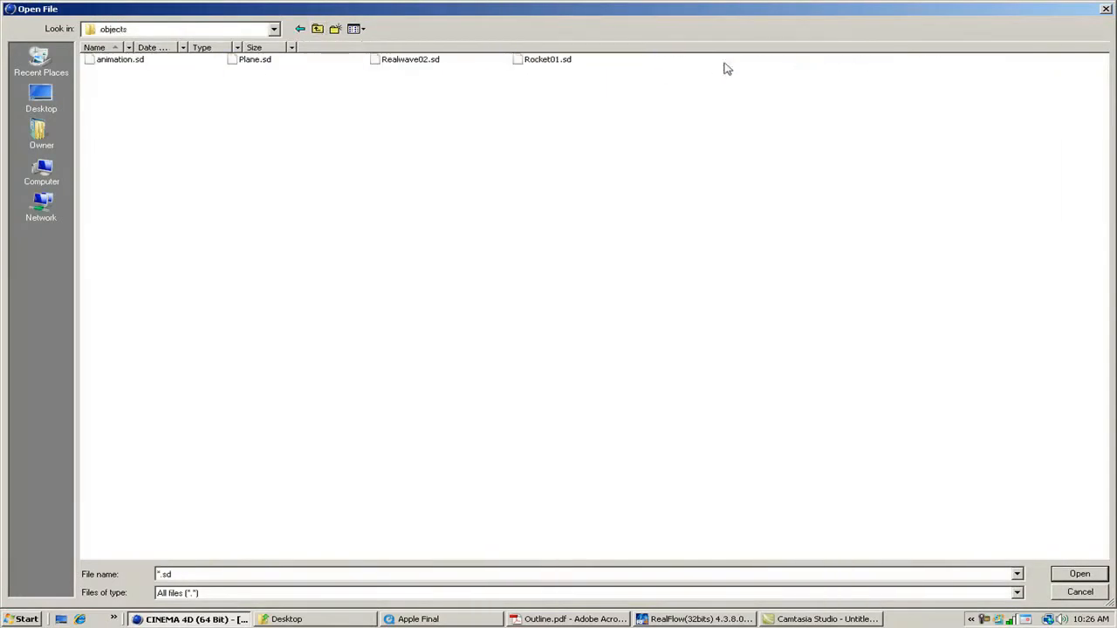
double_click(124, 60)
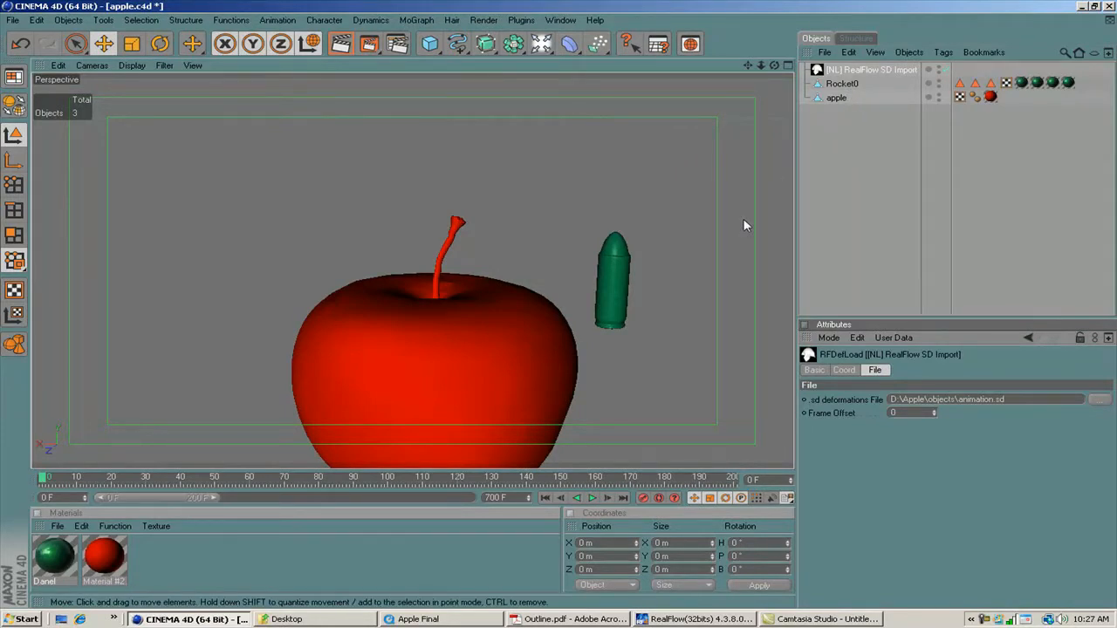
Step: Correct the bullet object's name to Rocket01 so it matches the RealFlow node
double_click(843, 84)
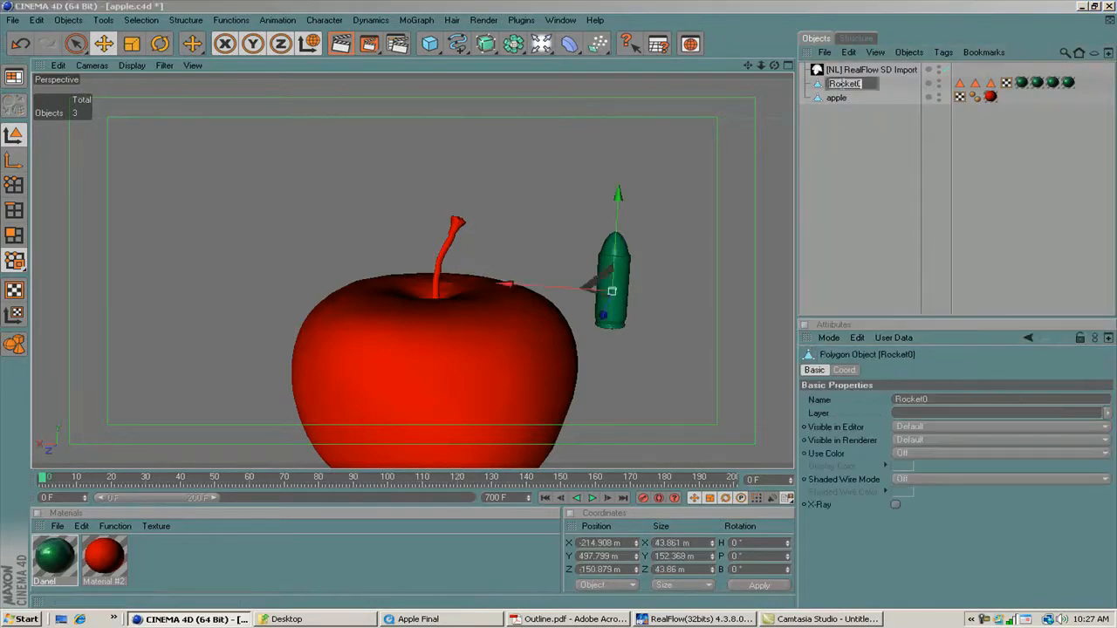
click(867, 83)
text(1)
key(Return)
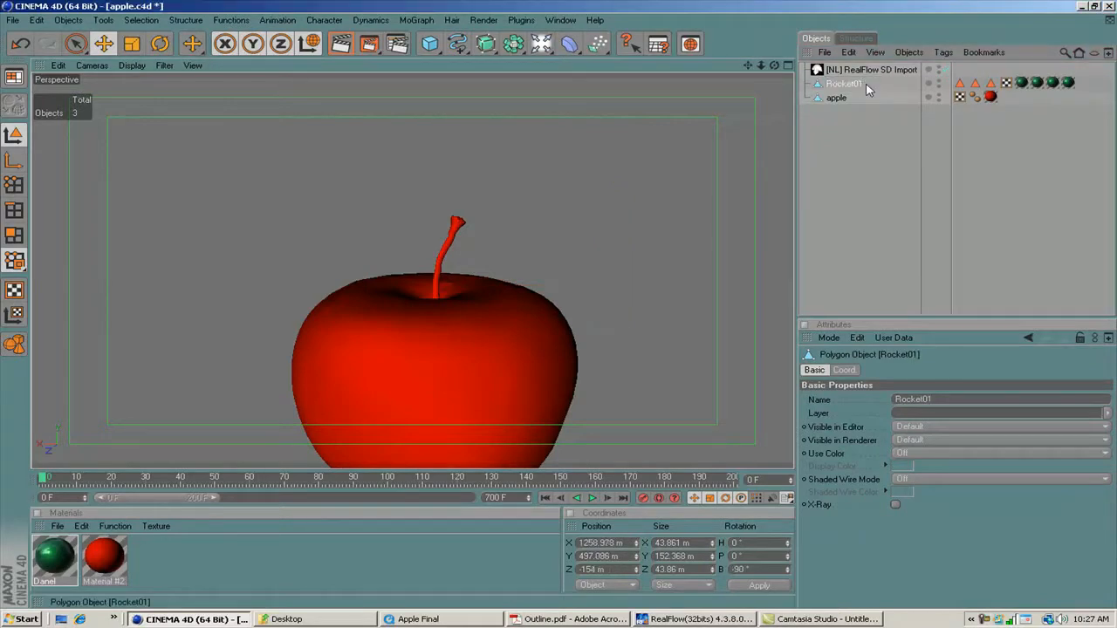
Step: Extend the visible timeline range to 700 frames and scrub to frame 200 to check the bullet's imported motion
scroll(472, 207, down, 2)
scroll(471, 212, down, 4)
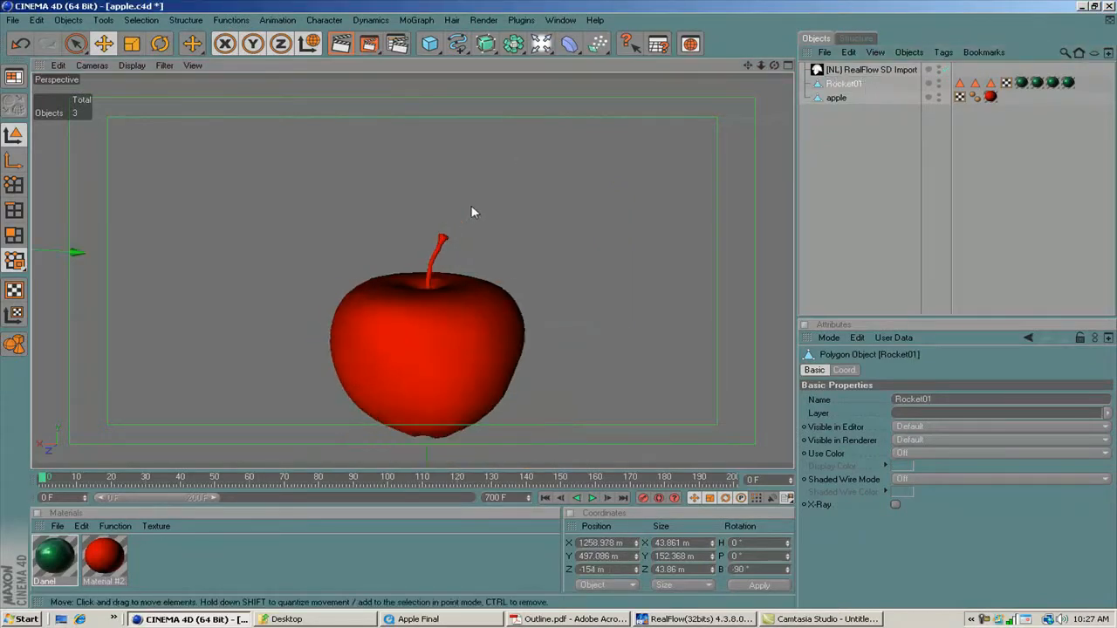
alt+drag(288, 313, 381, 312)
drag(214, 497, 460, 505)
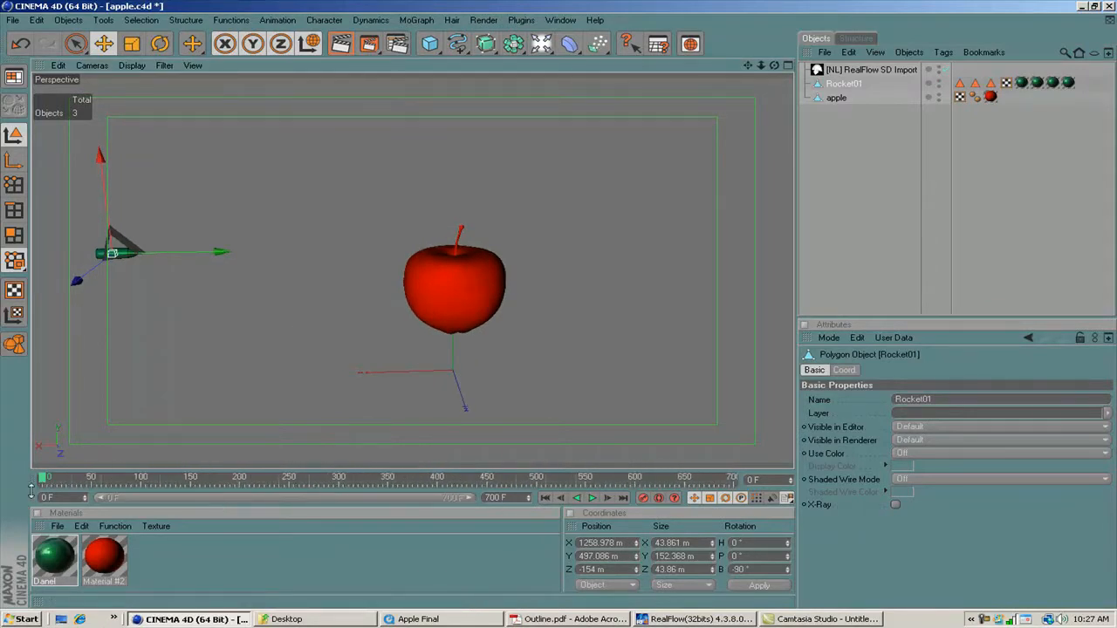
drag(42, 480, 240, 485)
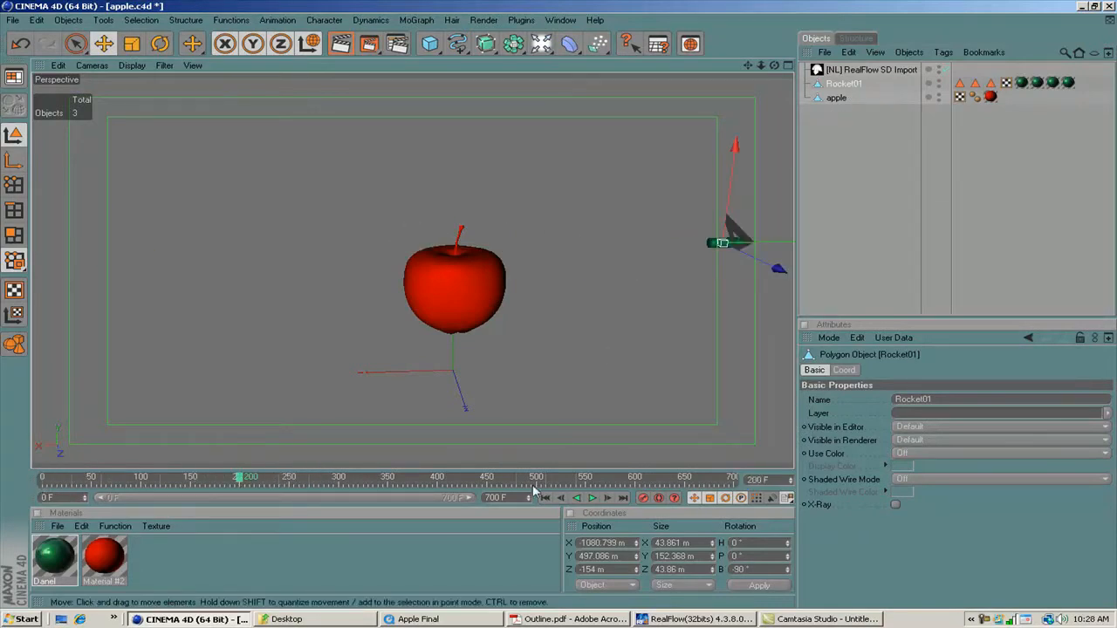
Step: Switch to RealFlow and scrub the simulation through frames 57, 144 and 227 to review the bullet's motion
click(644, 619)
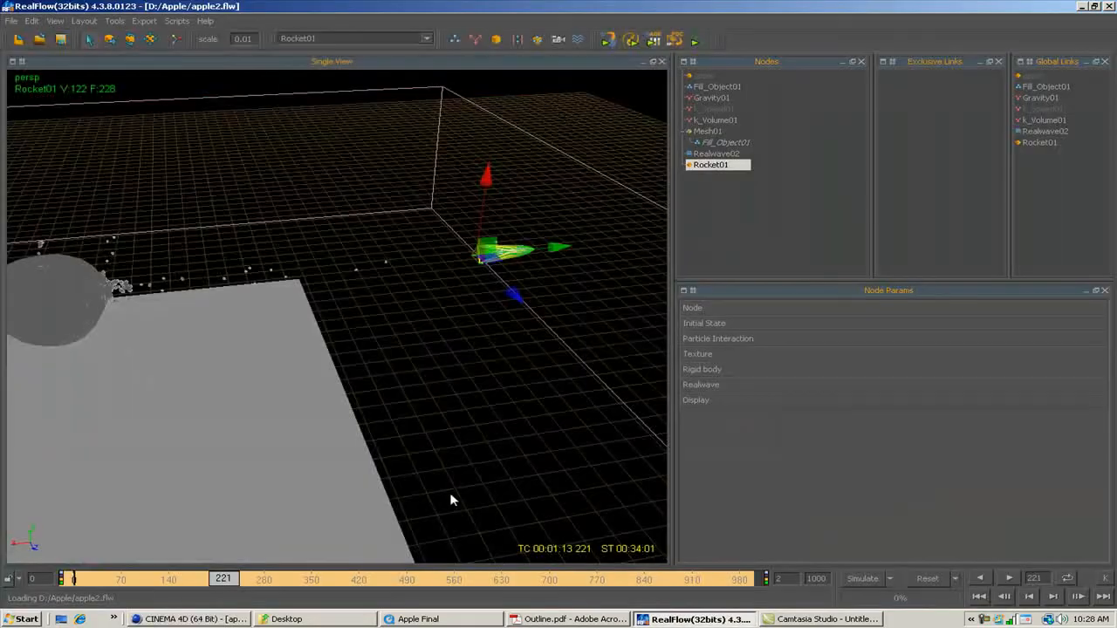
drag(251, 576, 90, 583)
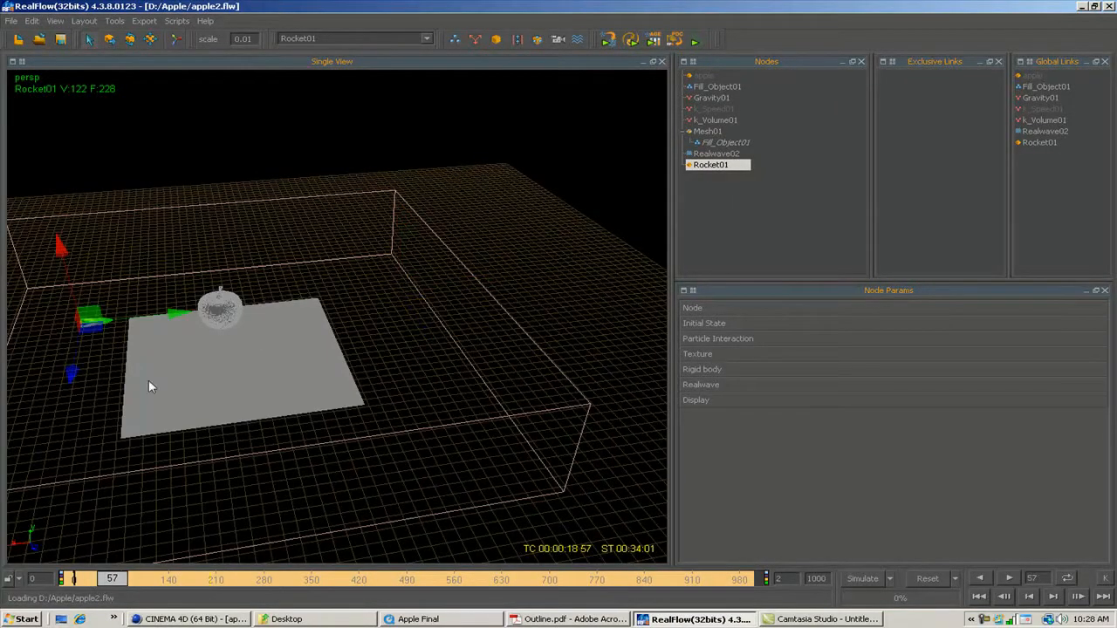
click(174, 580)
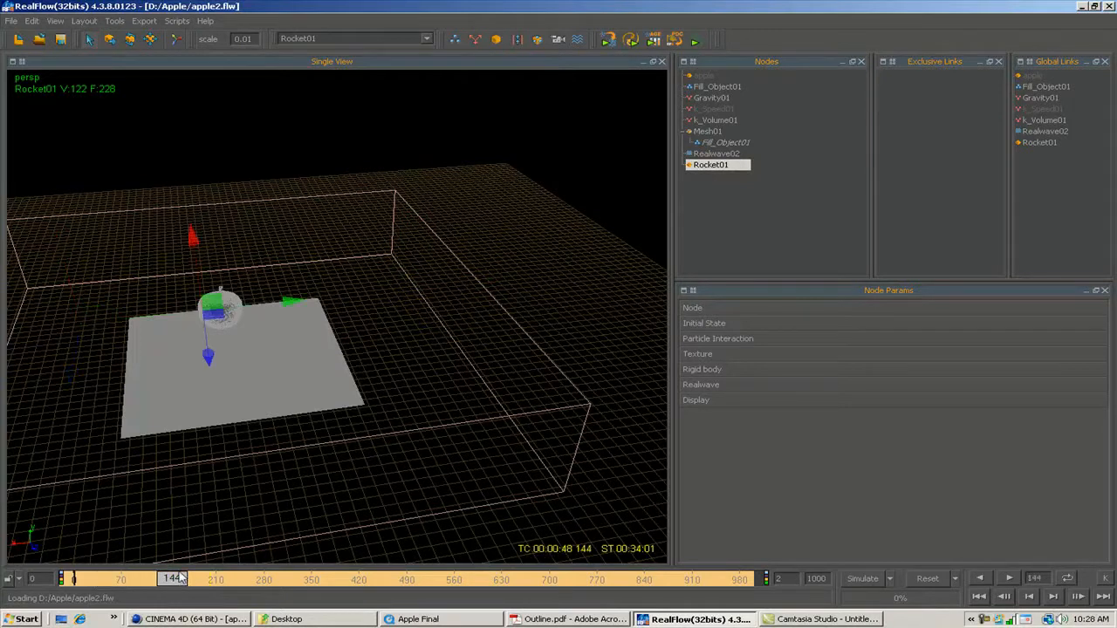
click(231, 580)
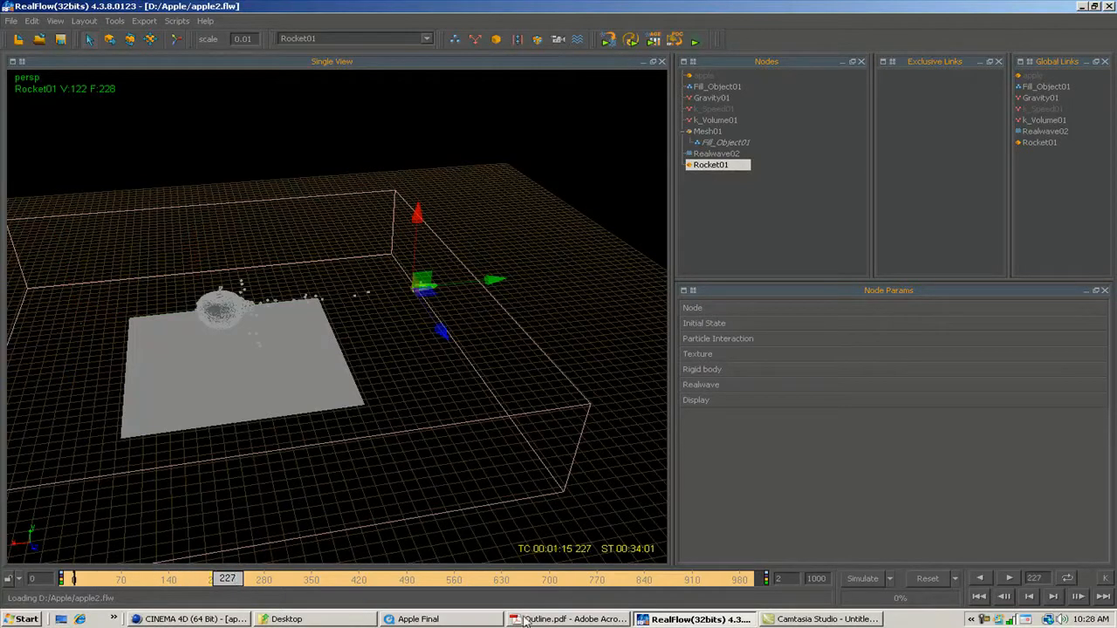
Step: Compare the bullet's motion at frame 108 and its Rocket01 name in CINEMA 4D with the Rocket01 node in RealFlow
click(188, 619)
drag(44, 482, 149, 485)
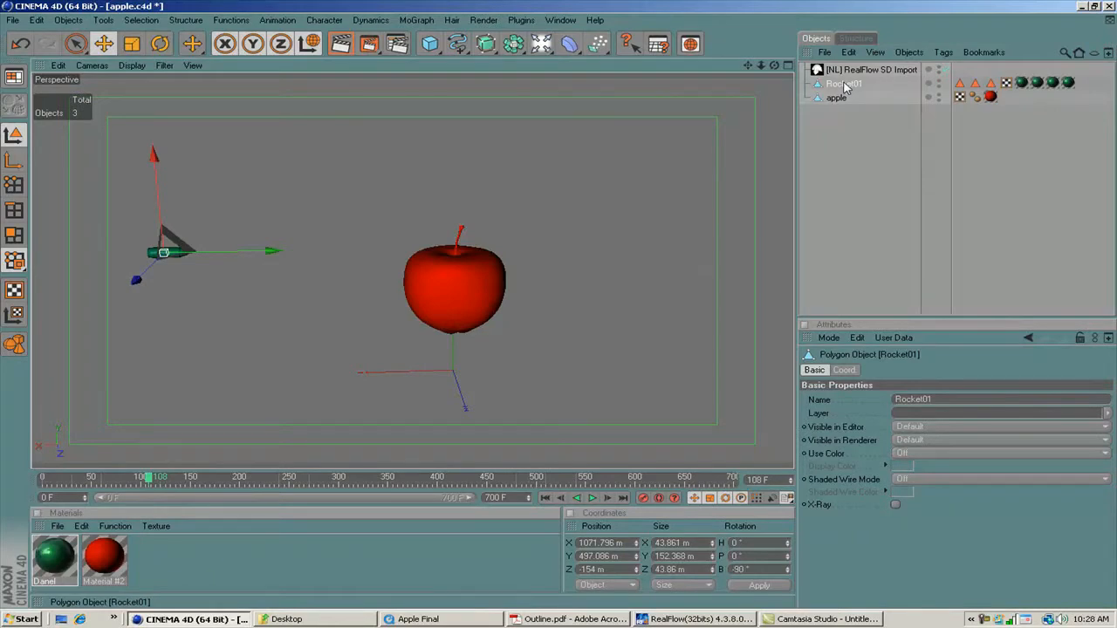
click(709, 619)
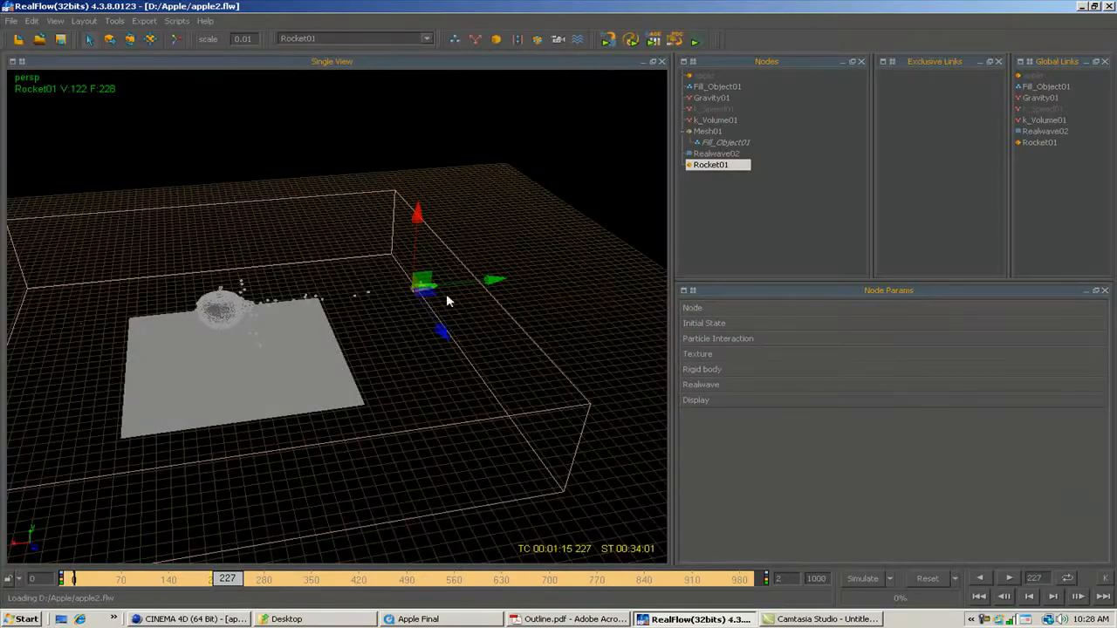
click(720, 166)
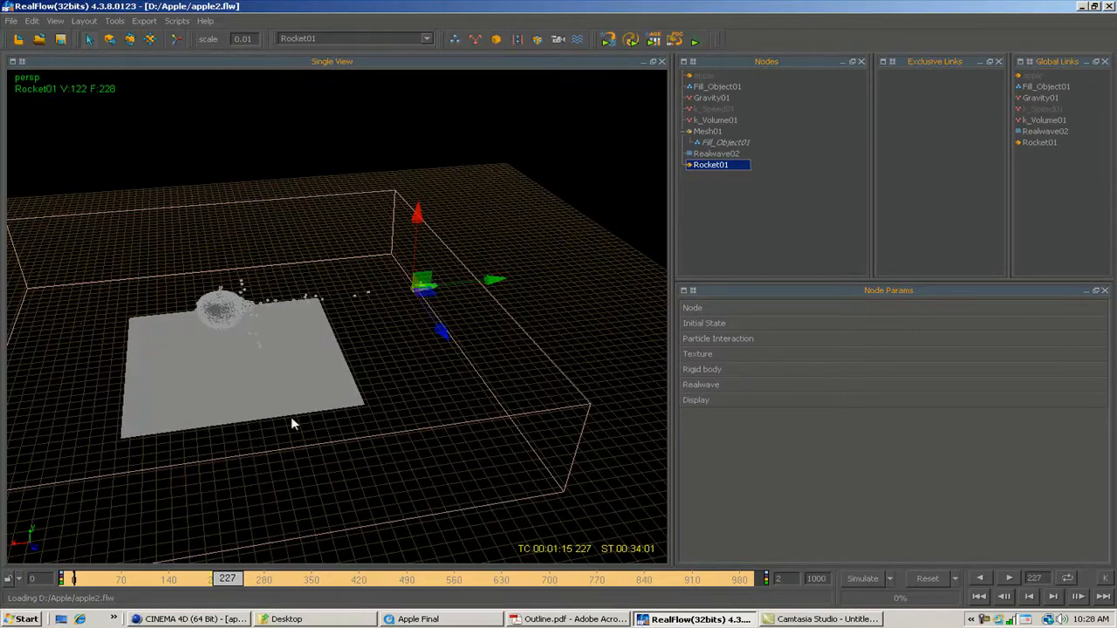
click(197, 617)
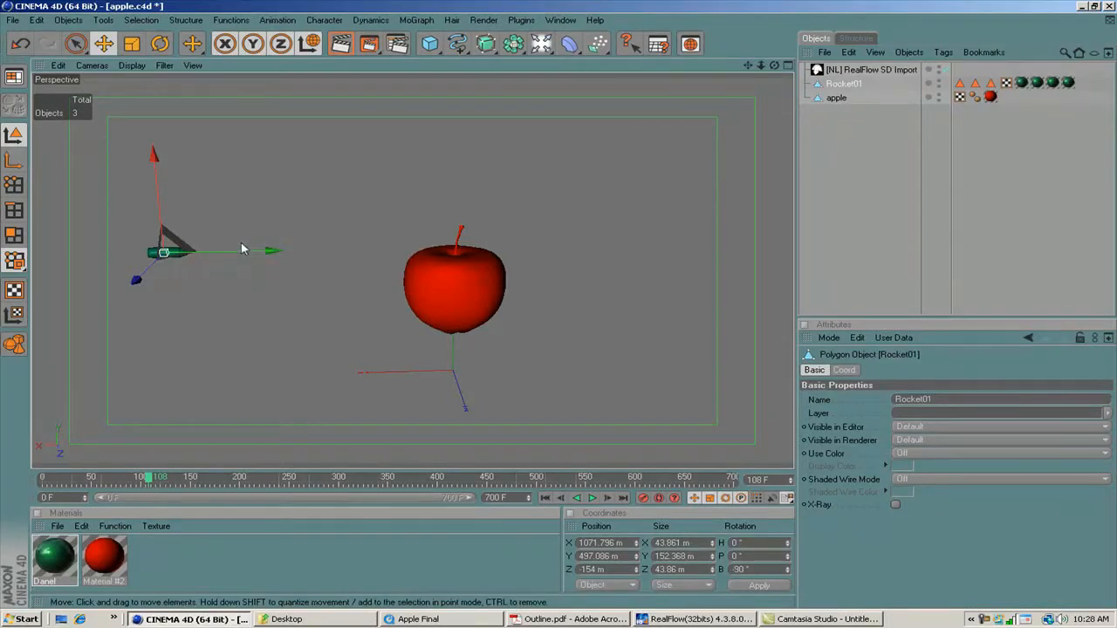
click(686, 618)
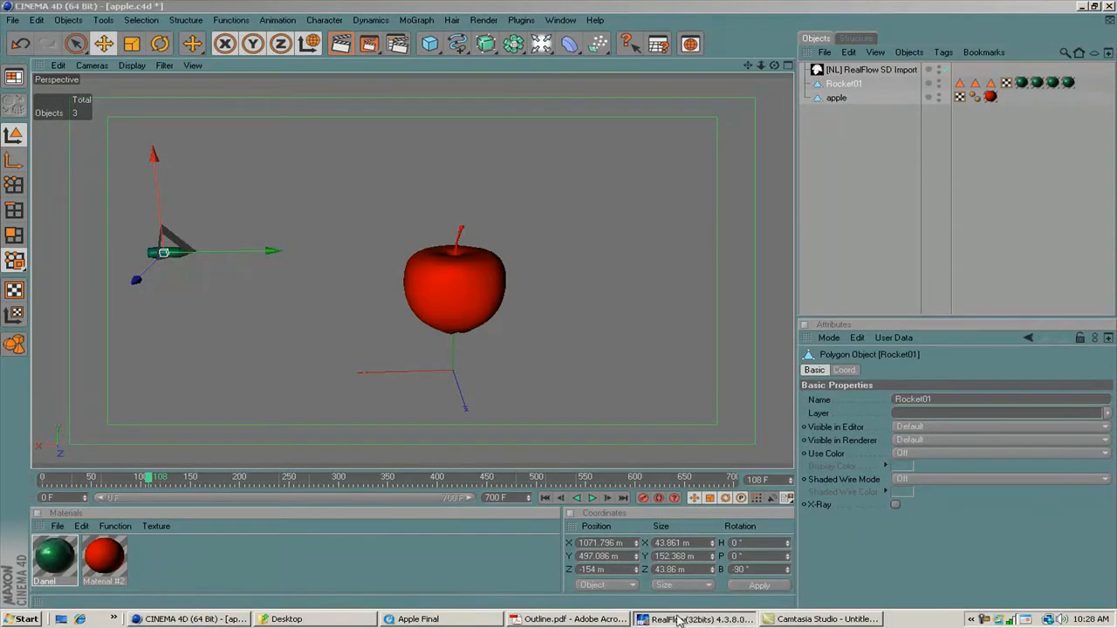
click(223, 619)
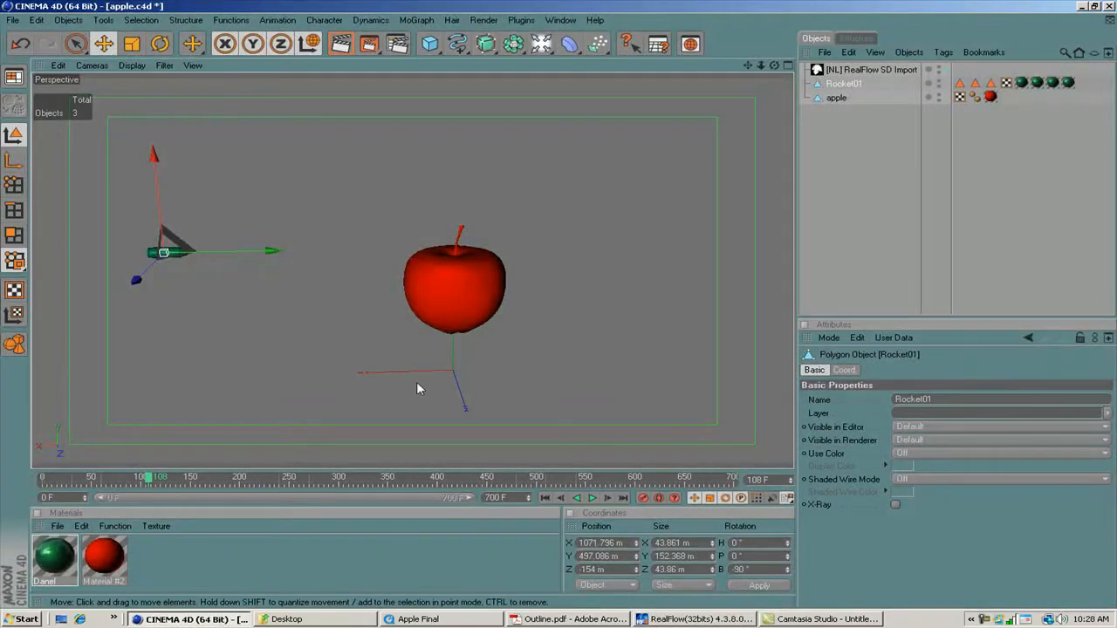
Step: Hide the original apple object and add a RealFlow Mesh Loader to the CINEMA 4D scene
click(939, 96)
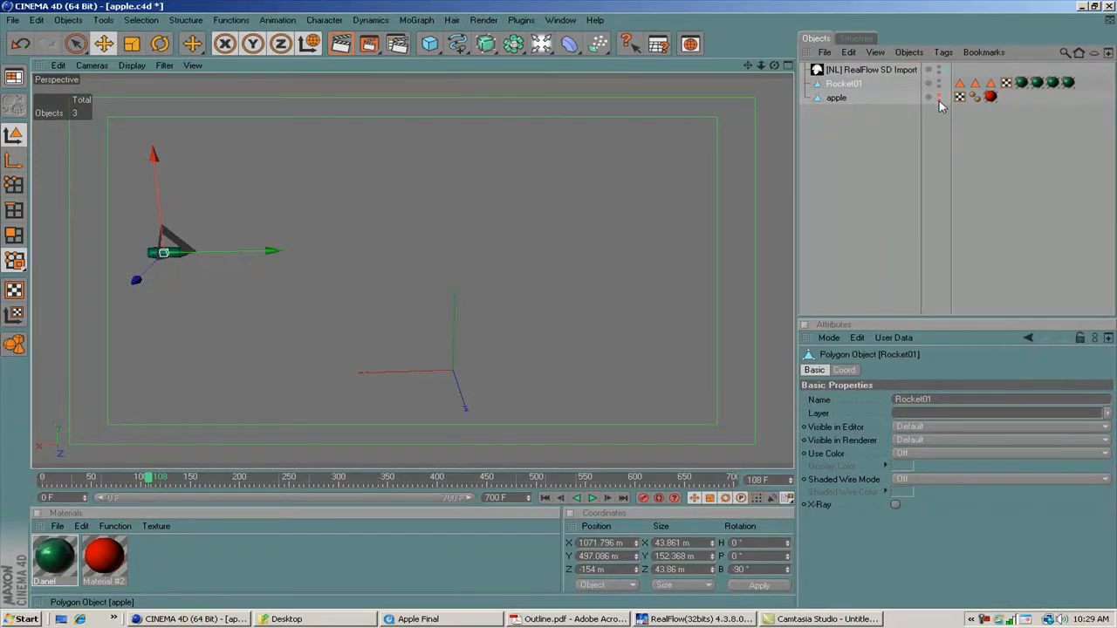
click(520, 24)
mouse_move(531, 71)
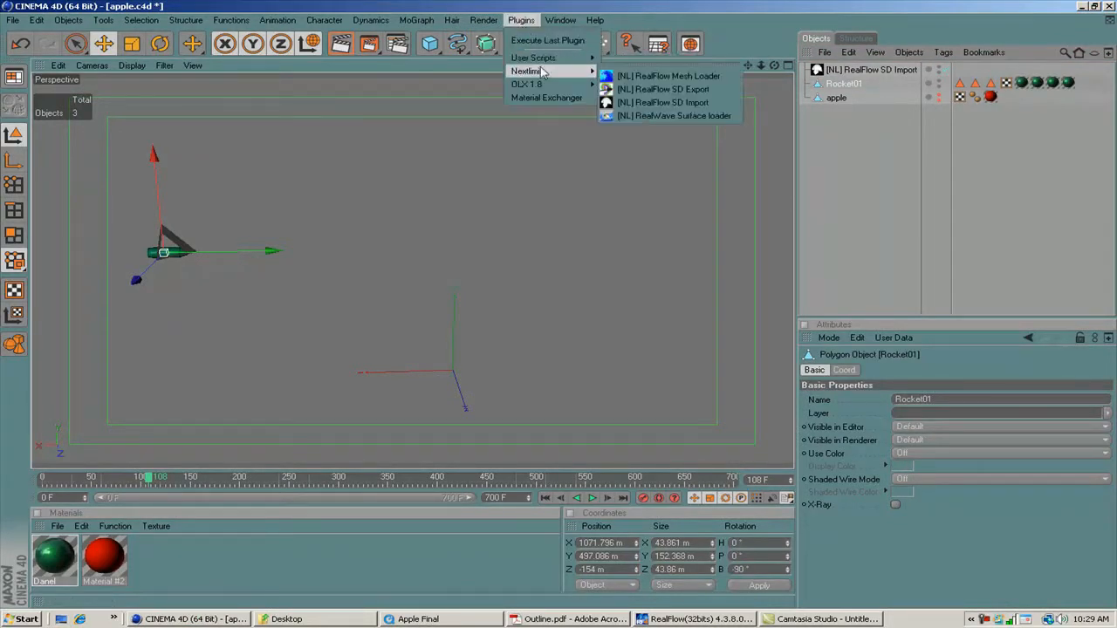
click(622, 77)
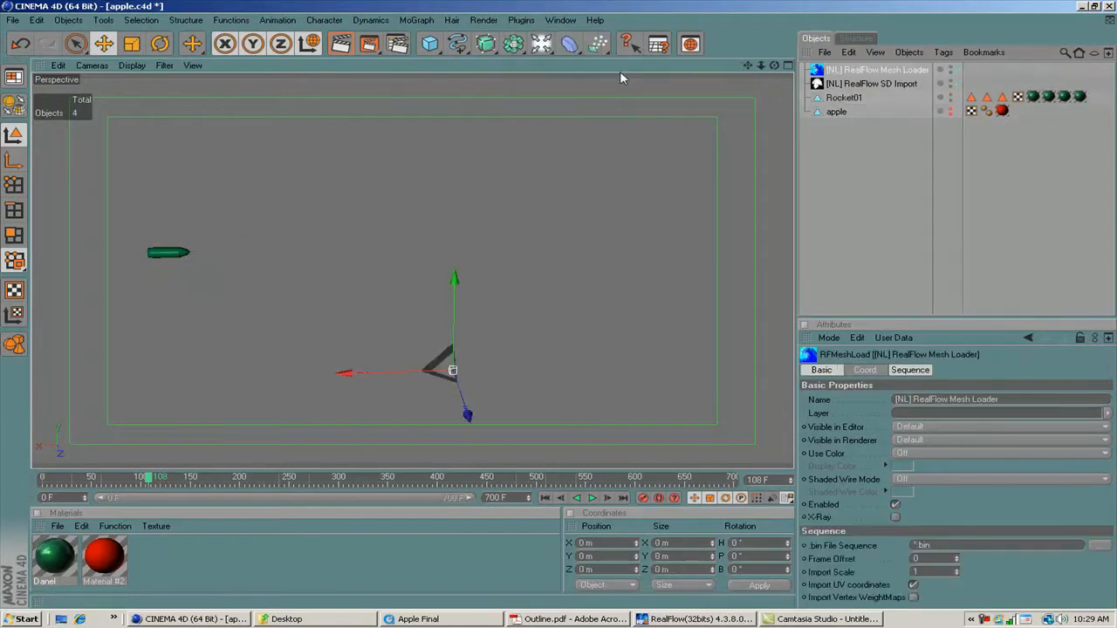
Step: Load Mesh0100000.bin from the Apple project's meshes folder as the mesh loader's file sequence
click(926, 371)
click(1100, 399)
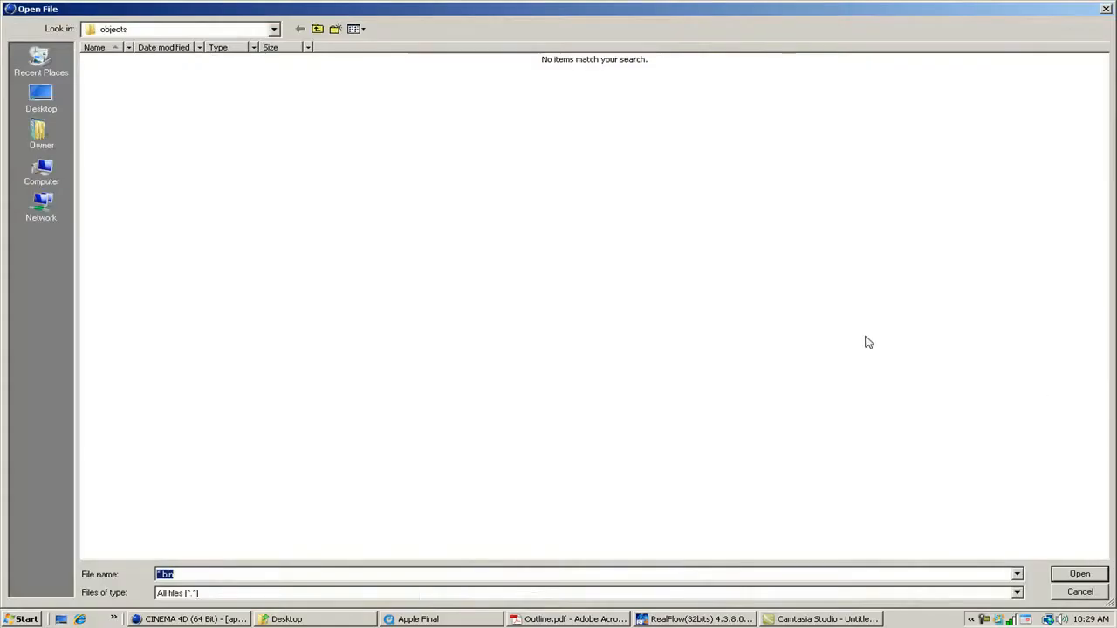
click(316, 28)
double_click(533, 61)
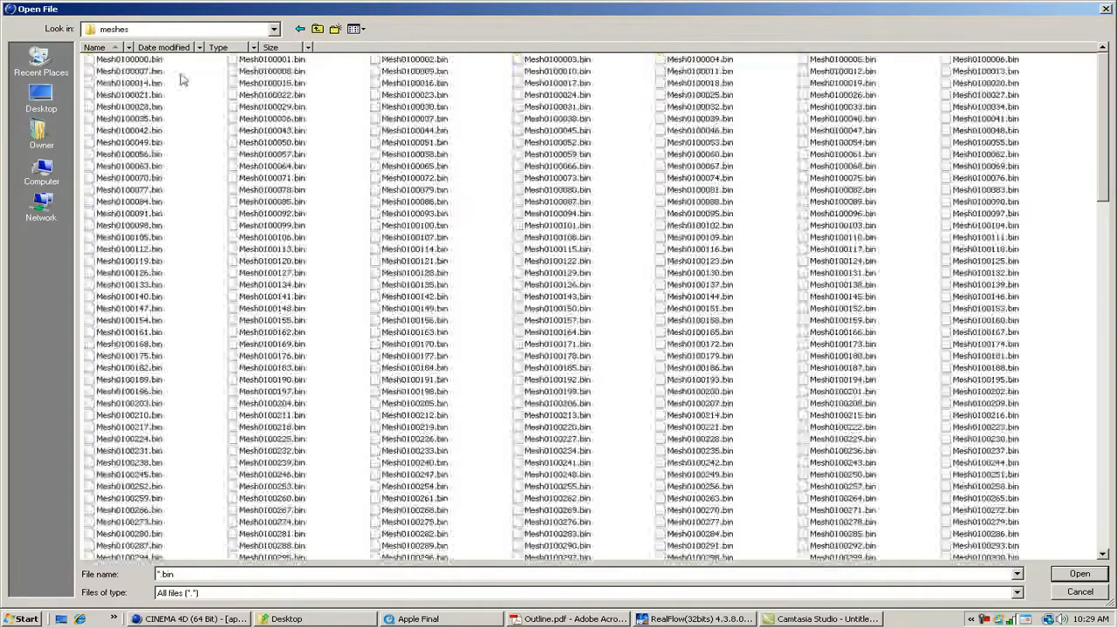
click(155, 61)
click(1097, 577)
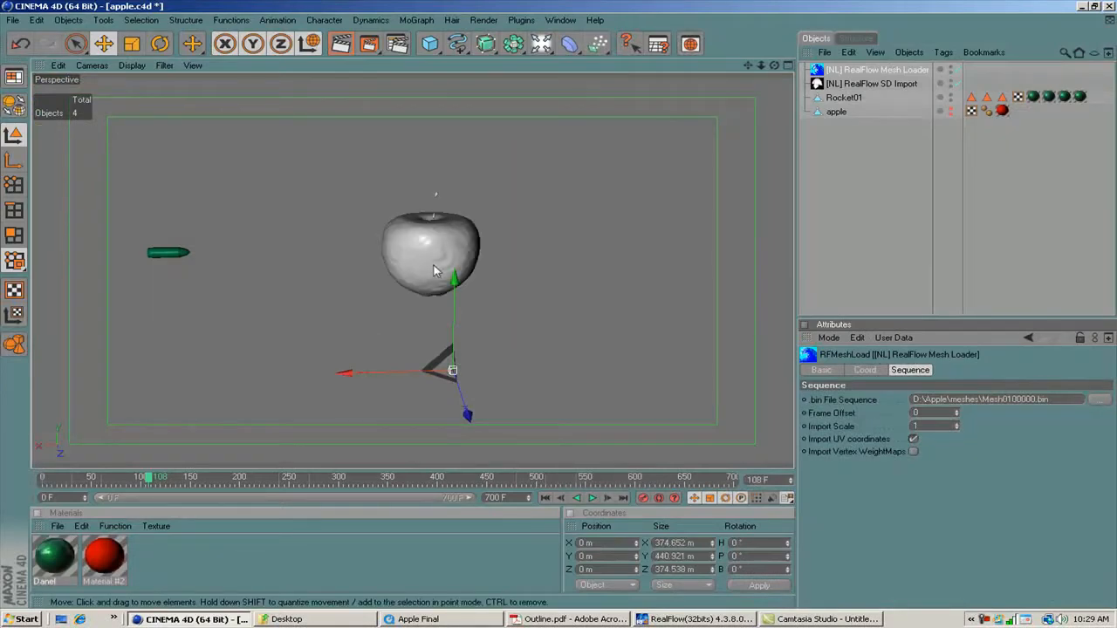
Step: Add a RealWave Surface loader and load Realwave02.sd from the Apple project's objects folder as its surface file
click(521, 20)
mouse_move(539, 73)
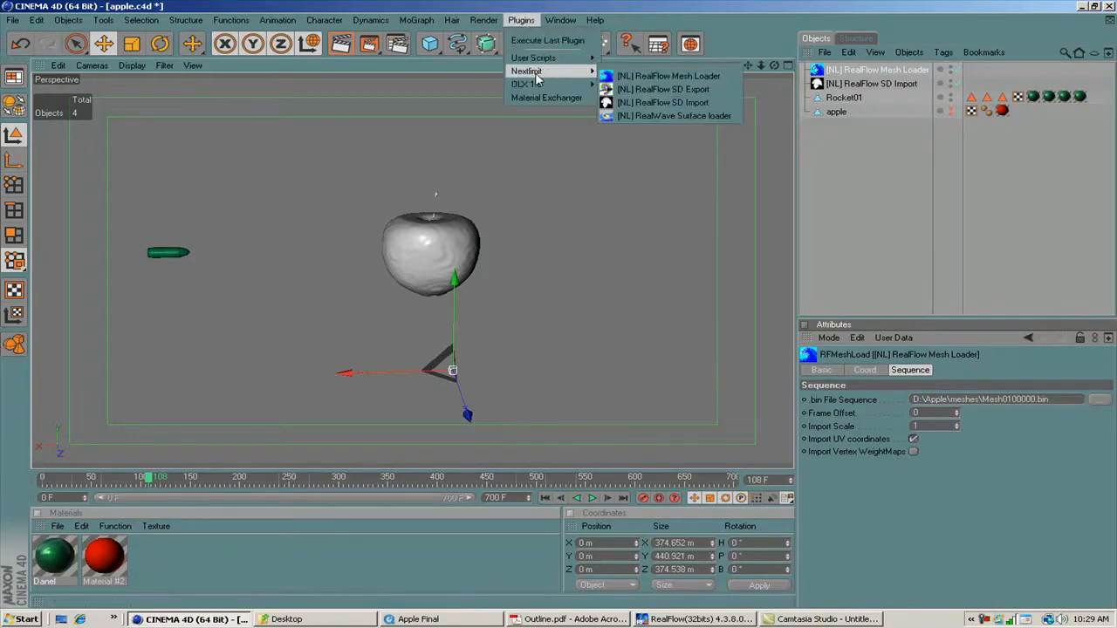
click(650, 116)
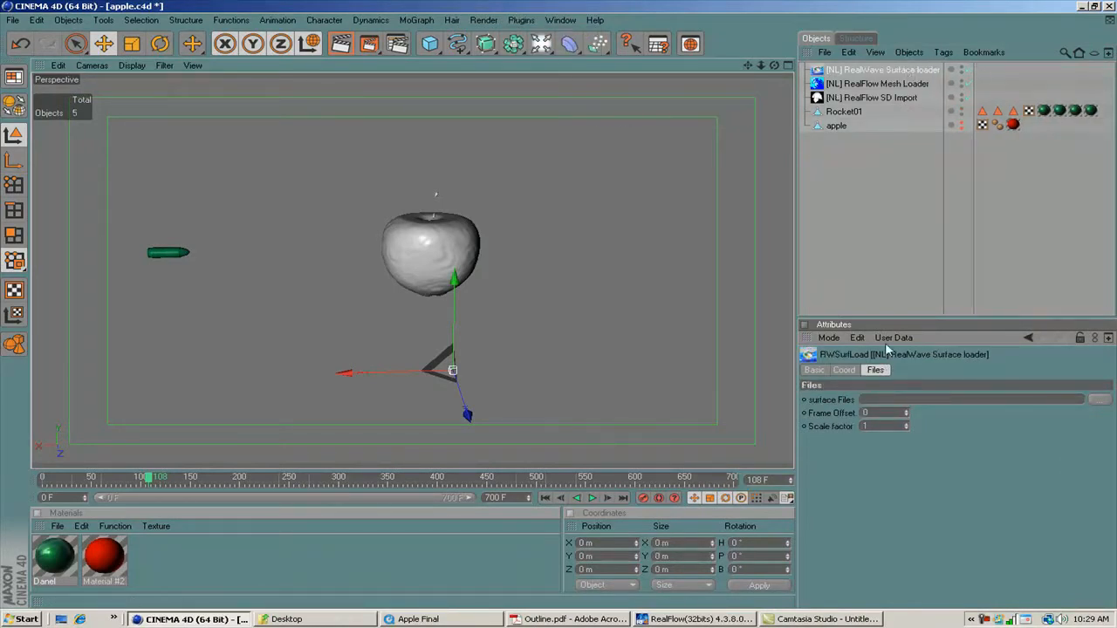
click(1099, 399)
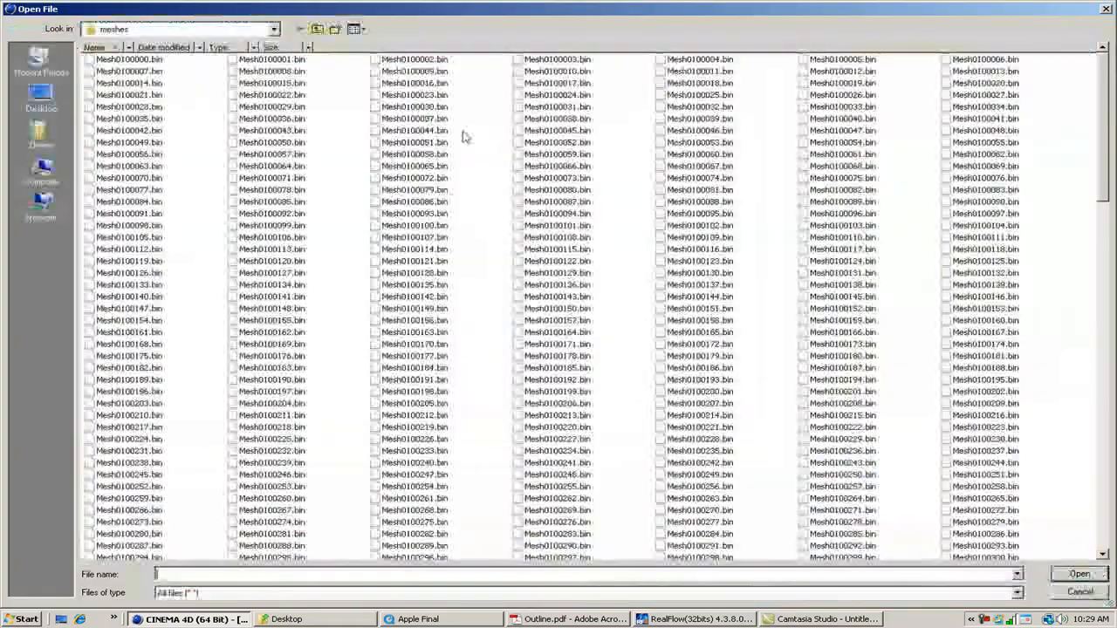
click(318, 29)
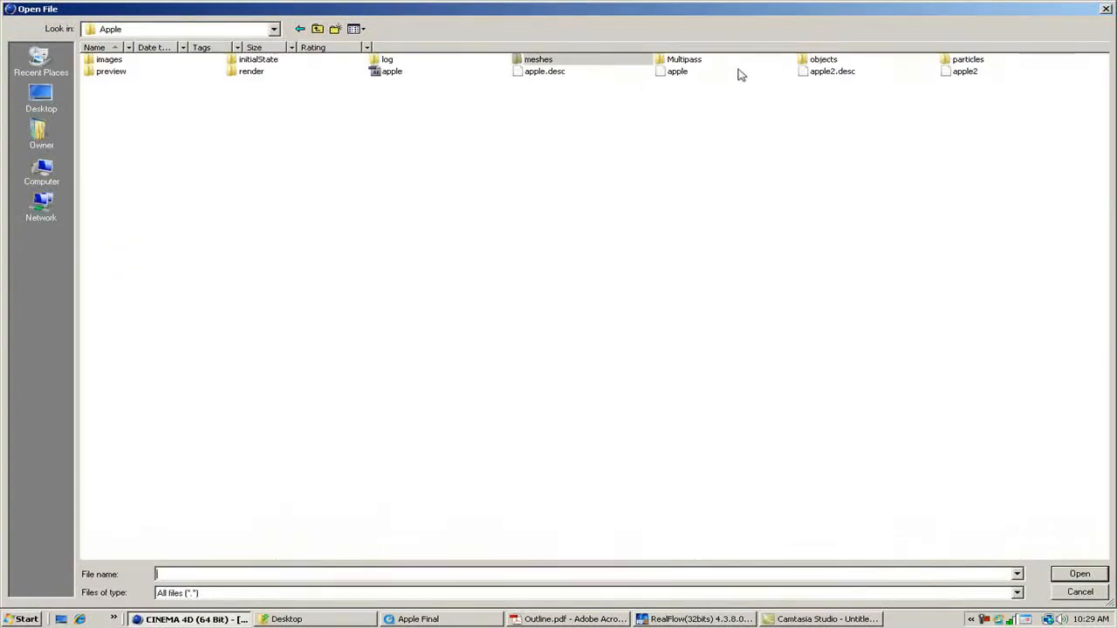
double_click(805, 63)
click(540, 63)
double_click(539, 62)
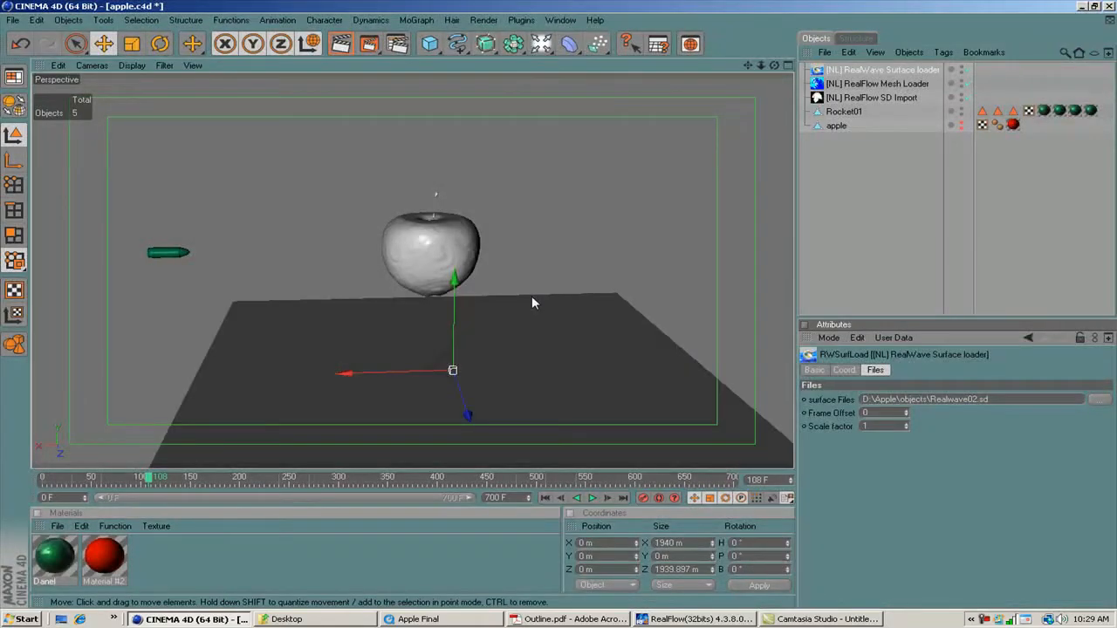
Step: Scrub the animation through frames 178, 506 and 600 to check the imported apple mesh and wave surface
click(218, 479)
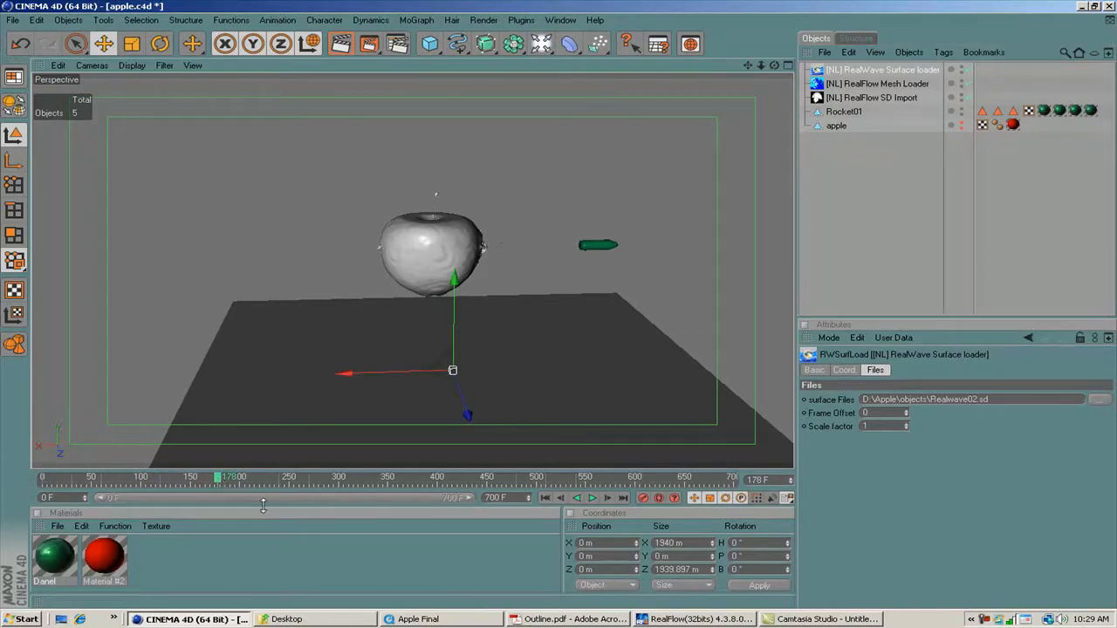
drag(266, 483, 440, 481)
click(541, 481)
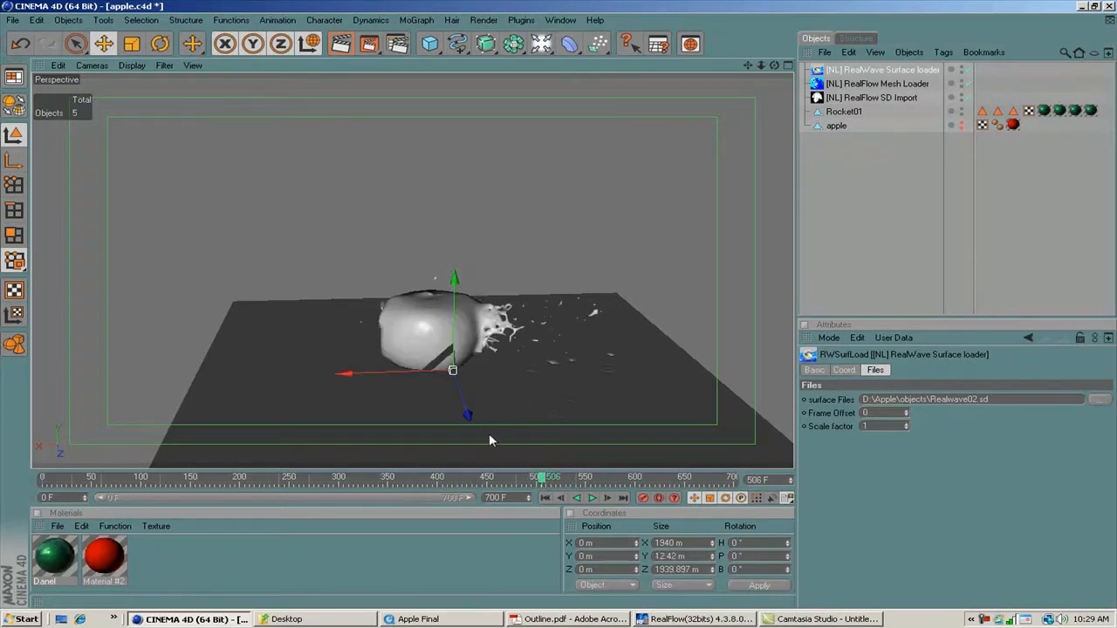
click(637, 485)
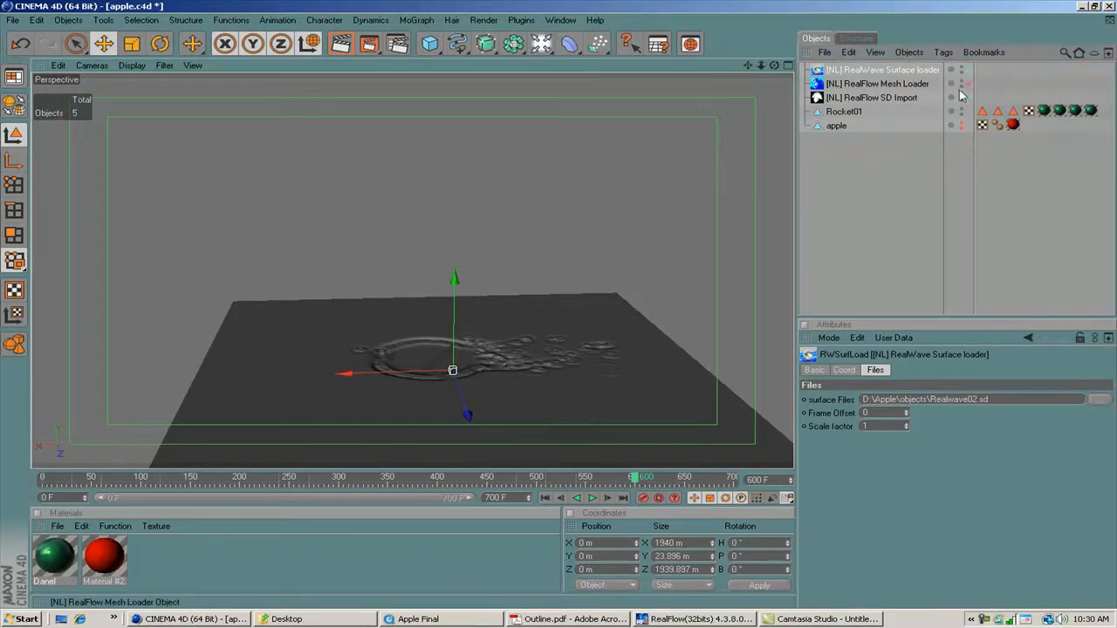
Step: Return to frame 0, then add a camera and rename it Fall Camera
click(255, 478)
drag(255, 478, 42, 478)
drag(541, 44, 768, 85)
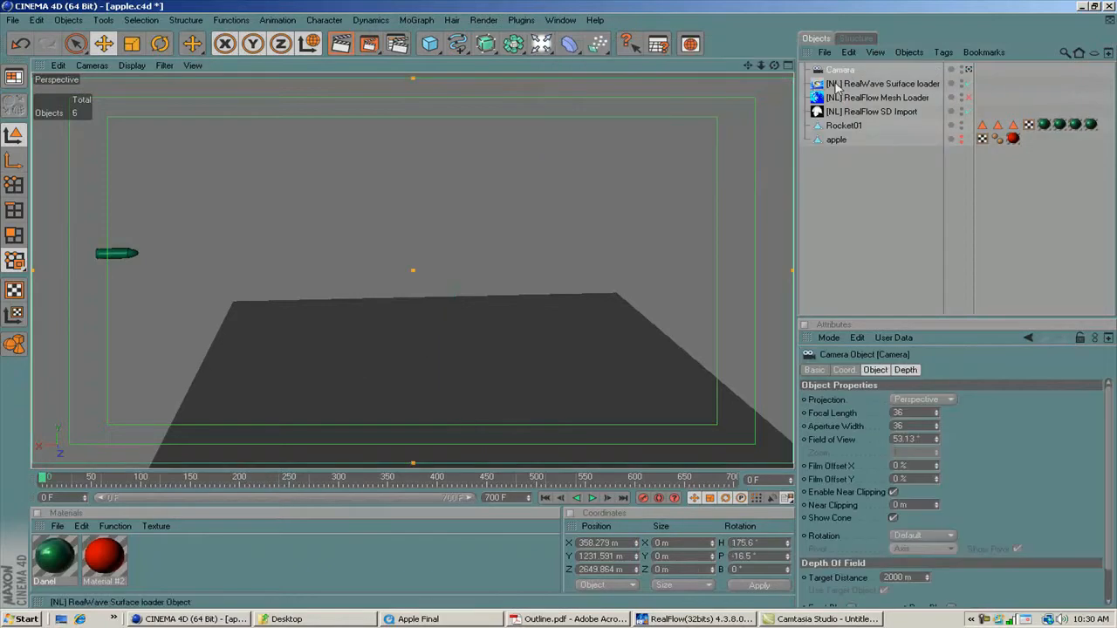
double_click(843, 70)
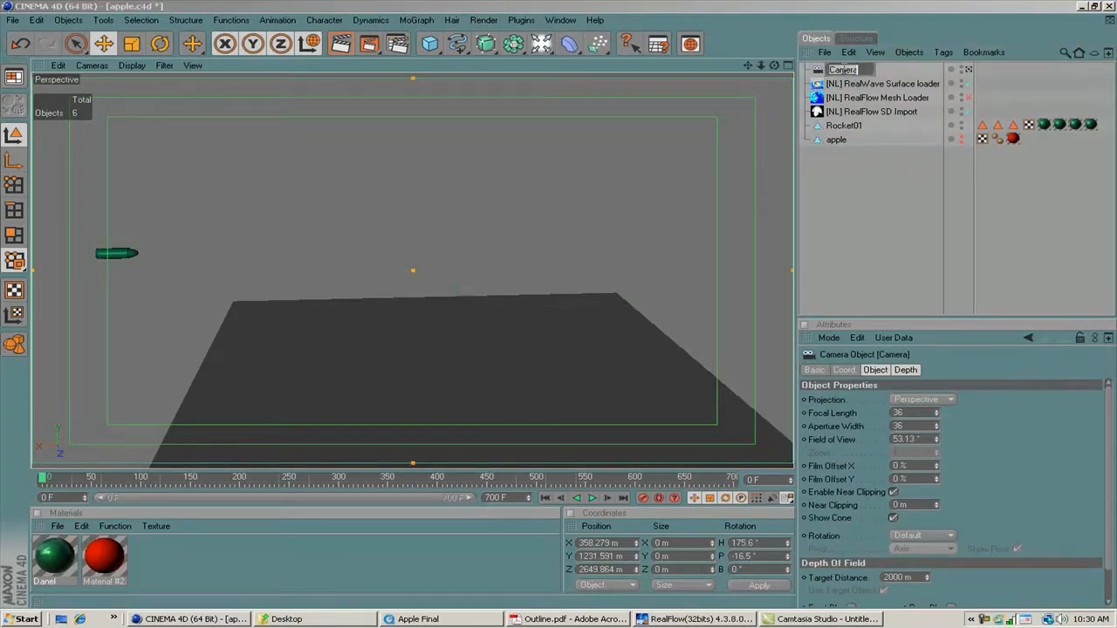
text(Fall Camera)
key(Return)
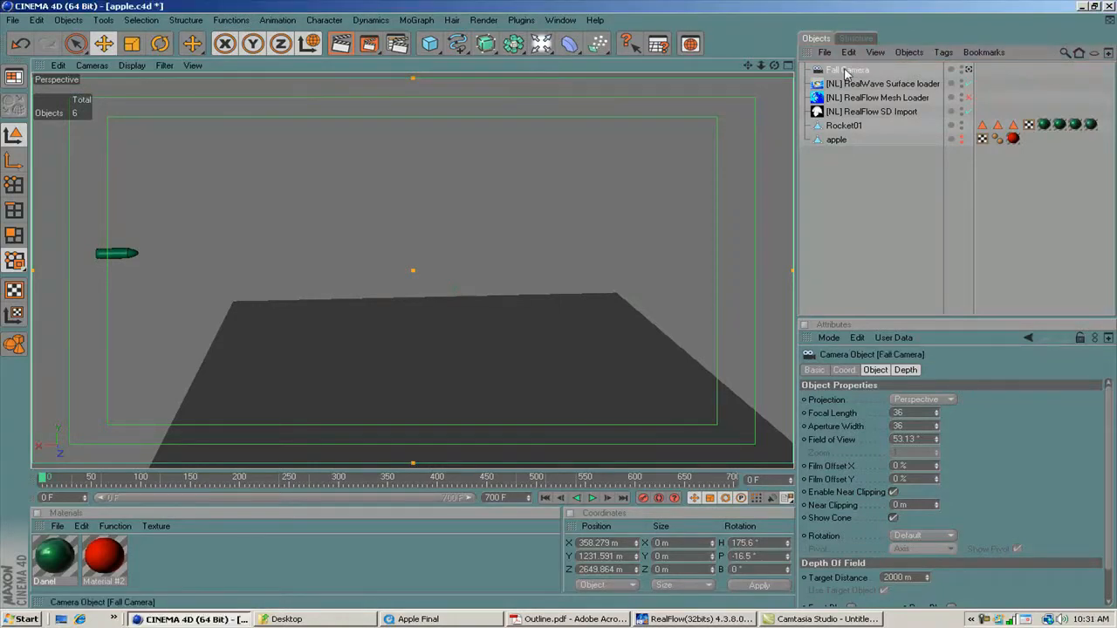
Step: Duplicate the Fall Camera below the original and rename the copy OutCamera
ctrl+drag(844, 70, 829, 84)
double_click(844, 83)
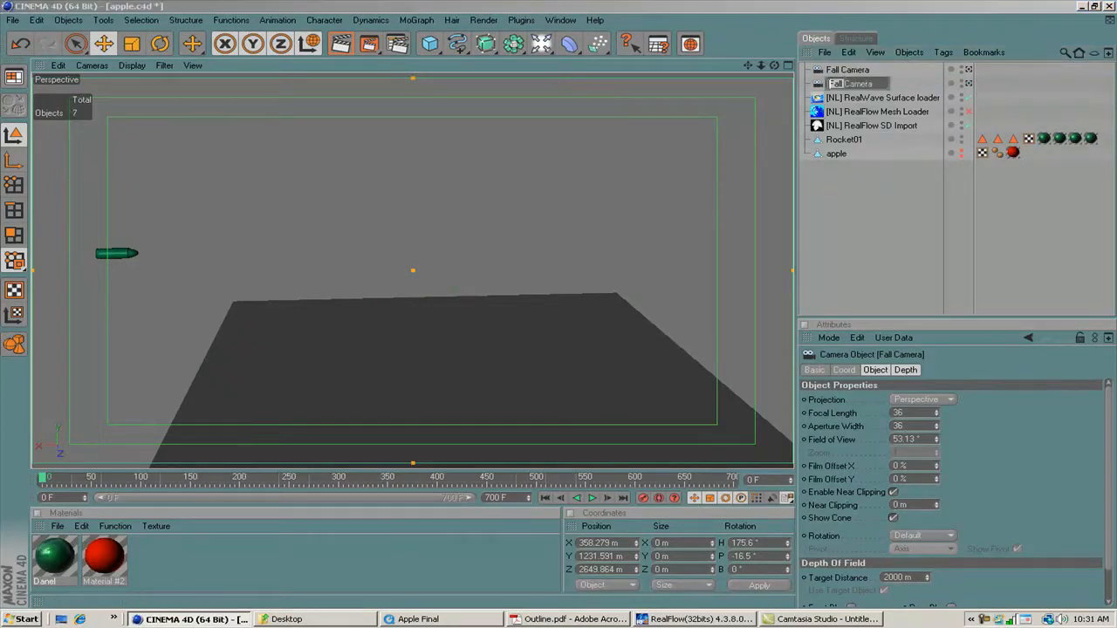
text(Out)
key(Return)
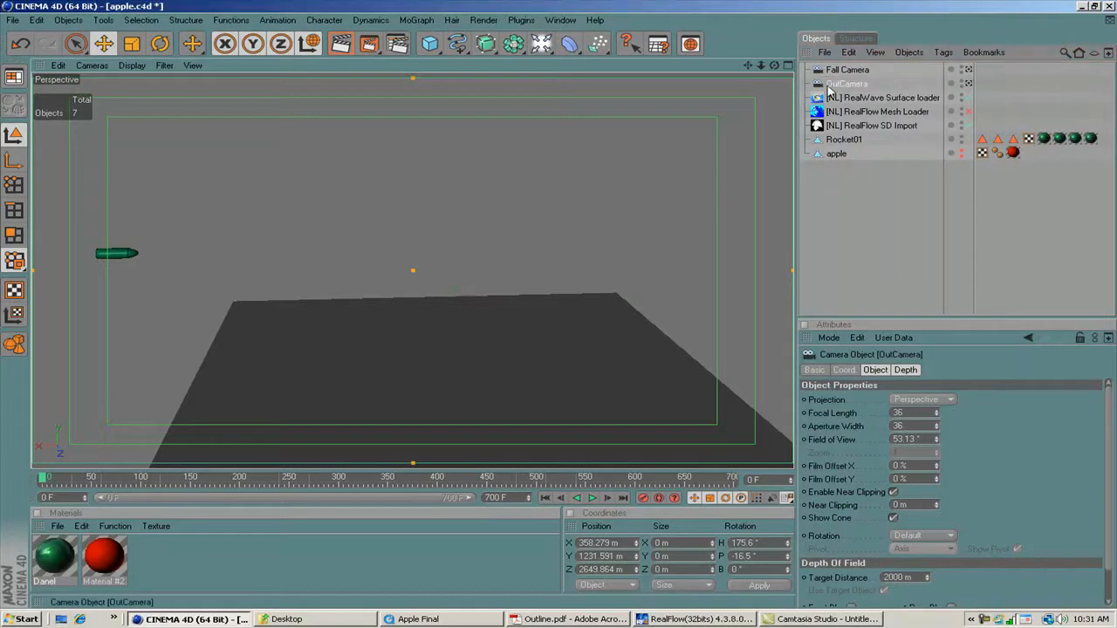
Step: Set the Fall Camera's position to X 34 m, Y 454 m and Z 560 m
click(837, 70)
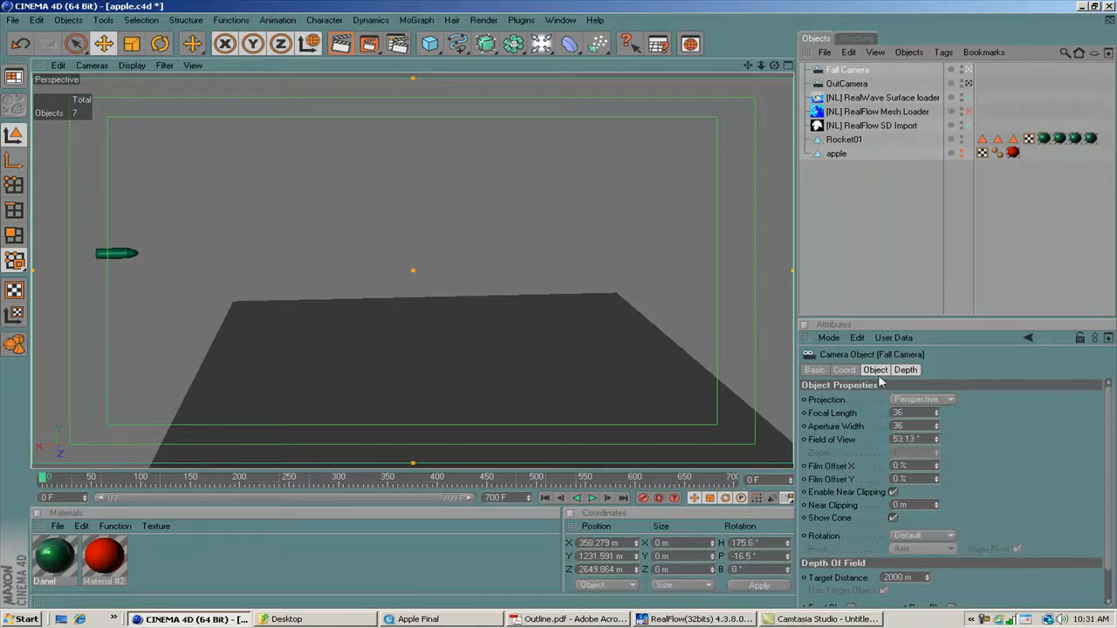
click(844, 370)
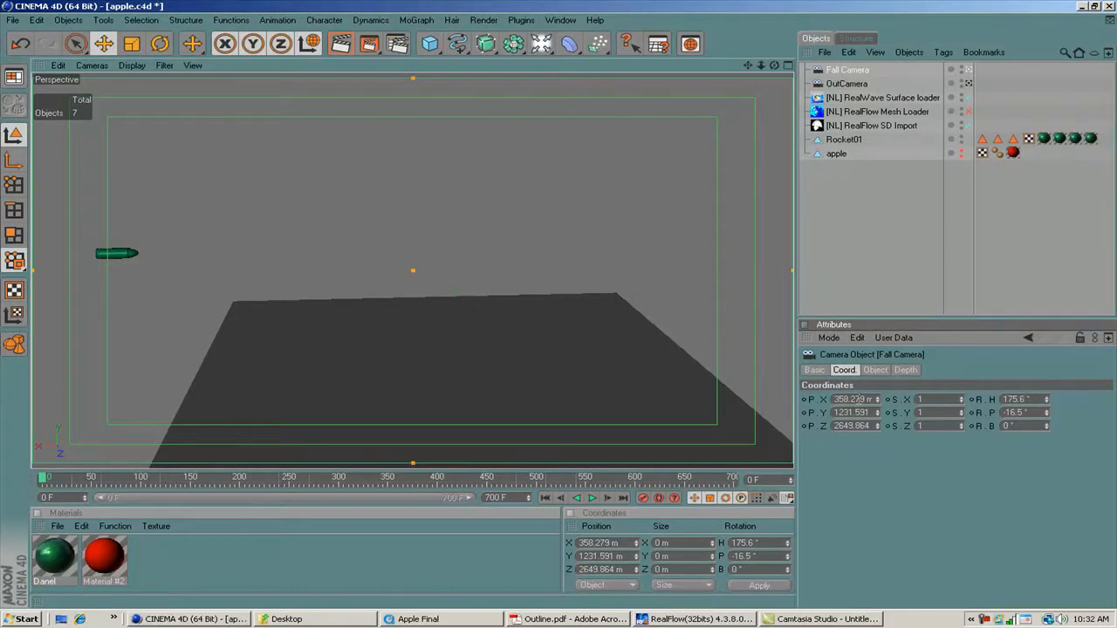
click(834, 399)
text(34)
key(Tab)
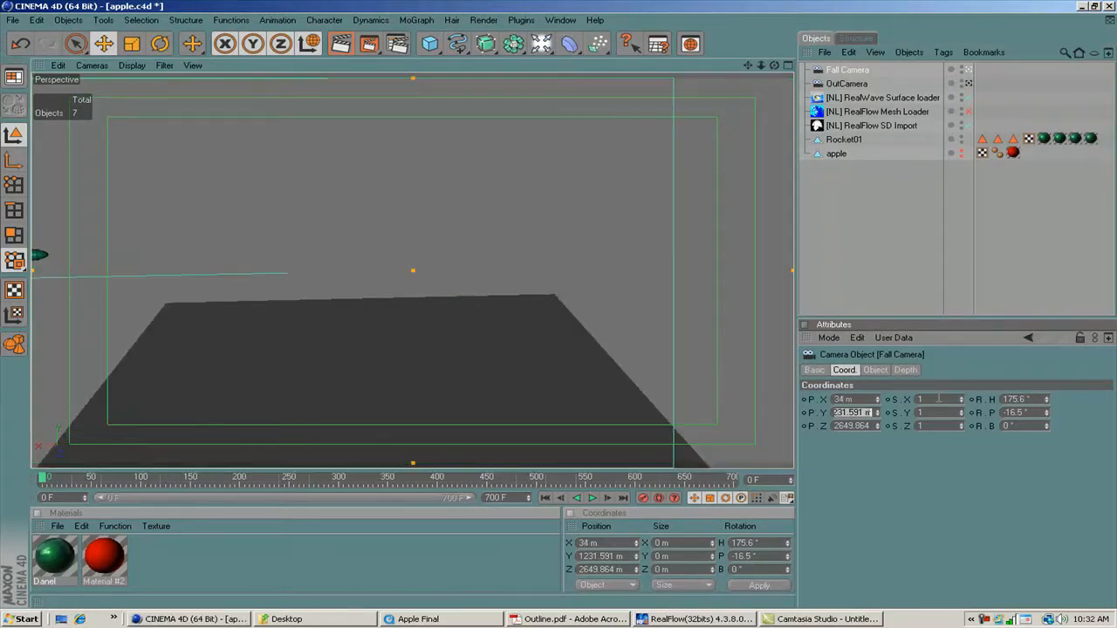
text(454)
key(Tab)
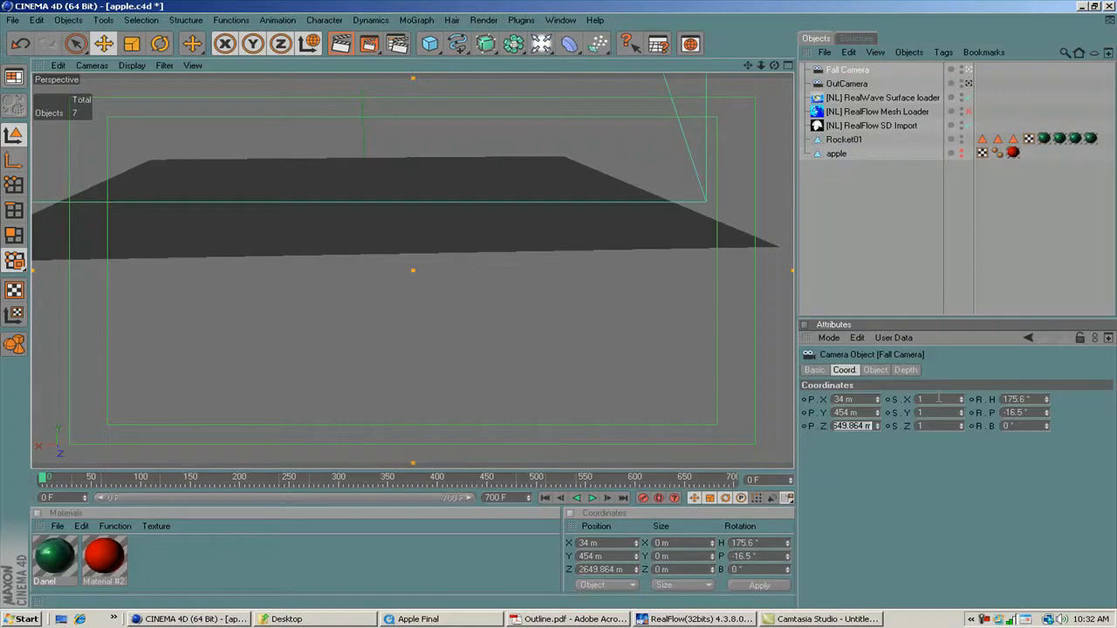
text(560)
key(Tab)
Step: Set the Fall Camera's rotation to H 79° and P -16°
key(Tab)
key(Tab)
key(Tab)
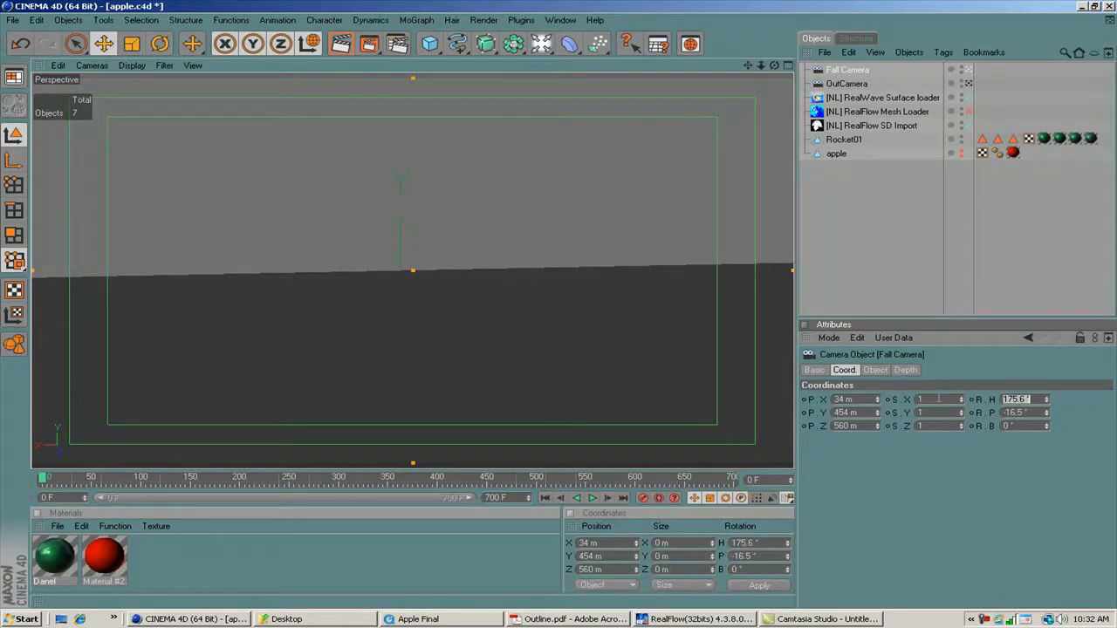
text(79)
key(Tab)
key(BackSpace)
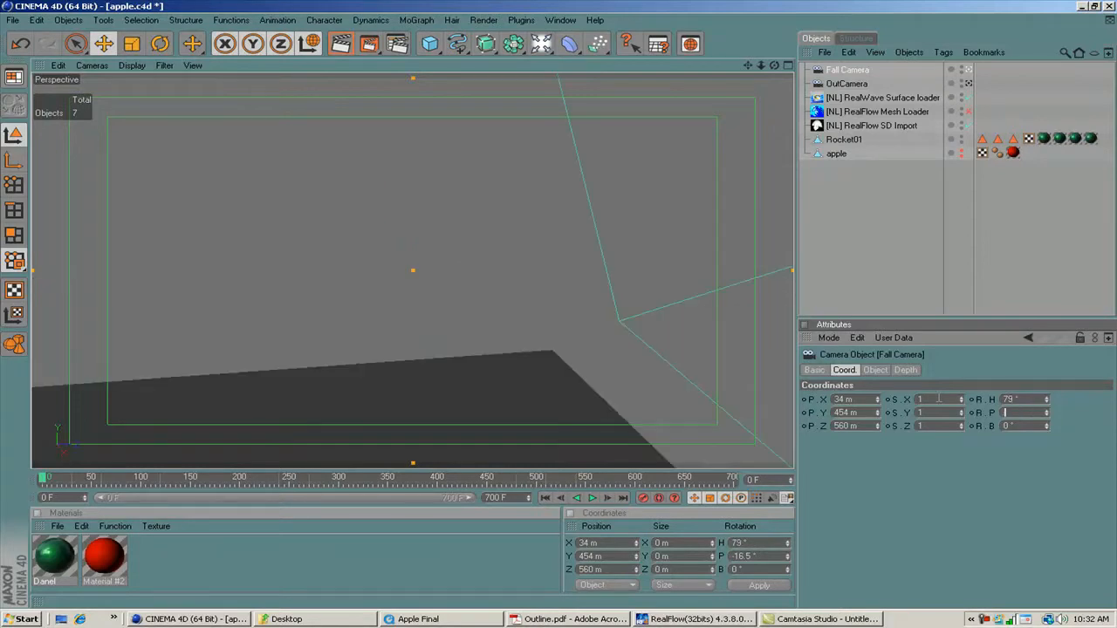
text(-6)
key(Tab)
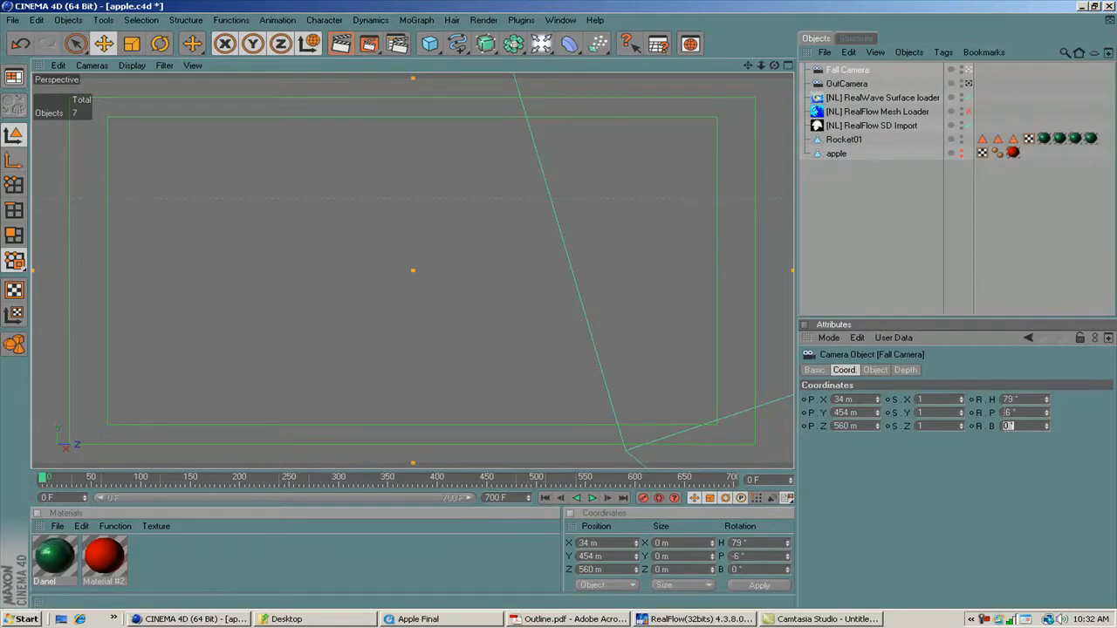
click(1008, 413)
text(1)
key(Return)
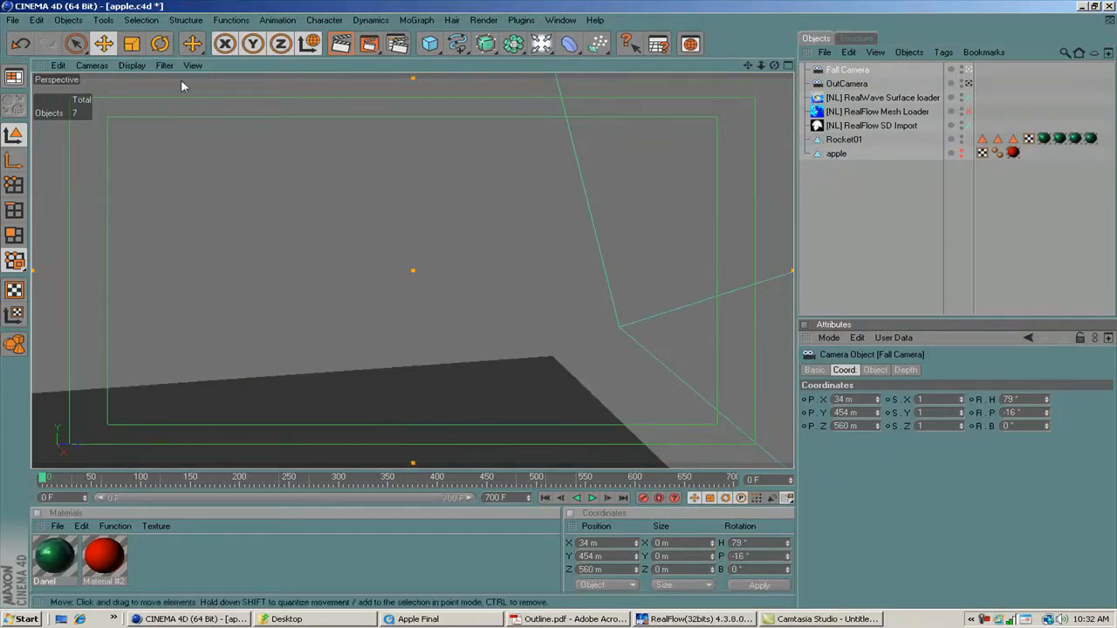
Step: Save the project and add a Protection tag to the Fall Camera
click(15, 20)
click(52, 131)
right_click(881, 72)
mouse_move(883, 77)
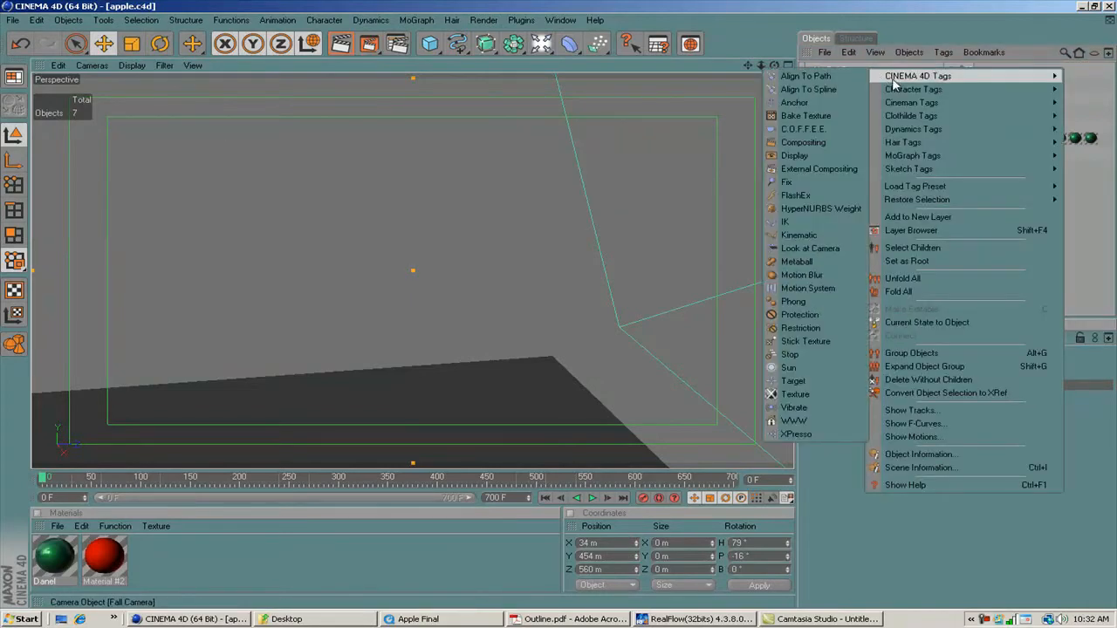
click(800, 315)
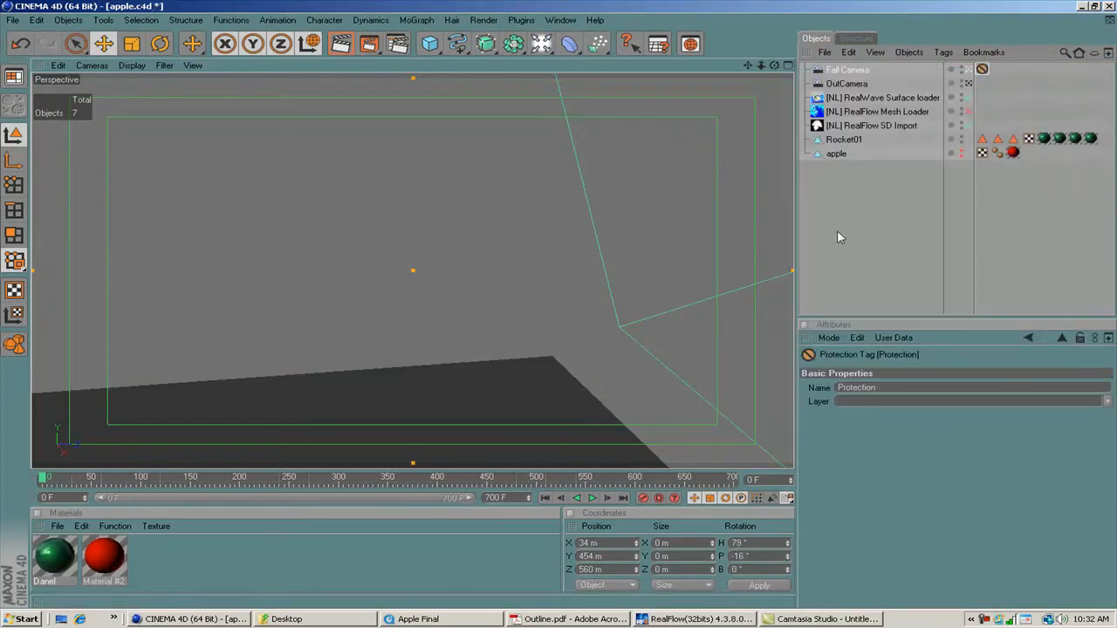
Step: Set the OutCamera's position to X -618 m, Y 574 m and Z 507 m
click(851, 84)
double_click(845, 399)
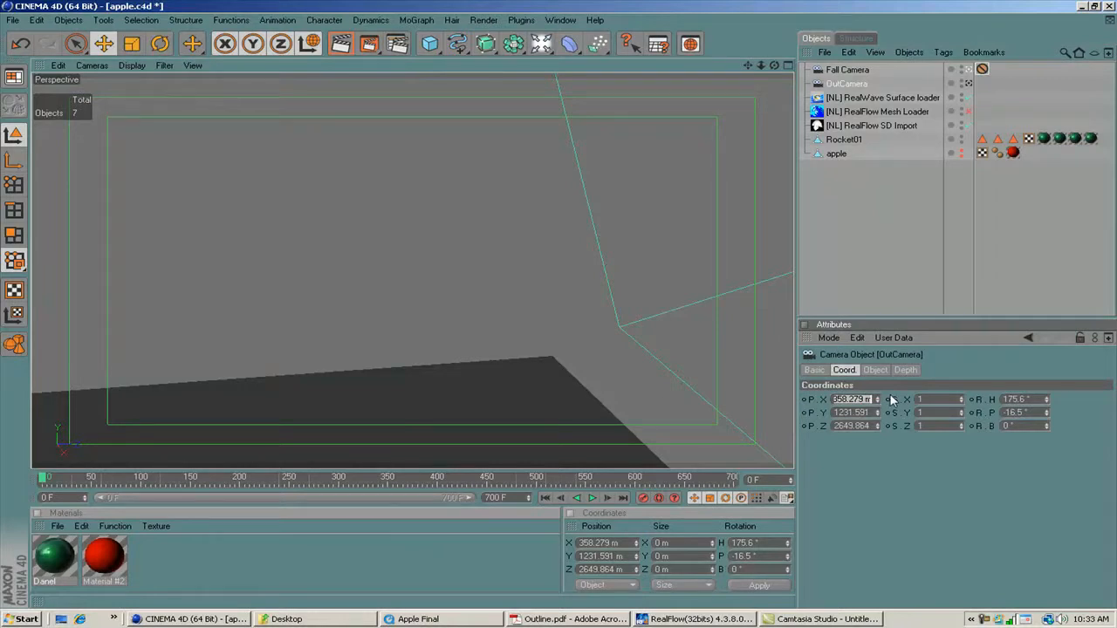
key(BackSpace)
text(-618)
key(Return)
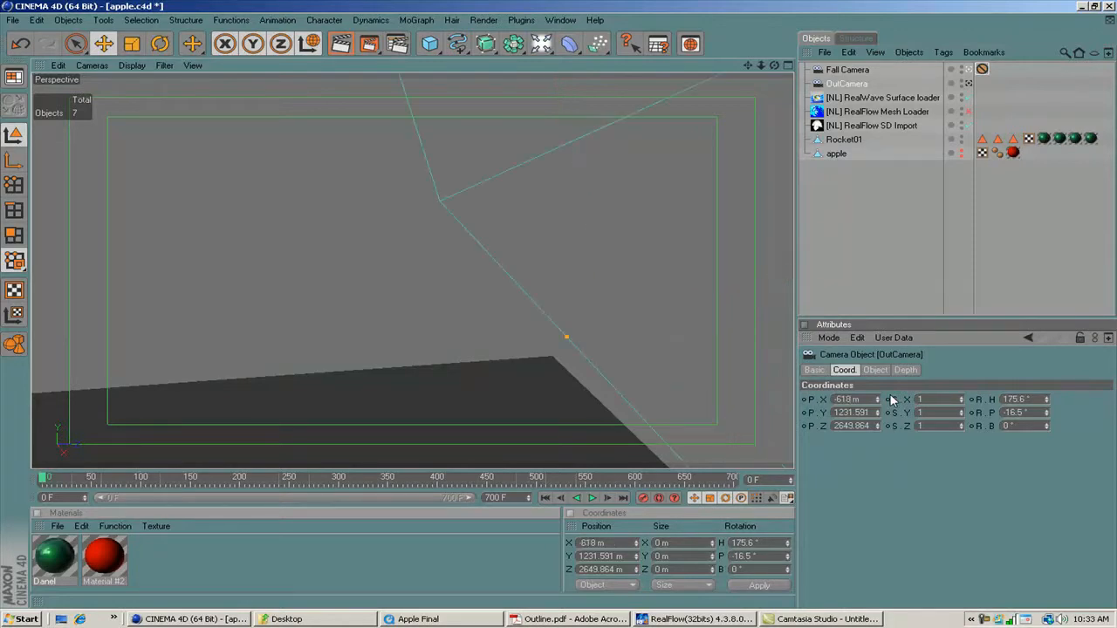
drag(835, 412, 876, 413)
text(574)
key(Tab)
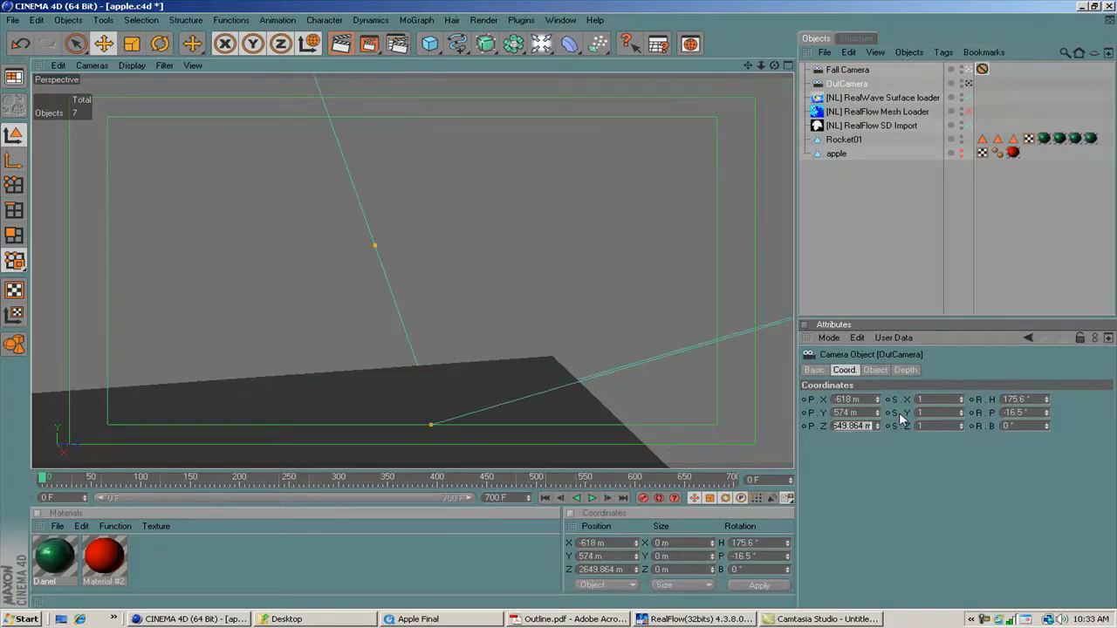
text(507)
key(Tab)
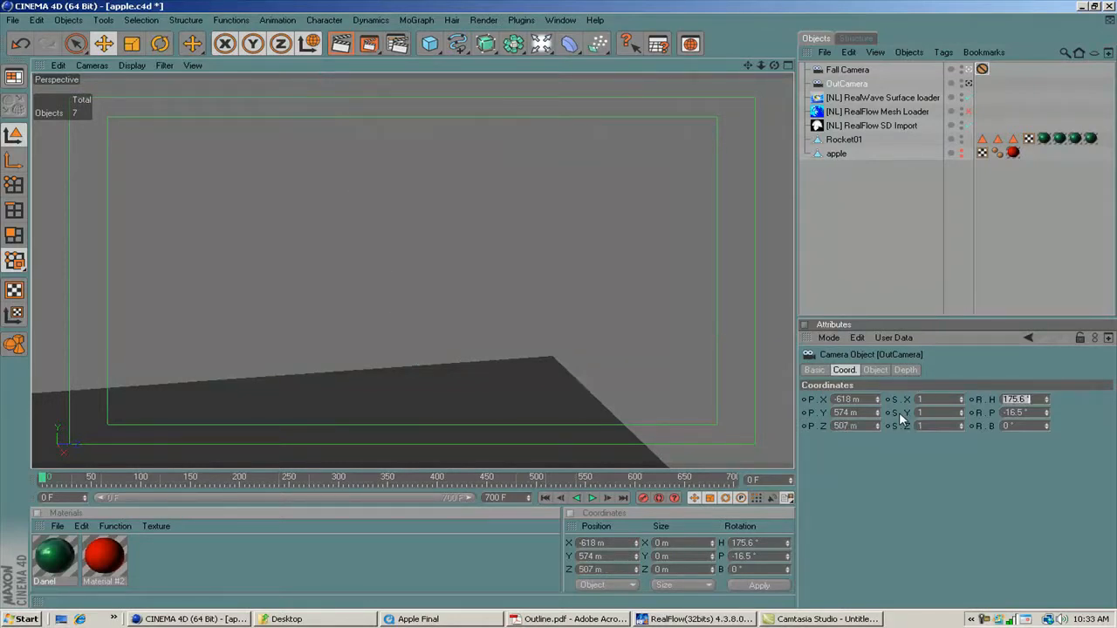
Step: Set the OutCamera's rotation to H 230° and P -3.8°
text(230)
key(Tab)
key(BackSpace)
text(-35)
key(Tab)
Step: Look through the OutCamera and copy the Fall Camera's Protection tag onto it
click(968, 85)
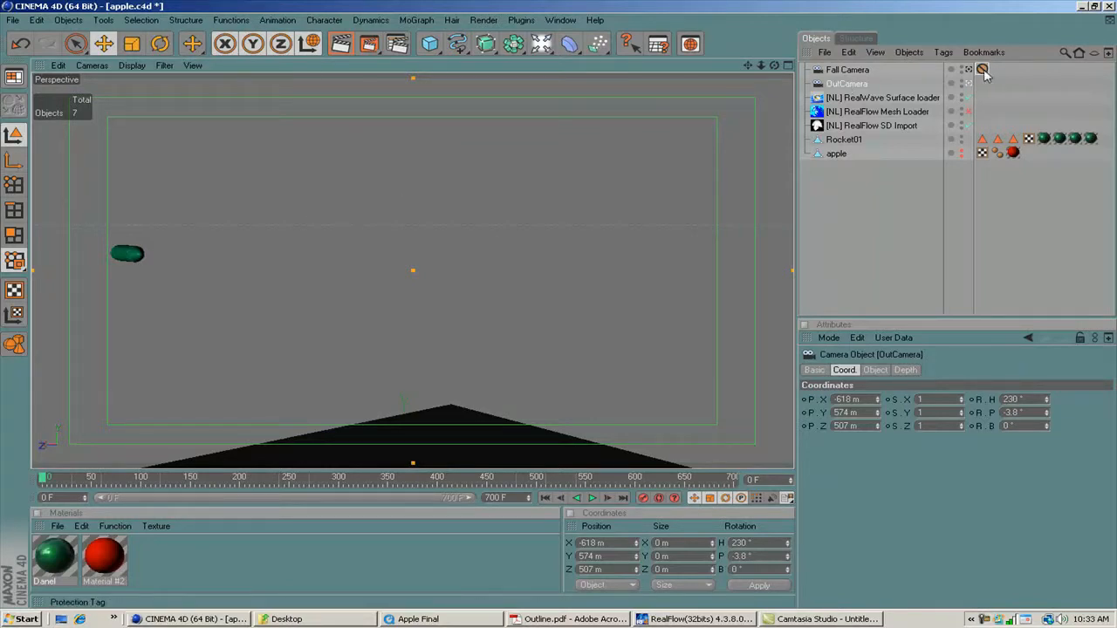
mouse_move(983, 70)
ctrl+mouse_down()
mouse_move(987, 93)
mouse_move(982, 84)
ctrl+mouse_up()
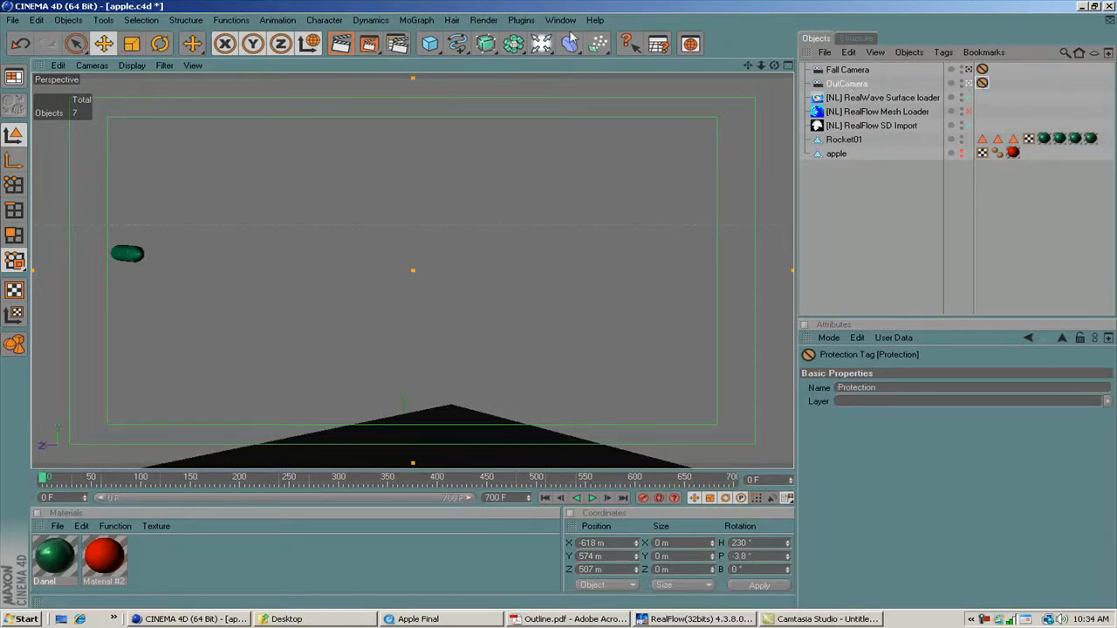
Step: Add a Stage object and keyframe its camera as OutCamera at frame 450
click(539, 42)
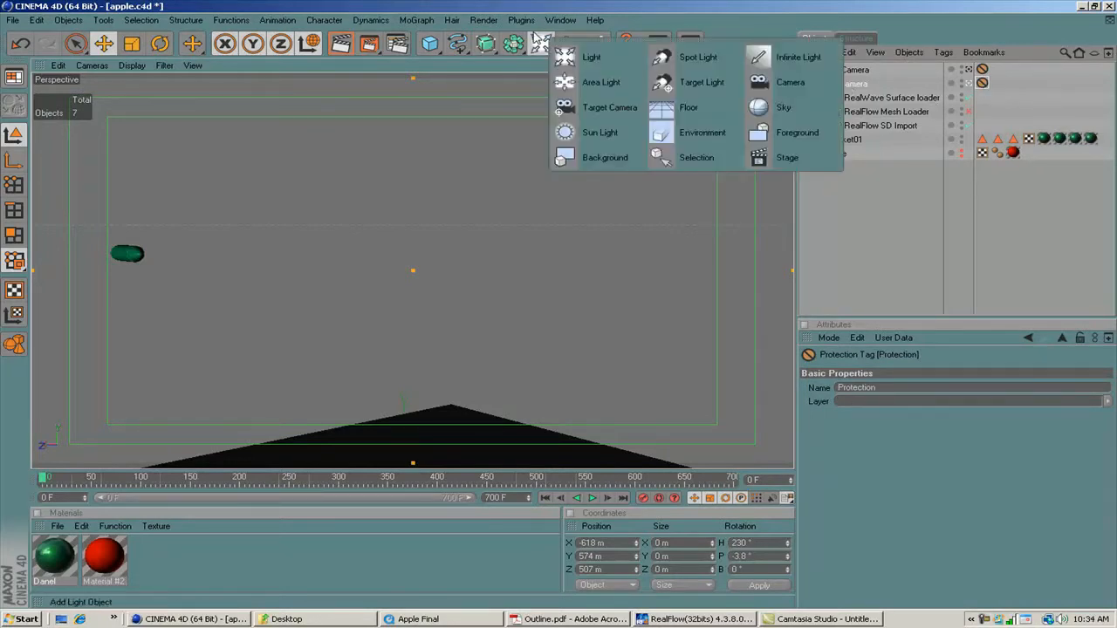
click(762, 157)
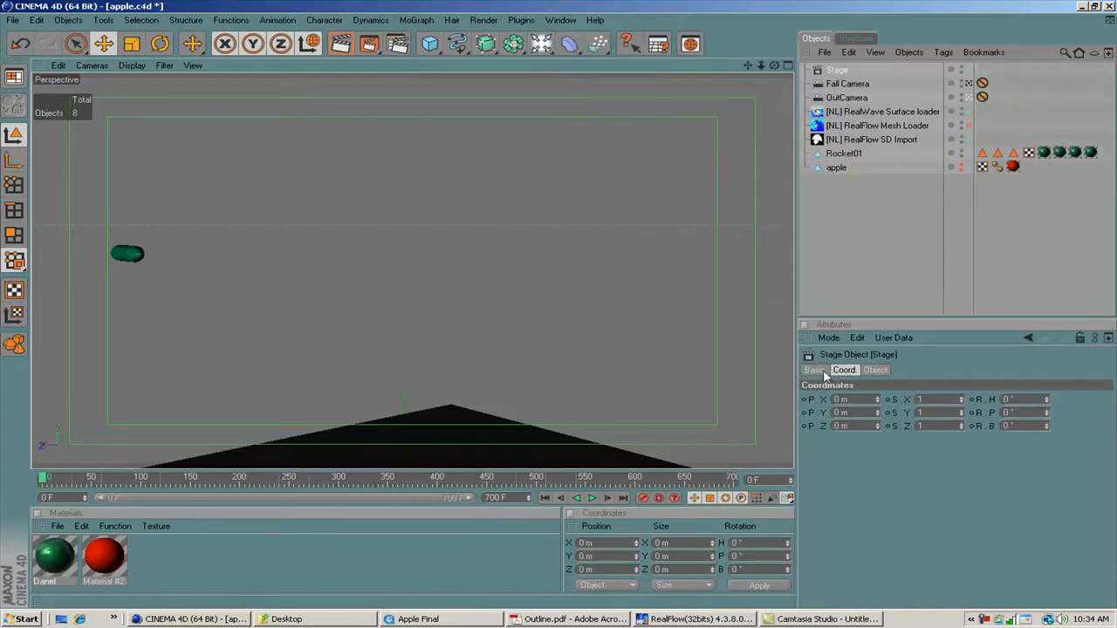
click(876, 371)
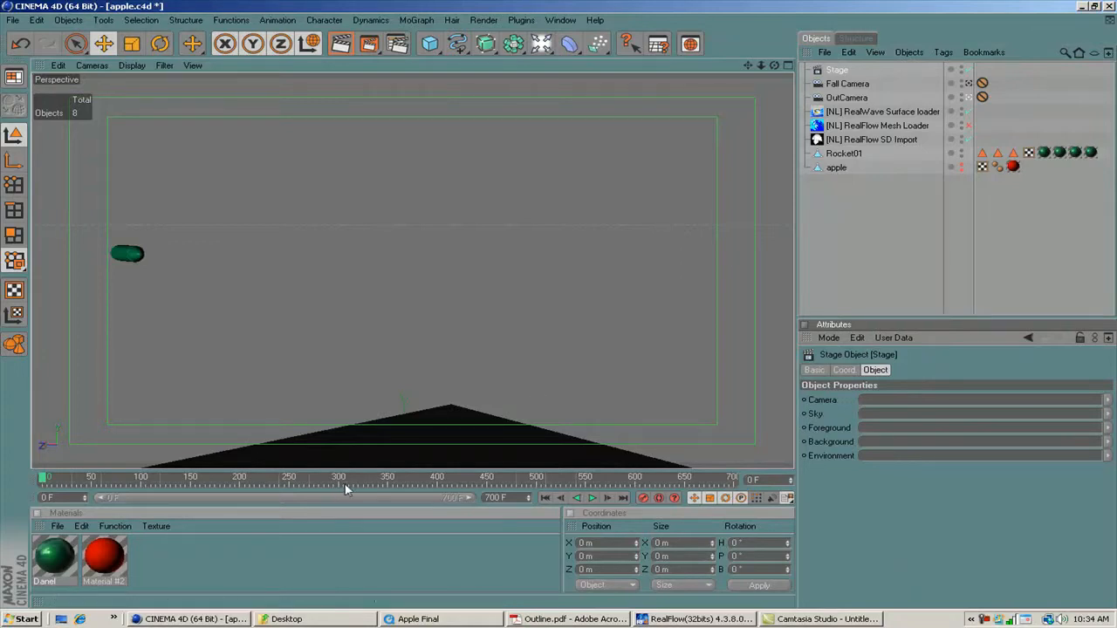
drag(402, 478, 488, 478)
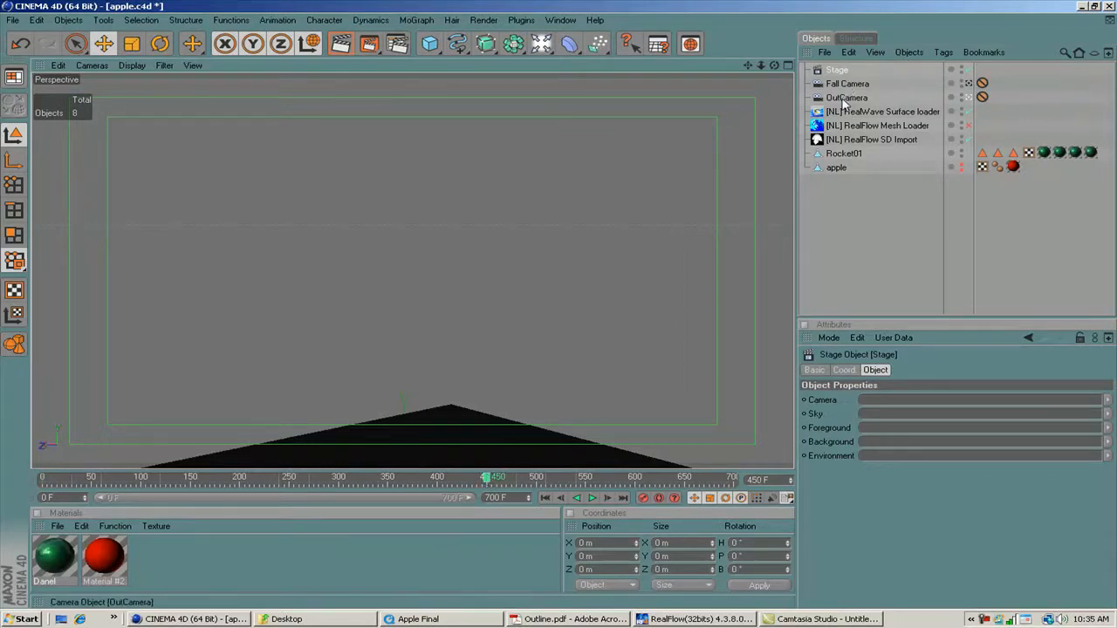
drag(844, 102, 869, 403)
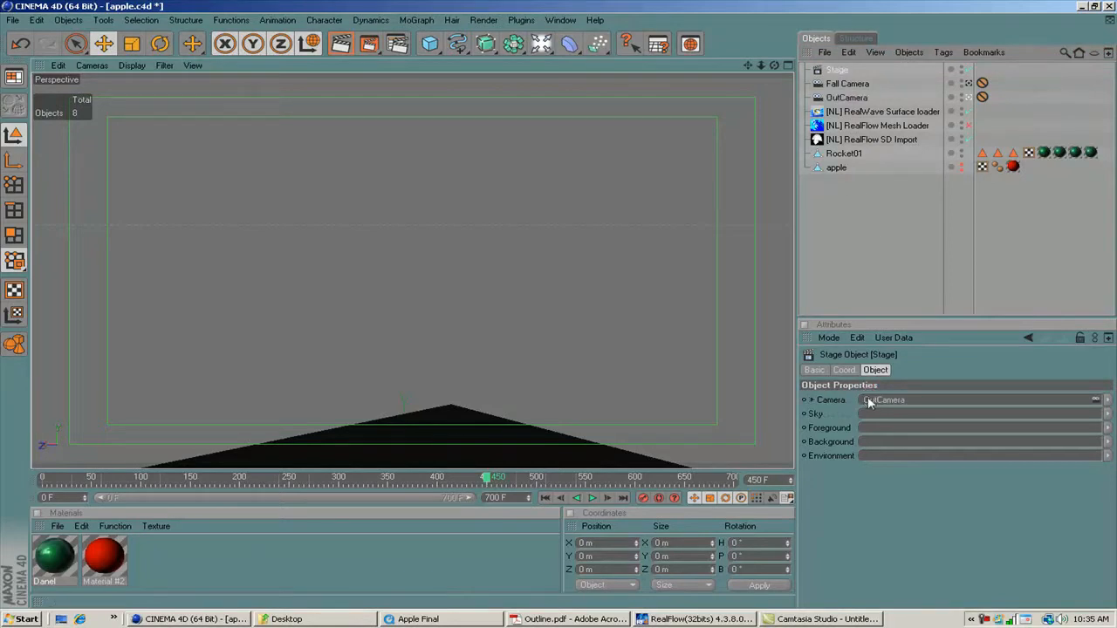
click(803, 400)
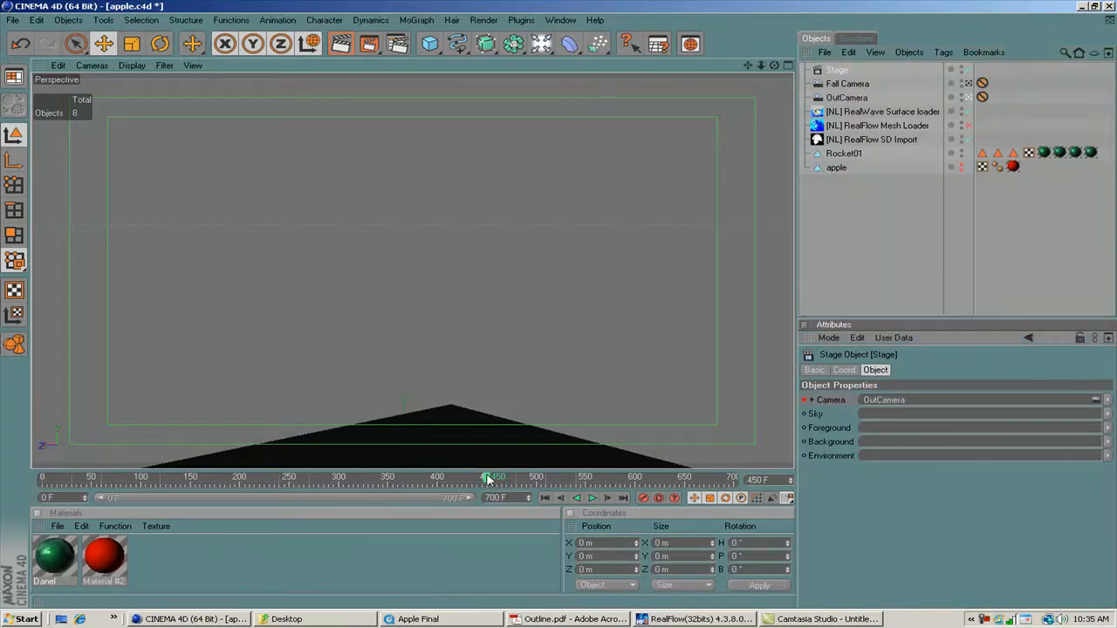
Step: At frame 455, assign the Fall Camera as the Stage's camera and keyframe it
drag(487, 479, 493, 478)
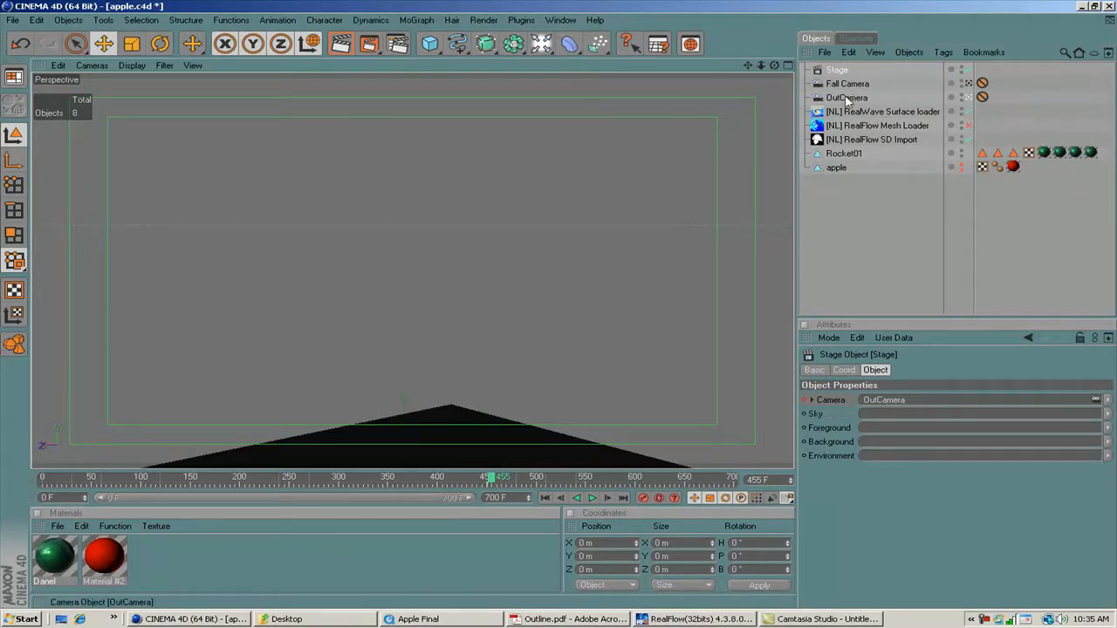
drag(843, 84, 804, 397)
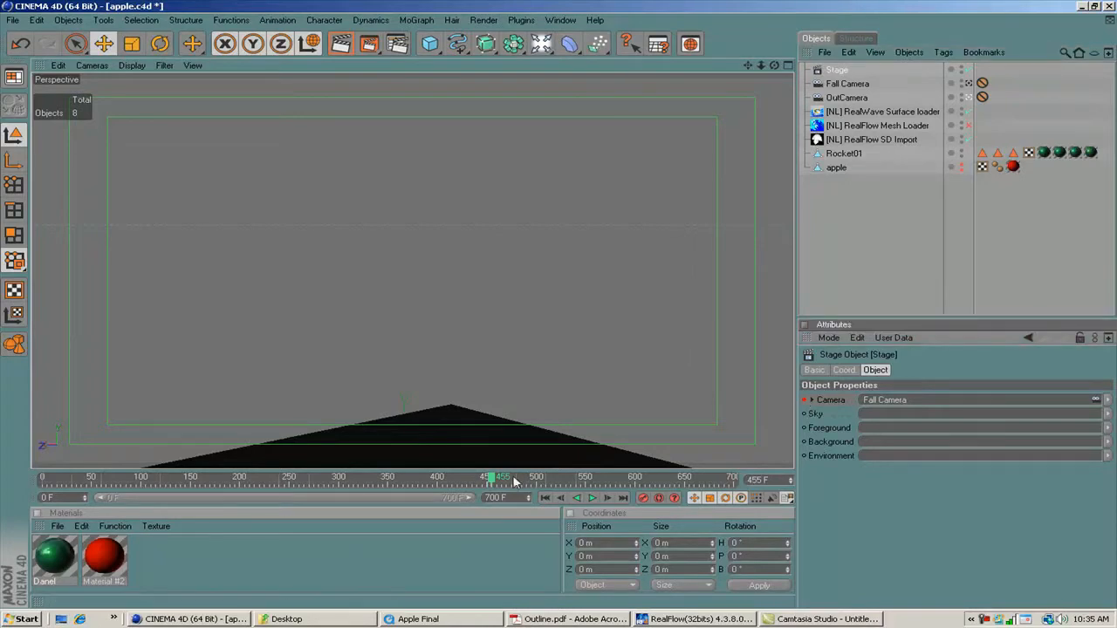
Step: Scrub the animation through frames 447, 482 and 576 to check the switch between the two cameras
drag(492, 477, 466, 481)
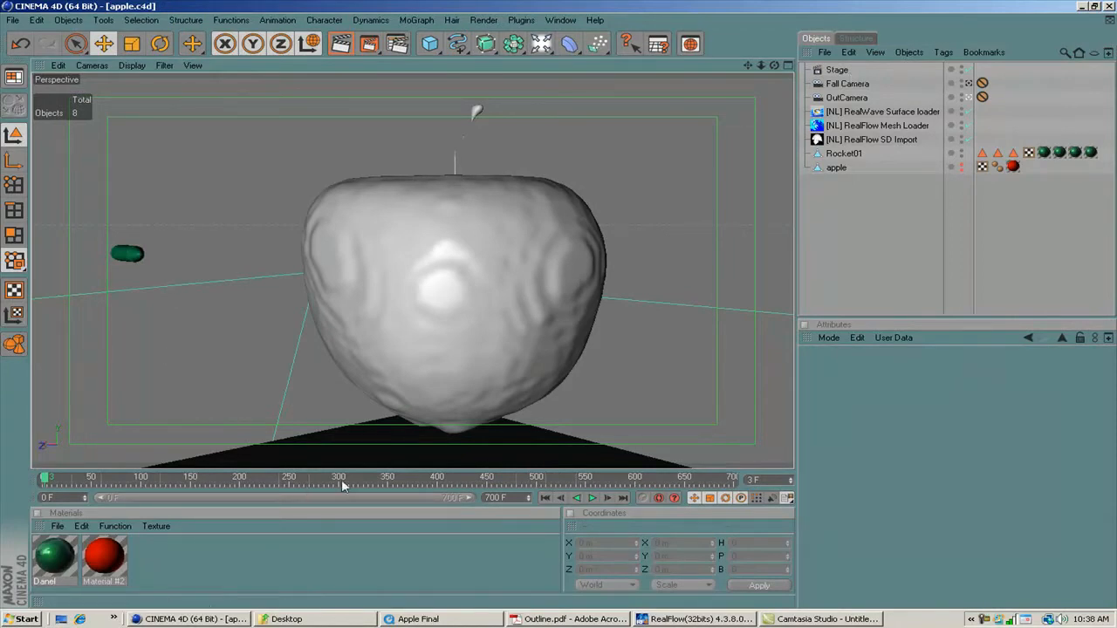
click(483, 477)
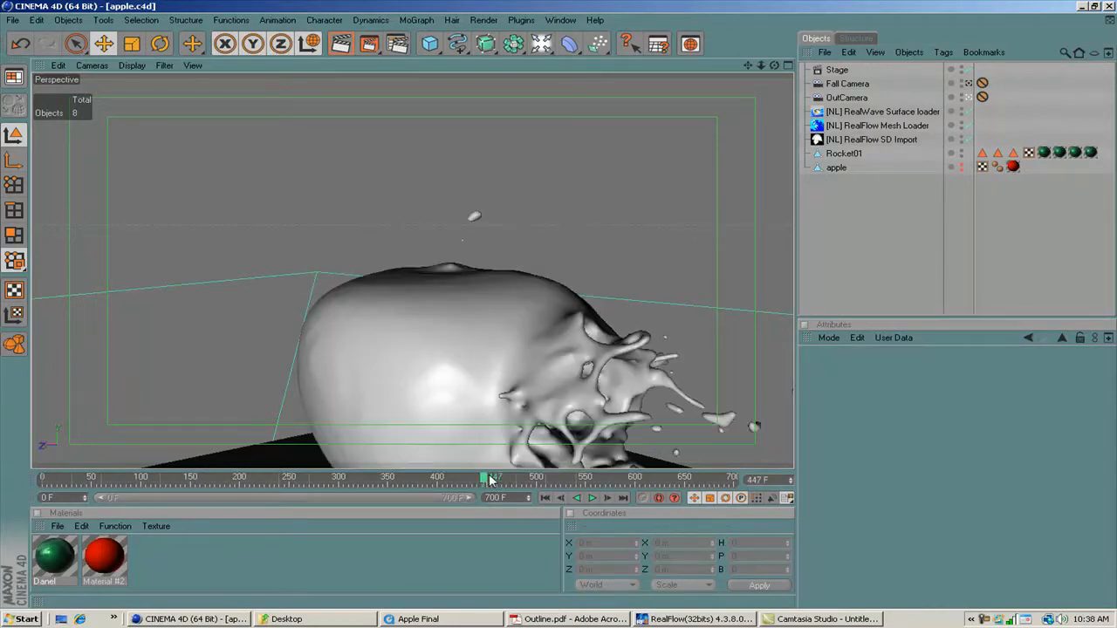
click(520, 478)
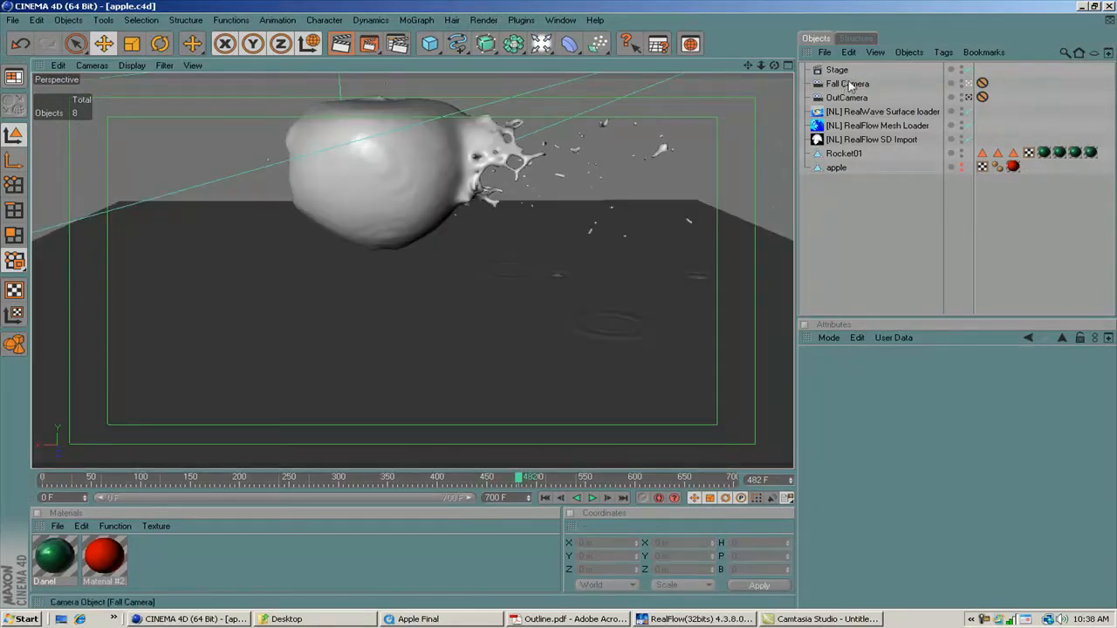
click(573, 479)
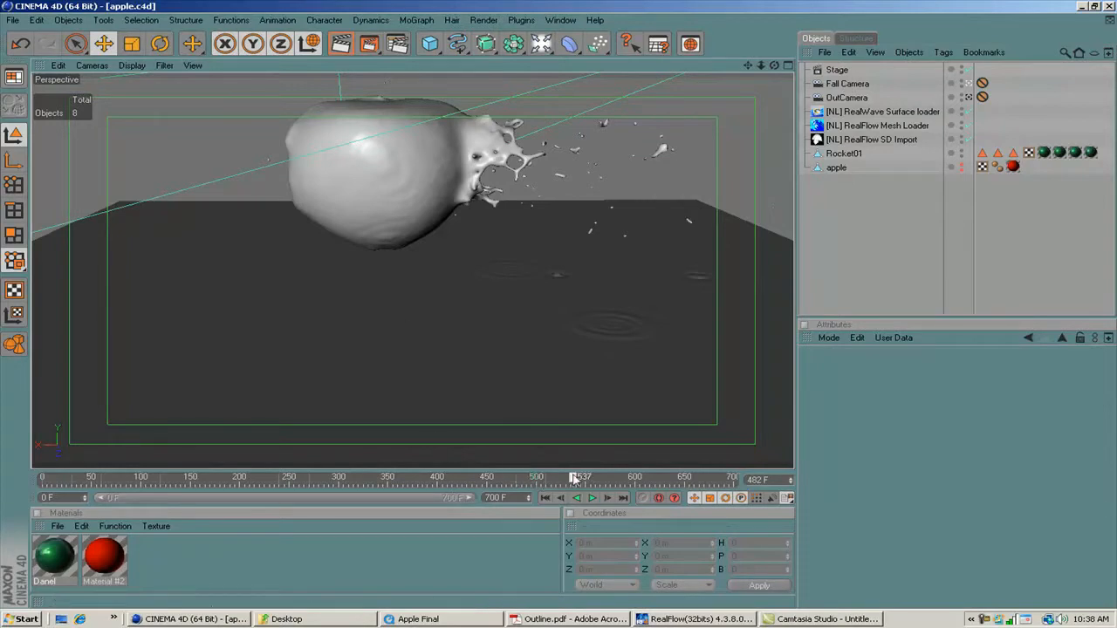
drag(574, 478, 614, 478)
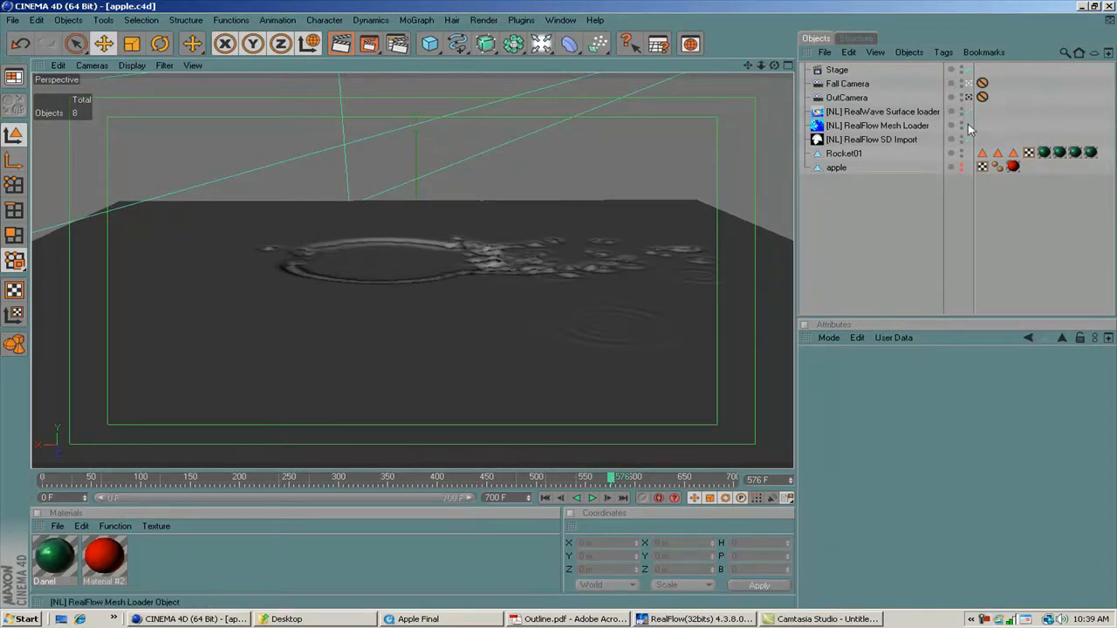
Step: Disable the RealFlow Mesh Loader and move the animation back to frame 5
click(167, 479)
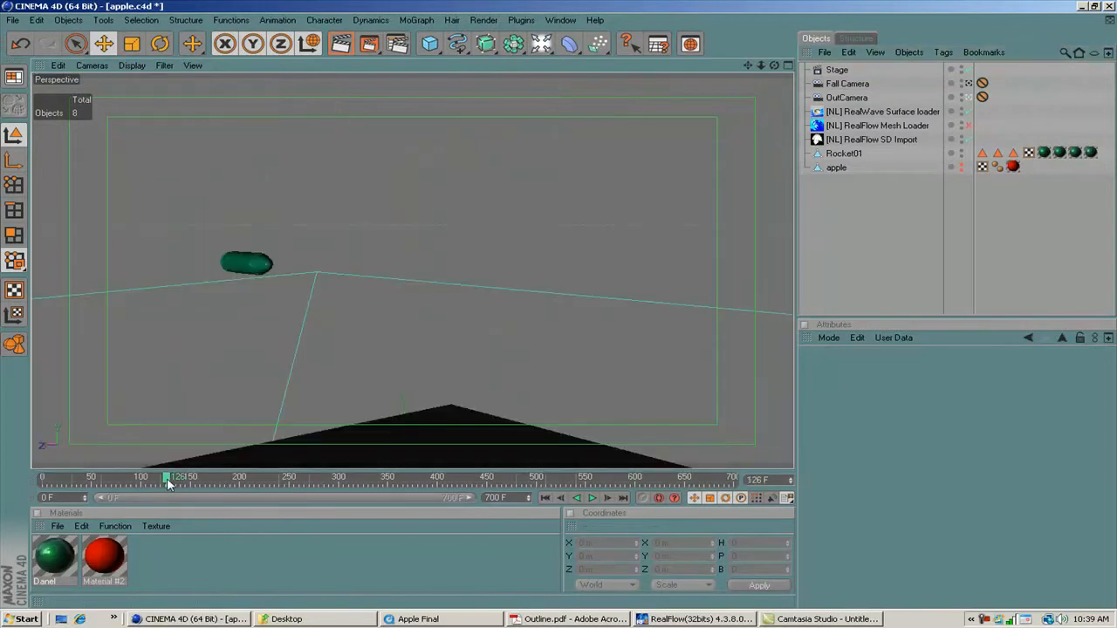
click(47, 479)
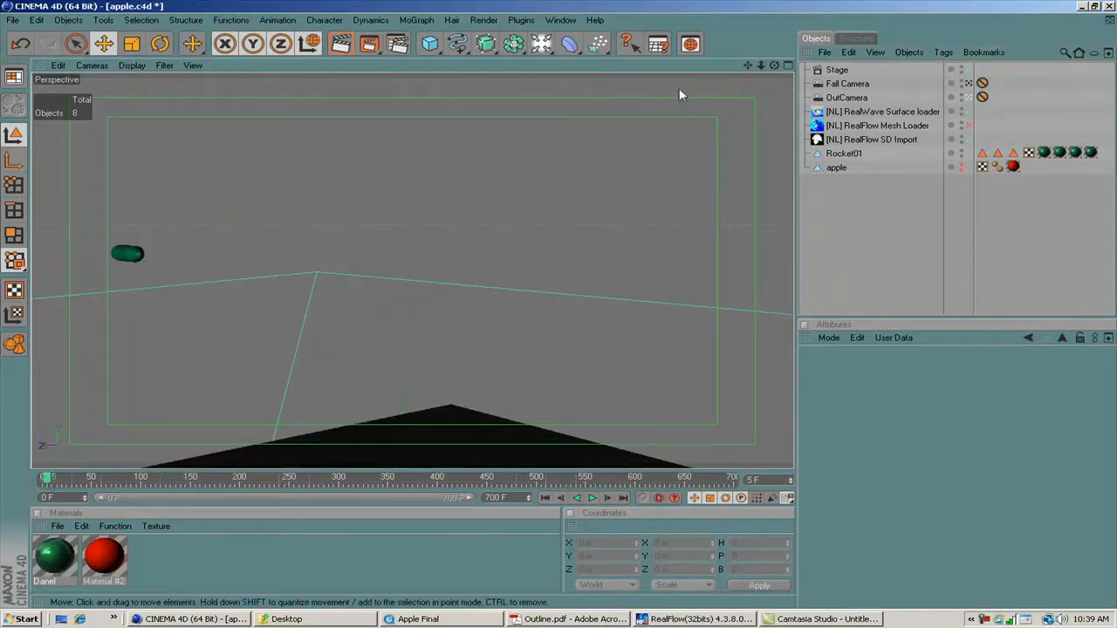
Step: Add an omni light with 51% intensity and make two copies of it
drag(538, 41, 627, 2)
click(541, 43)
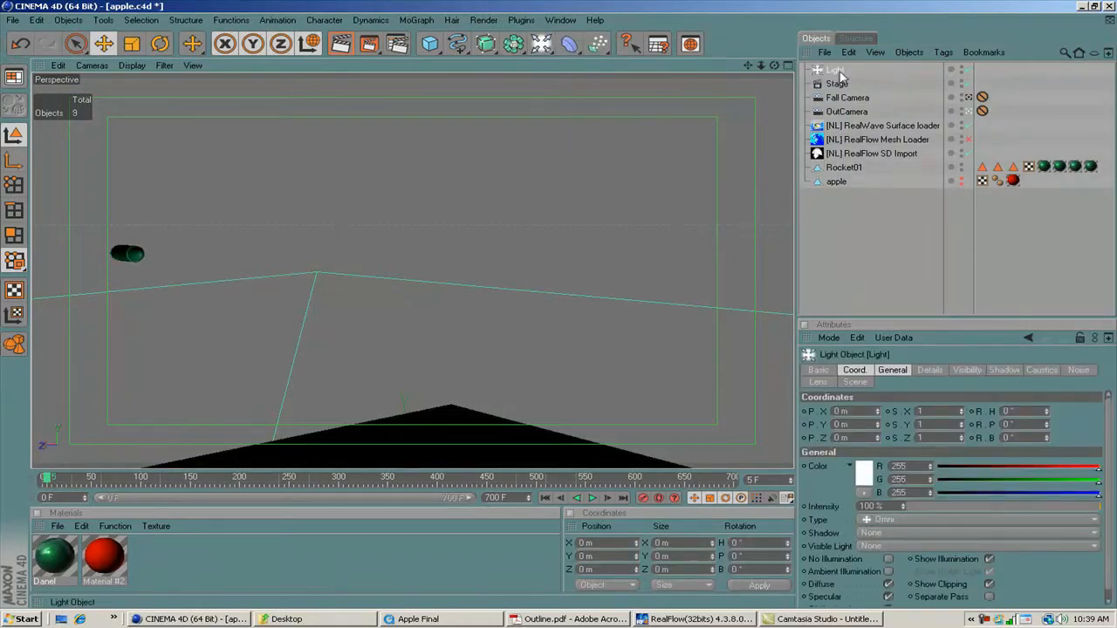
drag(1095, 508, 1006, 510)
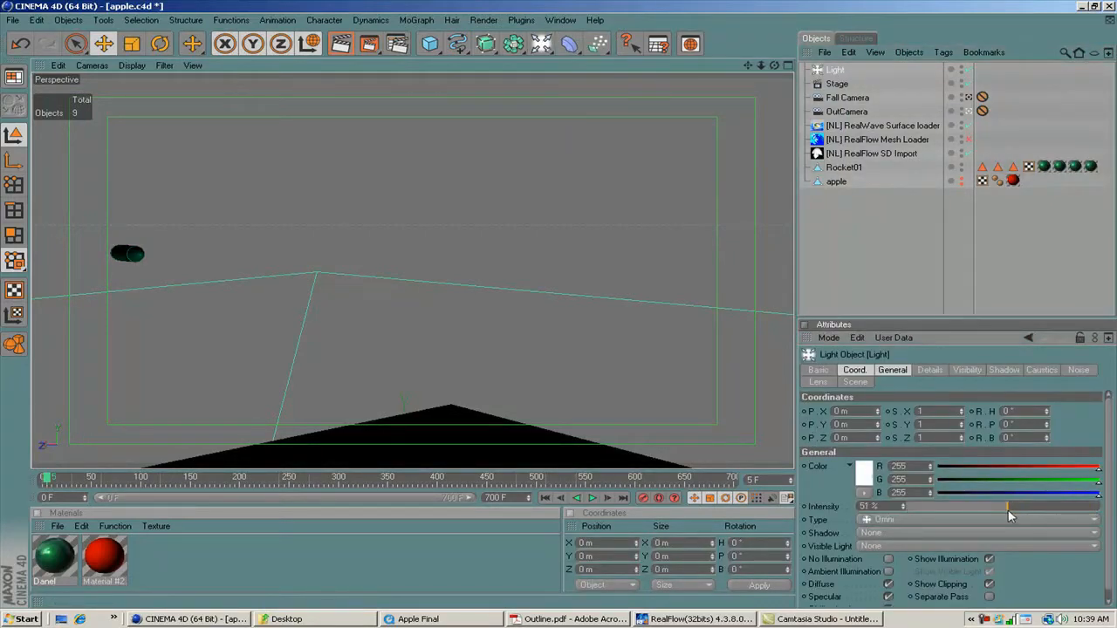
click(836, 74)
ctrl+drag(838, 76, 840, 97)
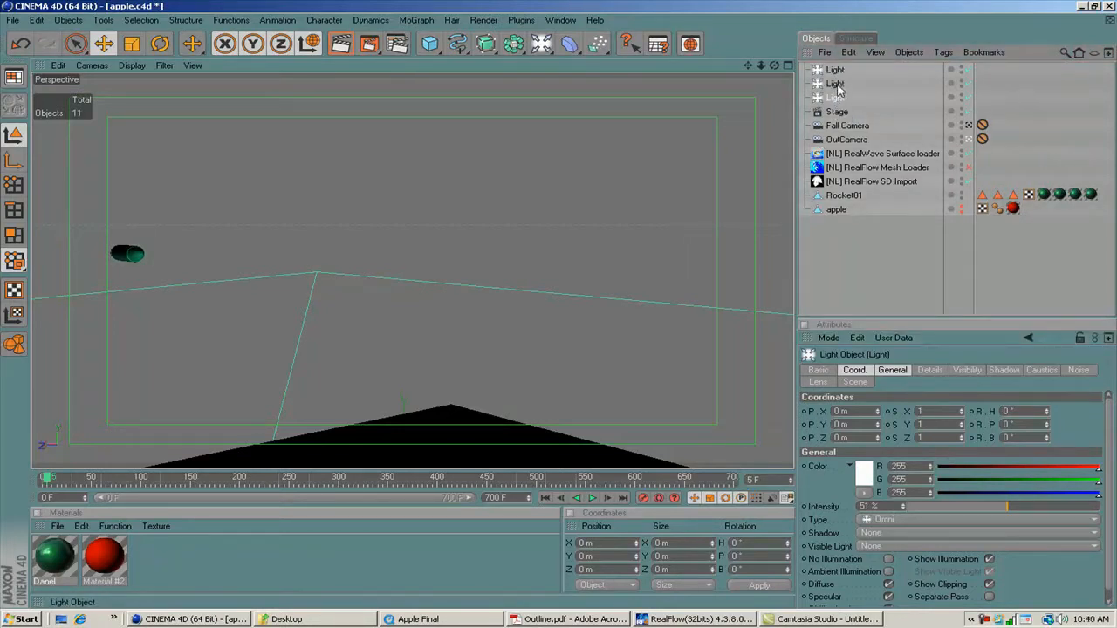
Step: Set the first light's position to X 120 m, Y 625 m and Z 3707 m
click(837, 73)
click(863, 372)
click(841, 411)
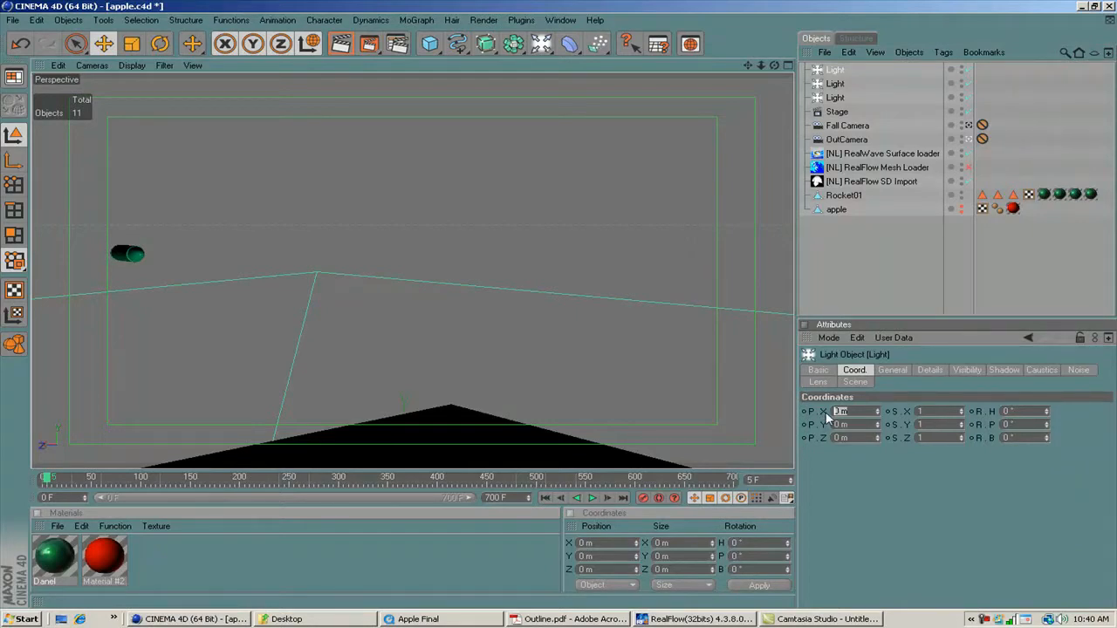
text(120)
key(Tab)
key(Tab)
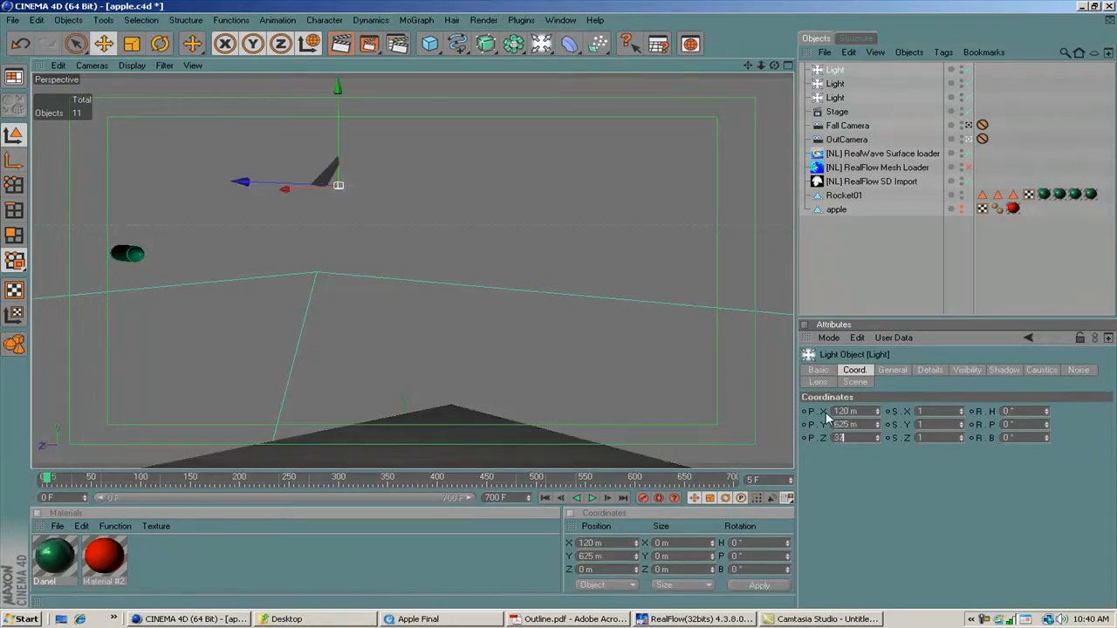
text(3707)
key(Tab)
Step: Set the first light's rotation to H 178° and P 9°
key(Tab)
key(Tab)
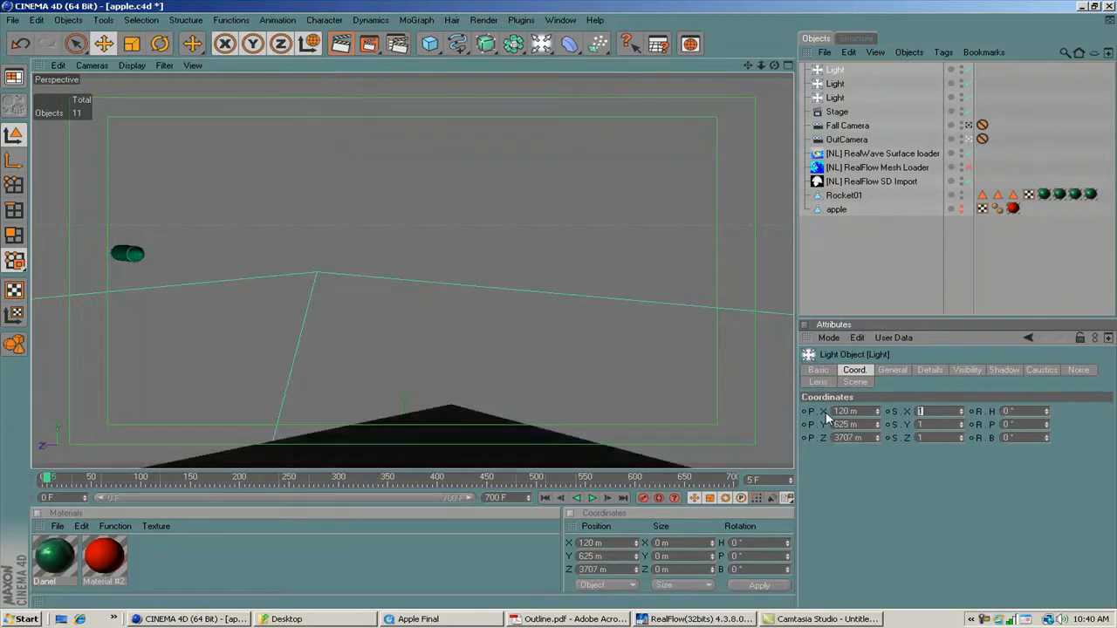
key(Tab)
text(178)
key(Tab)
key(BackSpace)
text(9)
key(Return)
Step: Set the second light's position to X 1875 m, Y 625 m and Z 2235 m
click(835, 83)
click(838, 411)
text(1875)
key(Tab)
key(Tab)
text(2235)
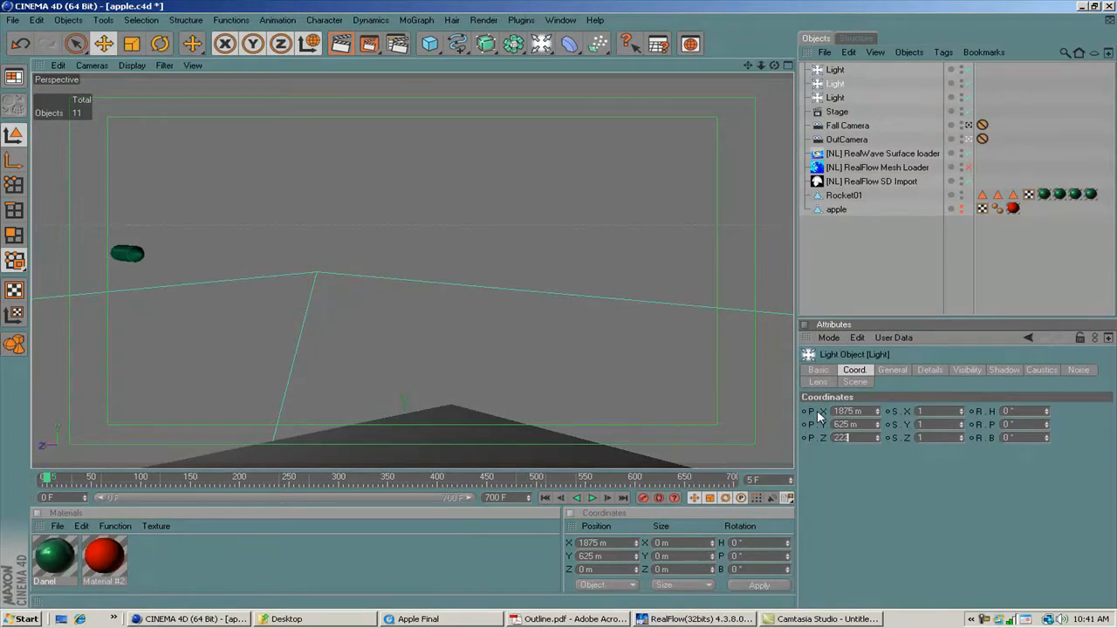
key(Tab)
key(Tab)
key(Tab)
key(Tab)
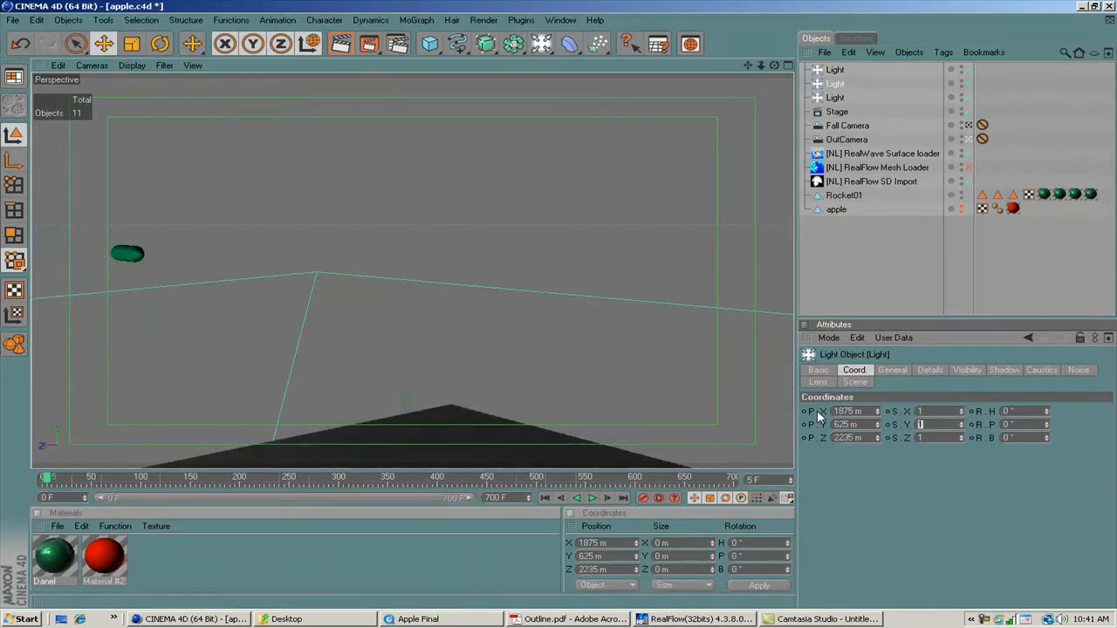
Step: Set the third light's position to X -845 m, Y 352 m and Z 1757 m
click(835, 98)
double_click(843, 412)
triple_click(843, 412)
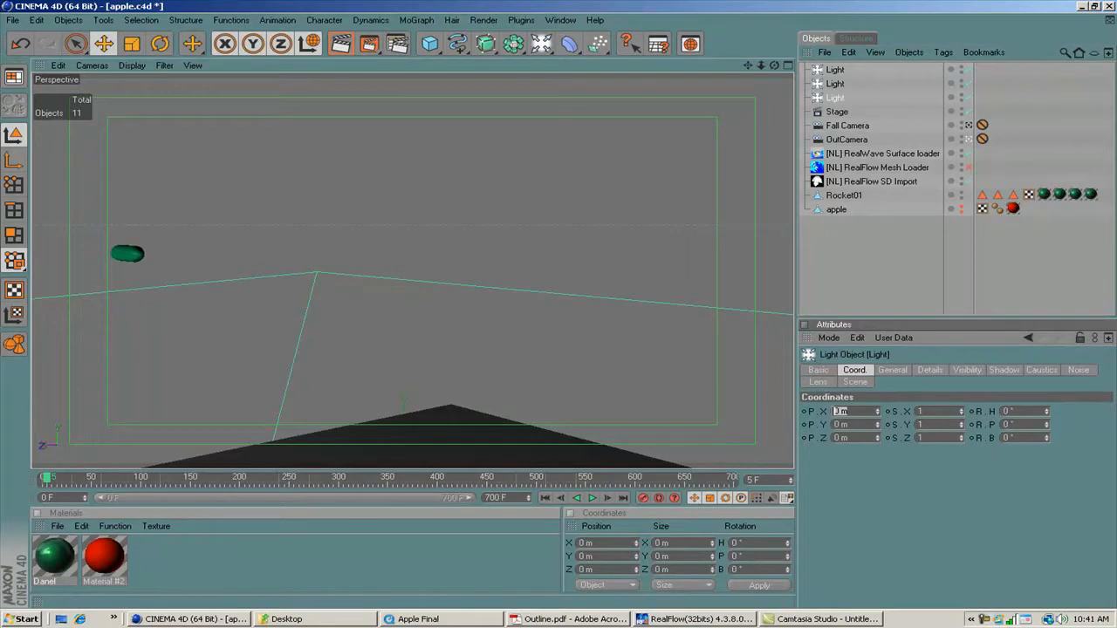
key(BackSpace)
text(-845)
key(Tab)
text(353)
key(Tab)
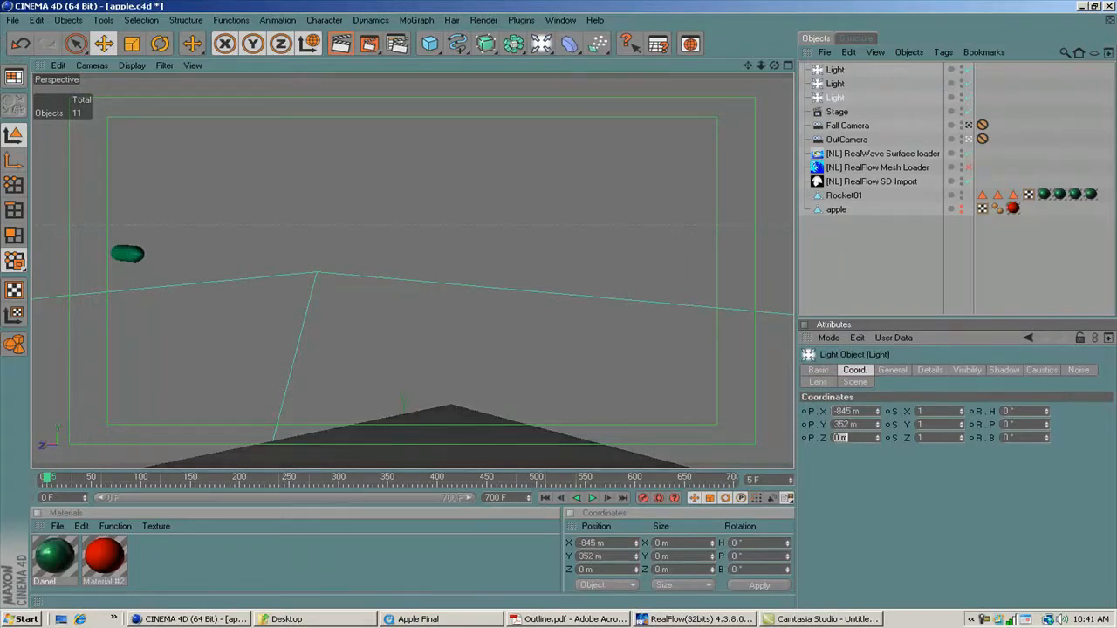
text(1757)
key(Return)
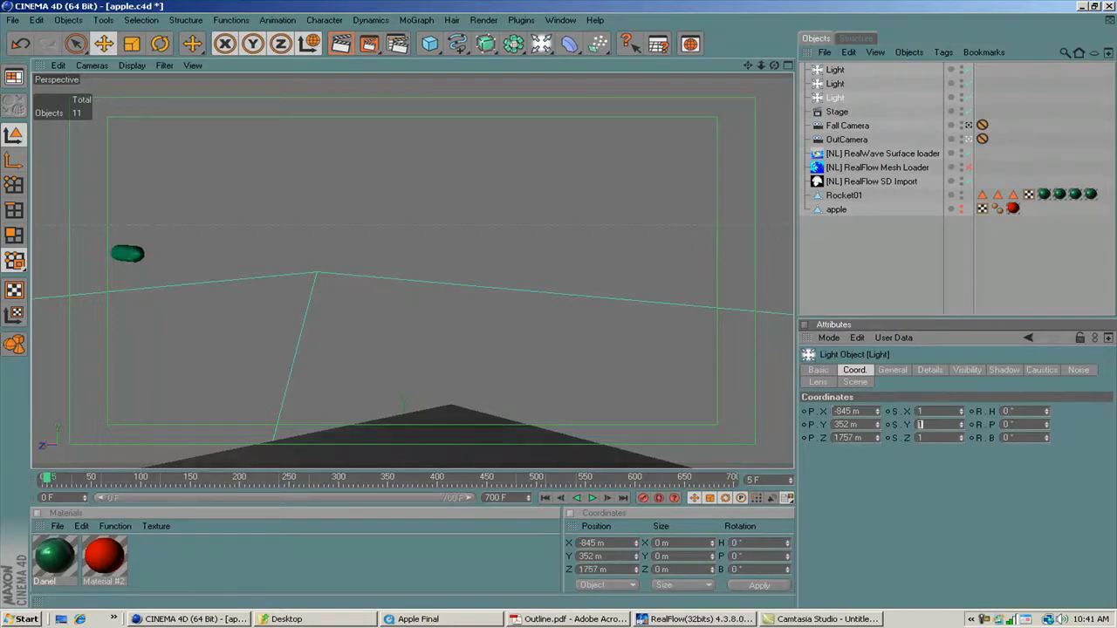
Step: Group the three lights under a null object and name the group Apple Lights
click(831, 99)
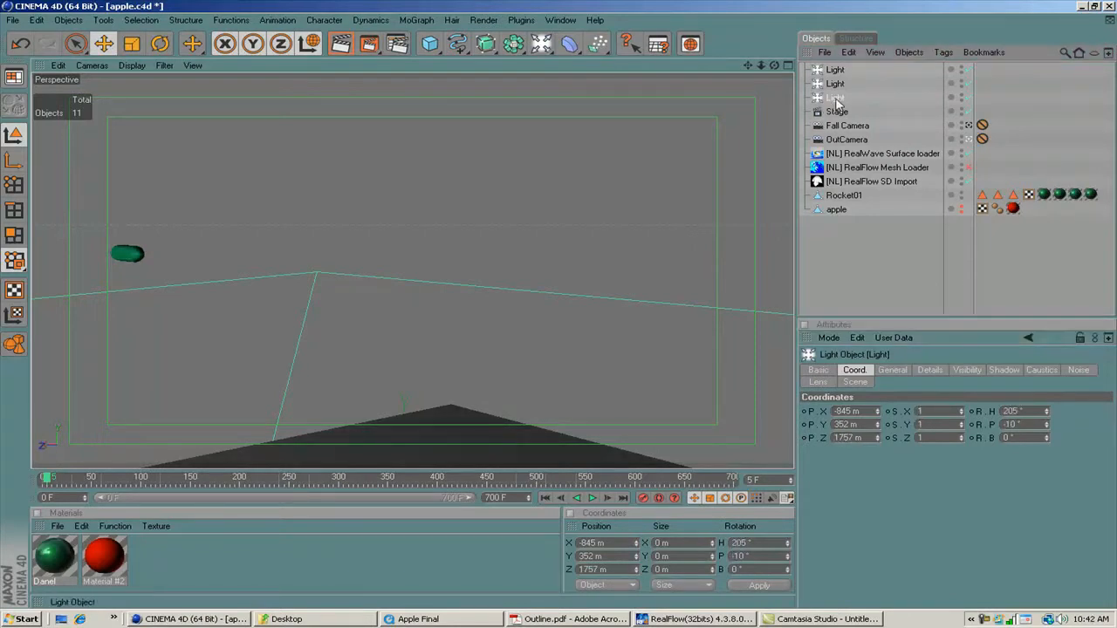
shift+click(841, 71)
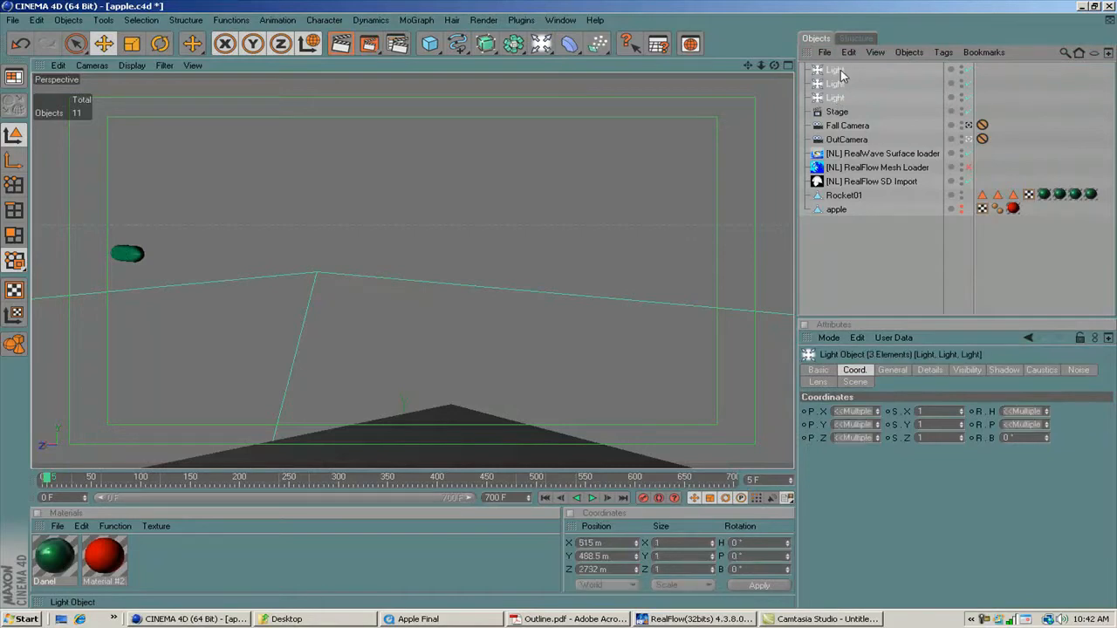
key(alt+g)
double_click(843, 71)
text(Apple Light)
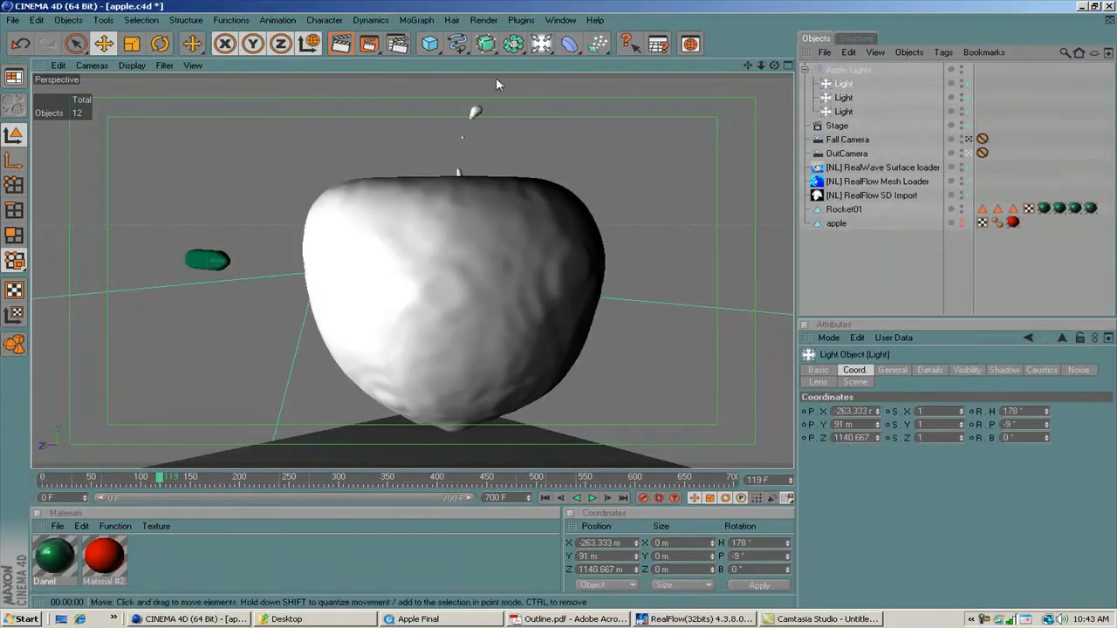
Step: Render the active view at frames 119 and 227 to check the lighting on the apple mesh
click(347, 44)
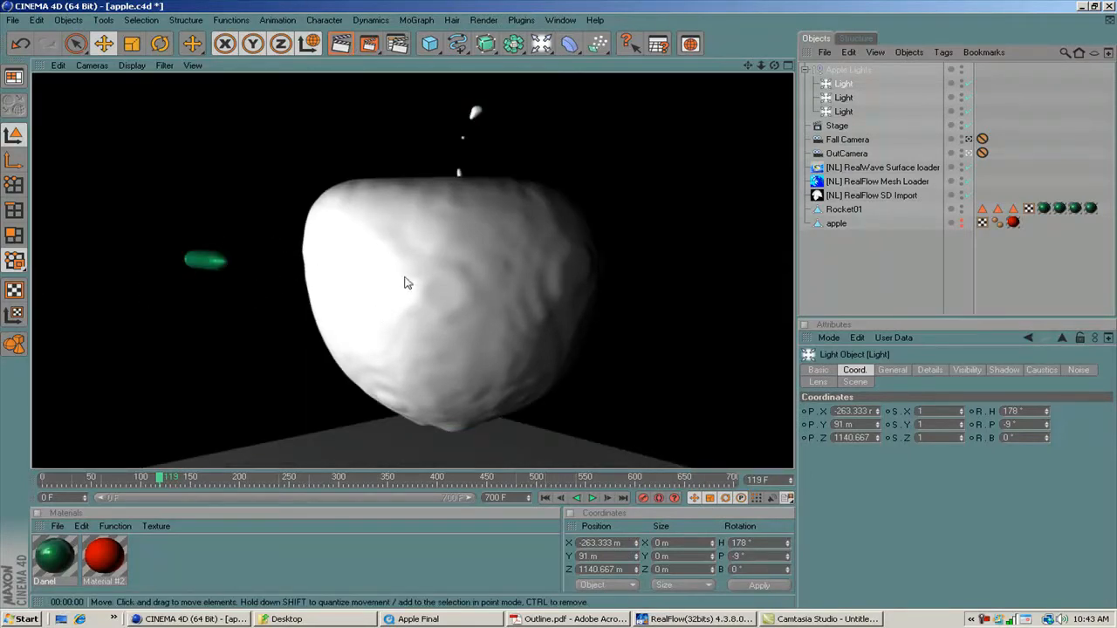
click(267, 478)
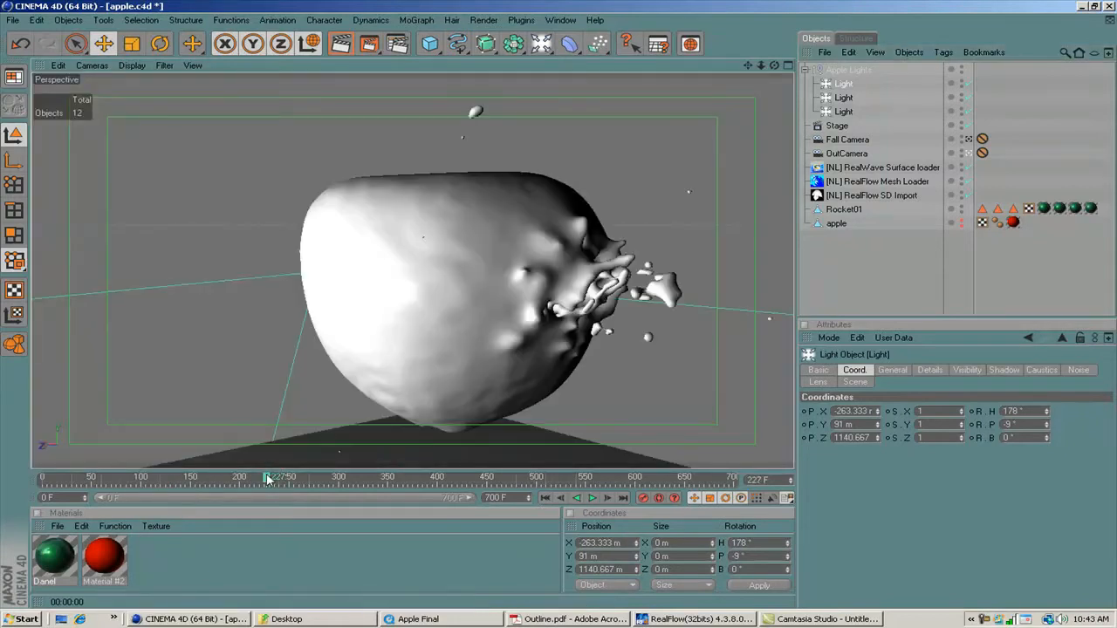
click(334, 50)
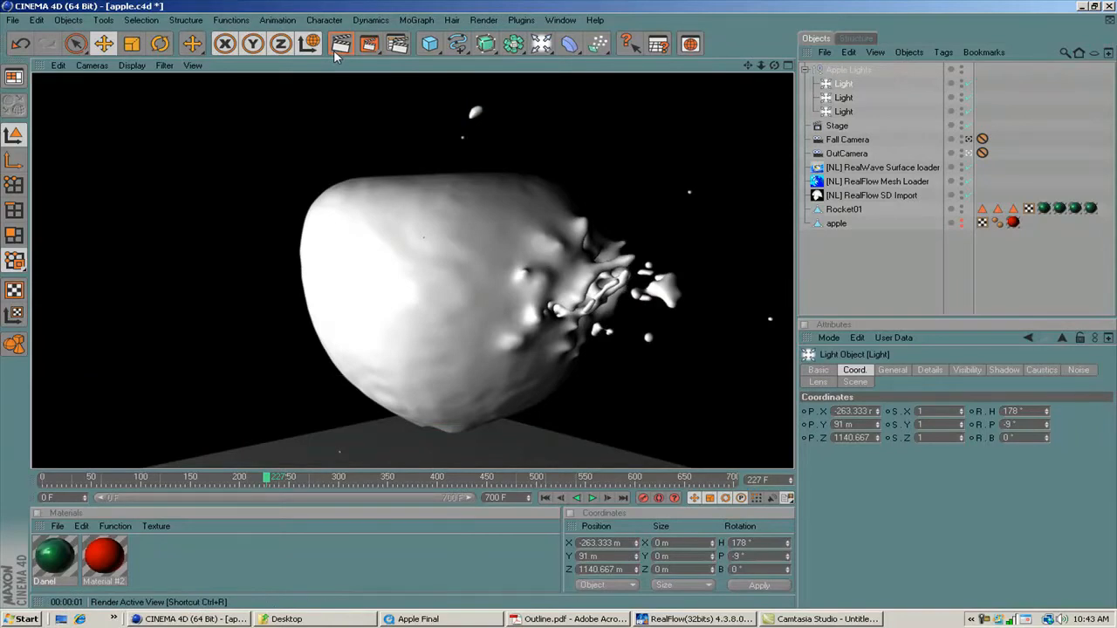
Step: Disable the RealFlow Mesh Loader and add a new light object to the scene
click(966, 181)
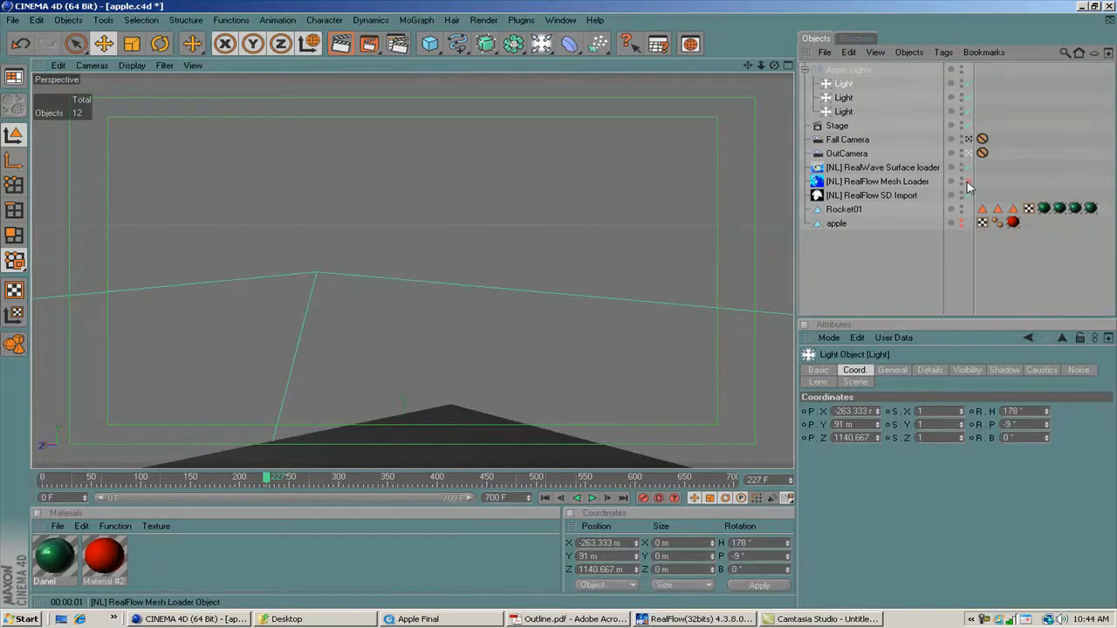
click(872, 246)
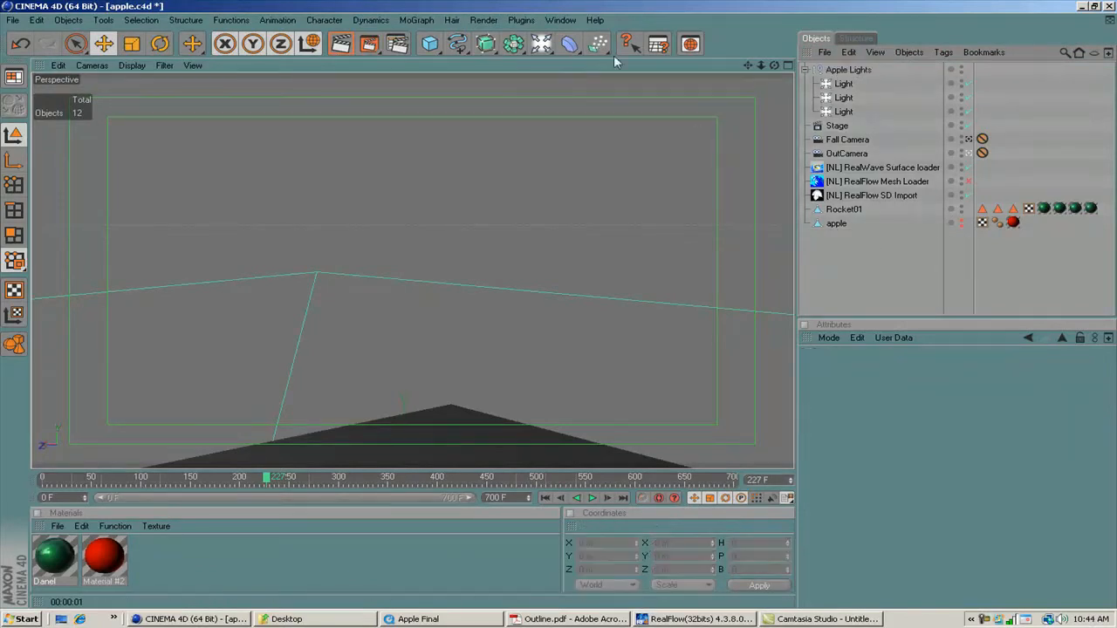
click(542, 44)
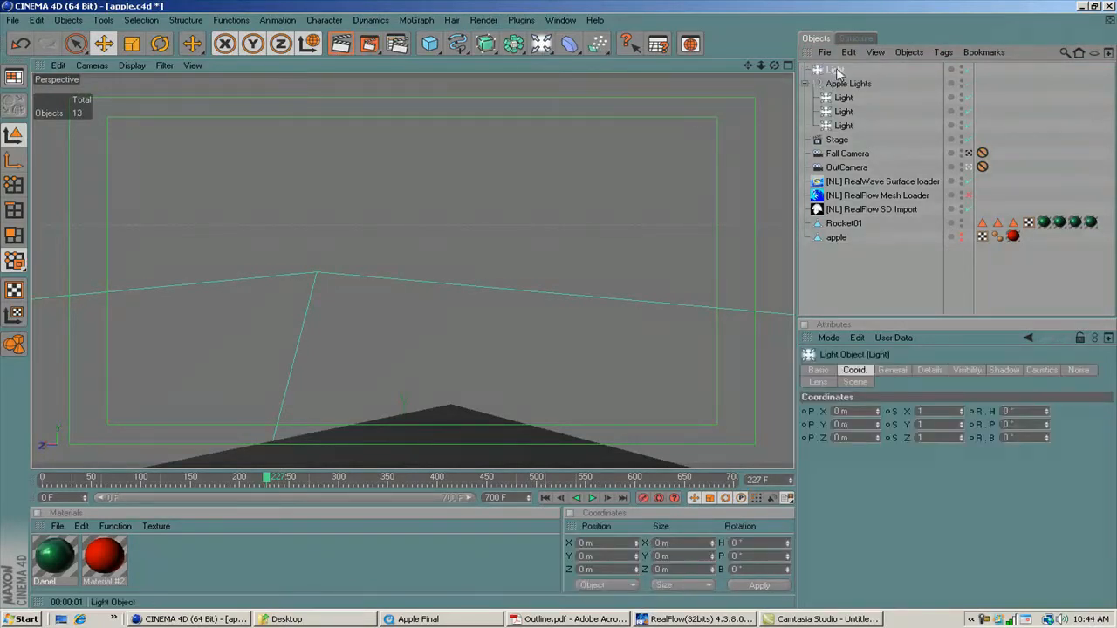
Step: Set the new light to blue (R 61, G 79, B 194) with 51% intensity and make two copies of it
click(892, 370)
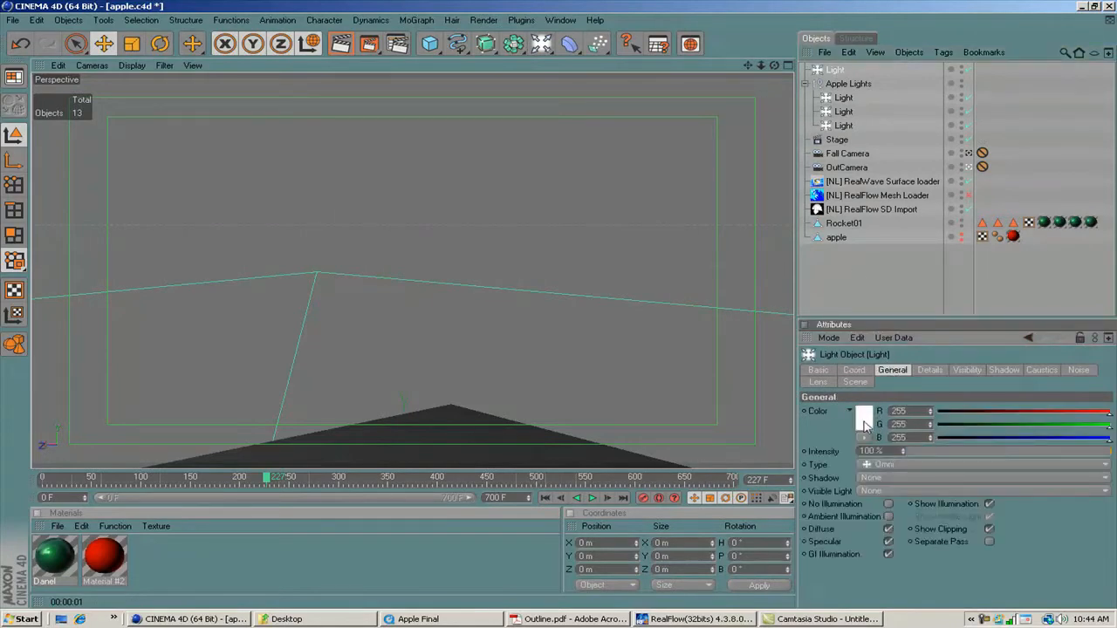
click(862, 419)
drag(880, 377, 920, 379)
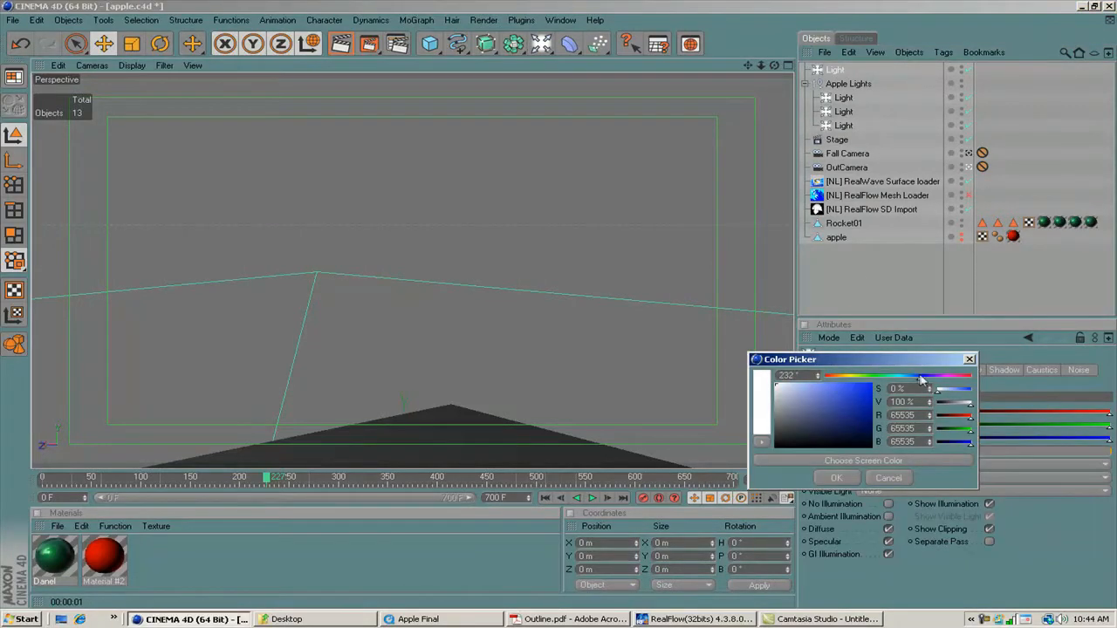
click(845, 399)
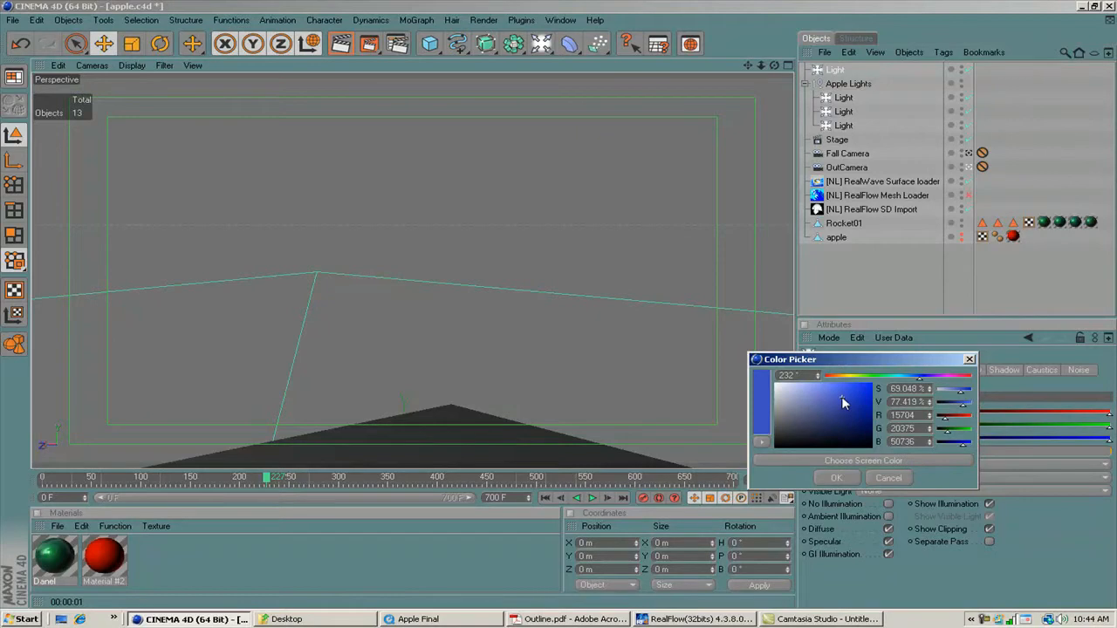
click(833, 476)
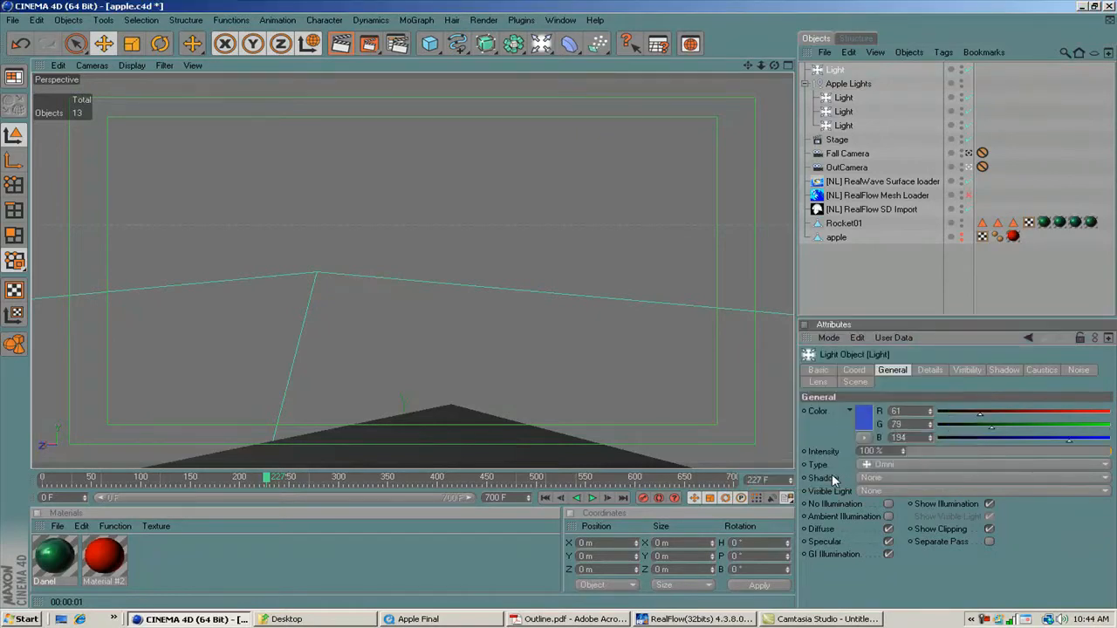
drag(1107, 452, 1014, 455)
ctrl+drag(836, 69, 838, 91)
Step: Set the first blue light's position to X -730 m, Y 459 m and Z -93 m
click(838, 68)
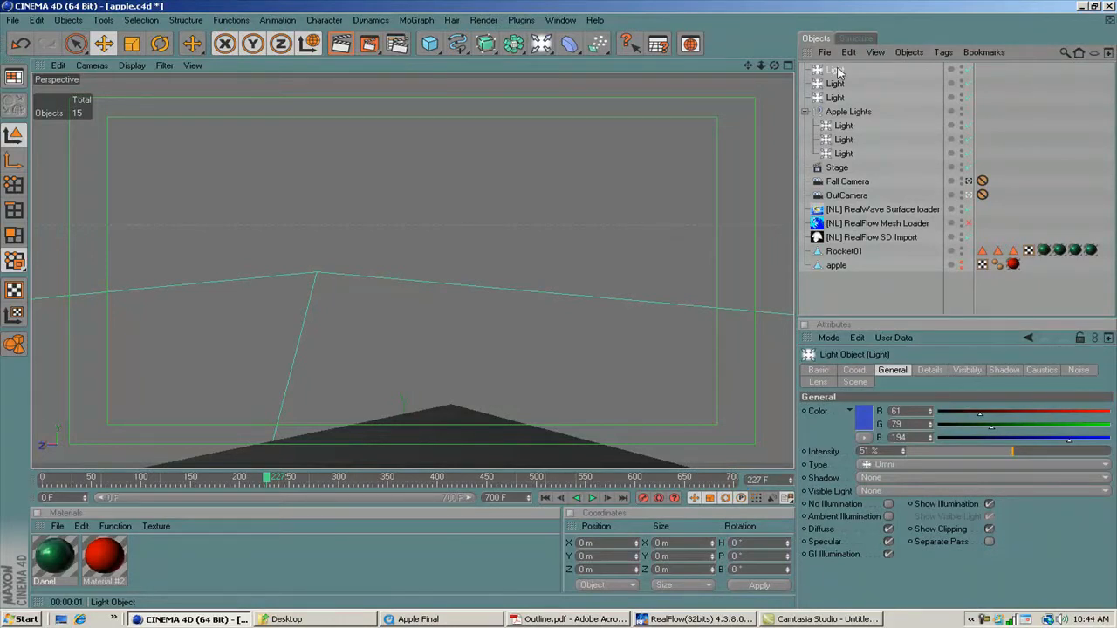
click(861, 371)
click(841, 411)
text(730)
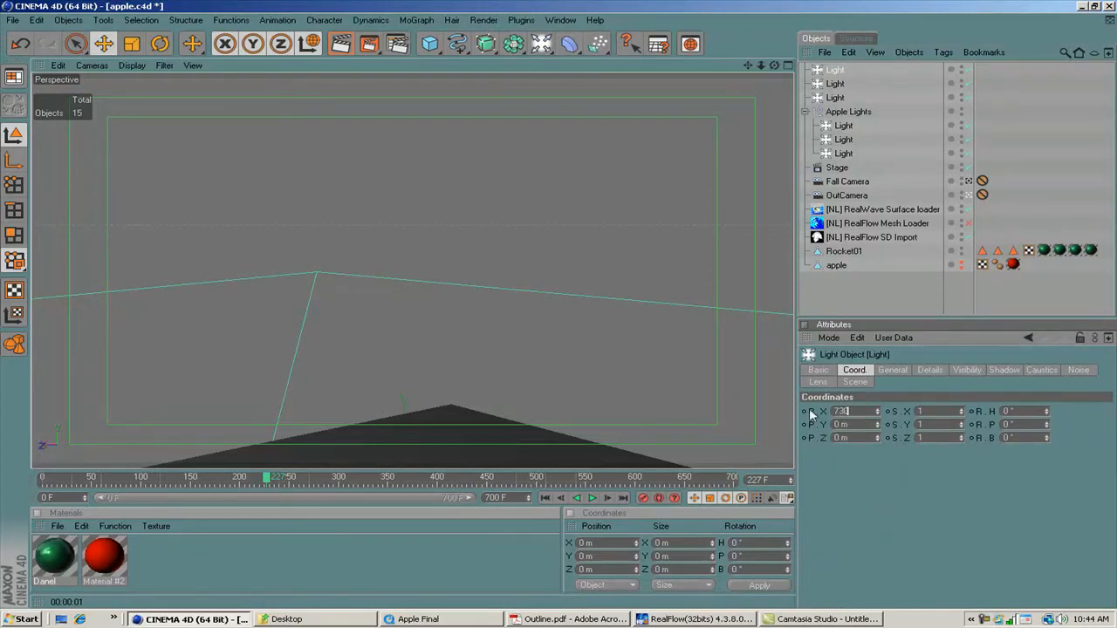
key(BackSpace)
key(BackSpace)
key(BackSpace)
text(-730)
key(Tab)
text(455)
key(Tab)
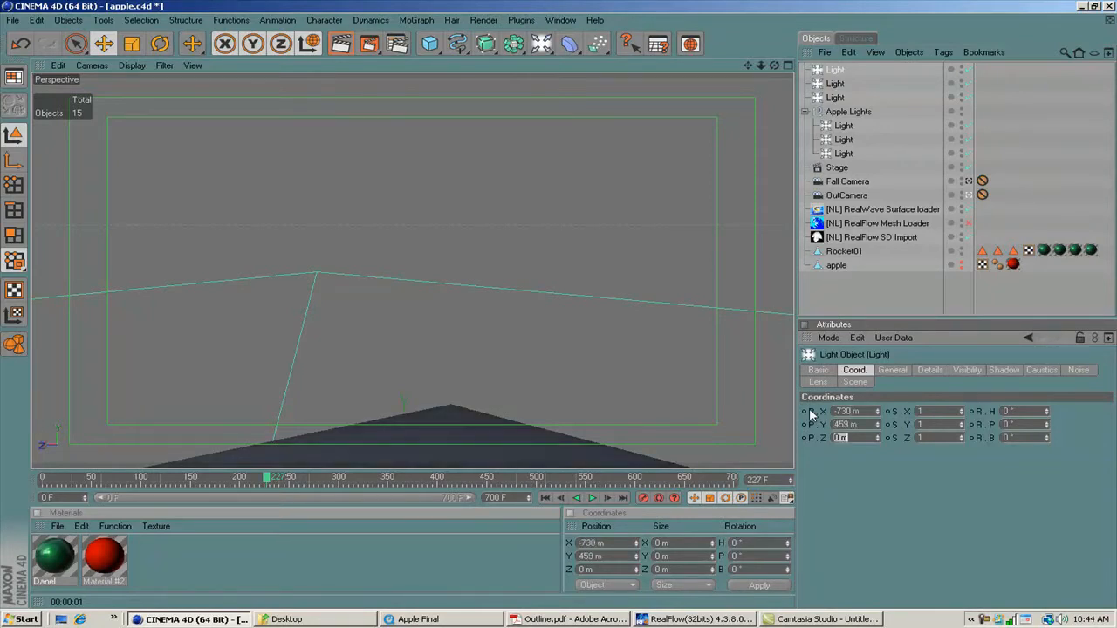
text(-93)
key(Return)
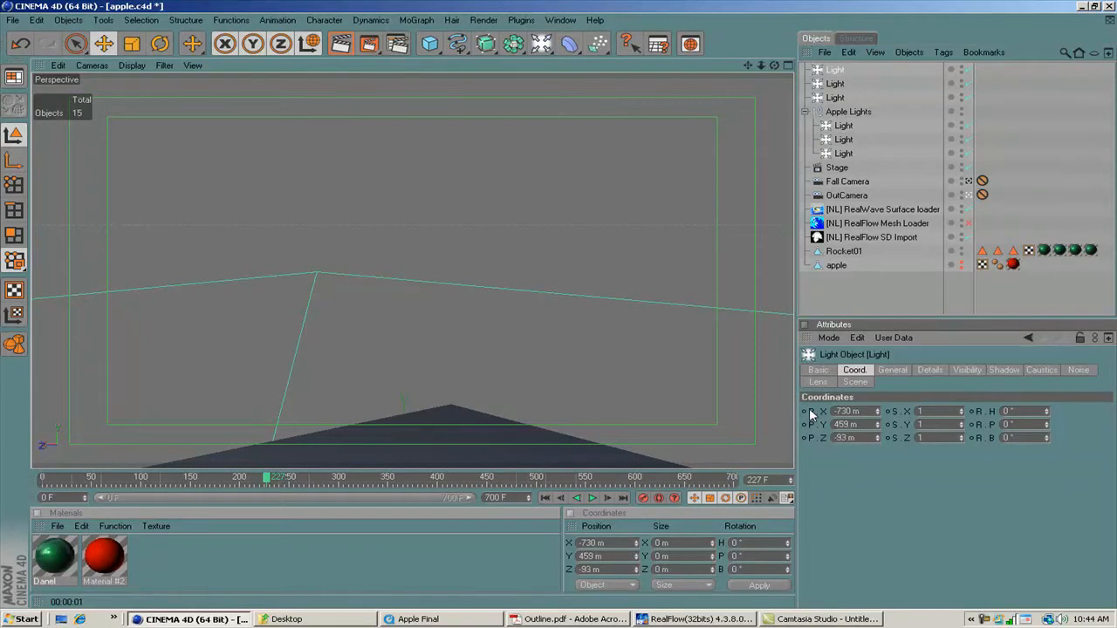
Step: Set the second blue light's position to X 36 m, Y 459 m and Z -1041 m, and save the scene
click(836, 86)
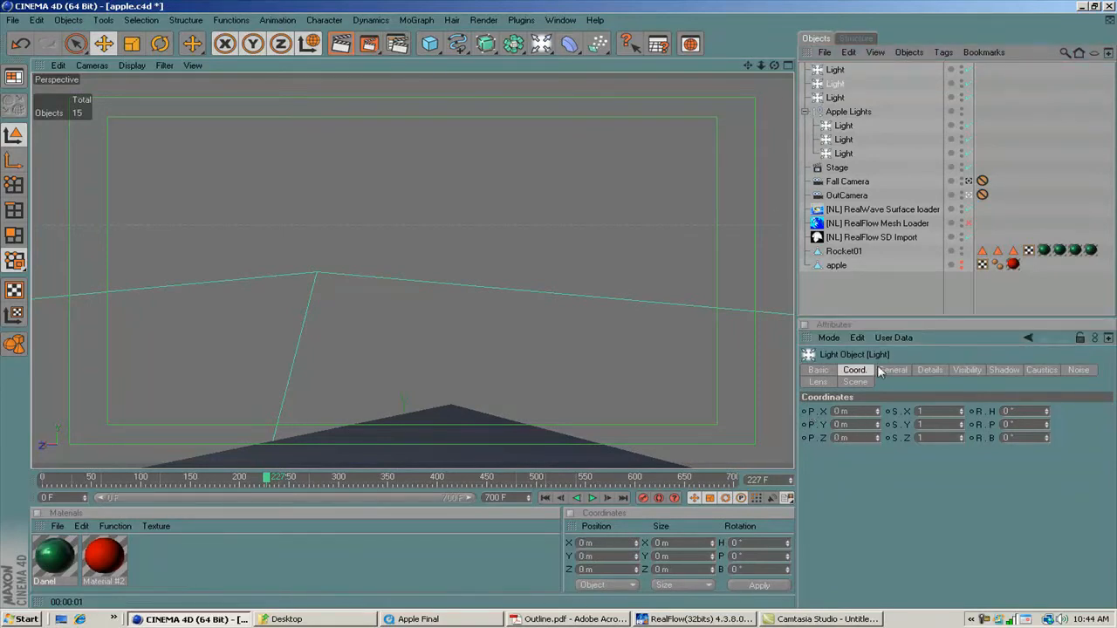
click(839, 411)
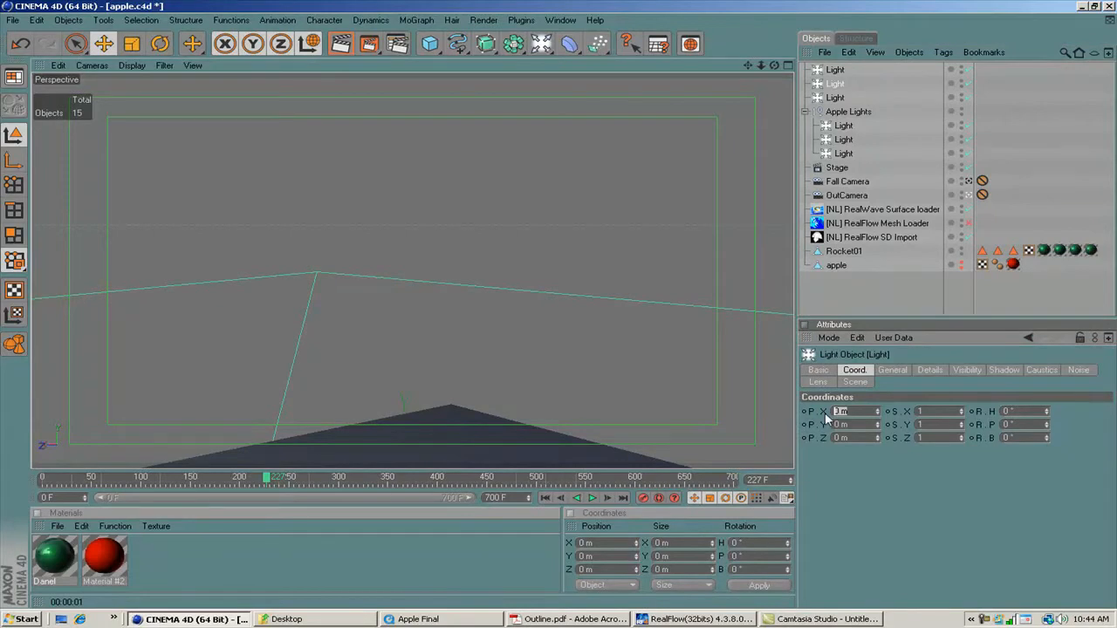
key(Tab)
key(Tab)
key(BackSpace)
text(-1041)
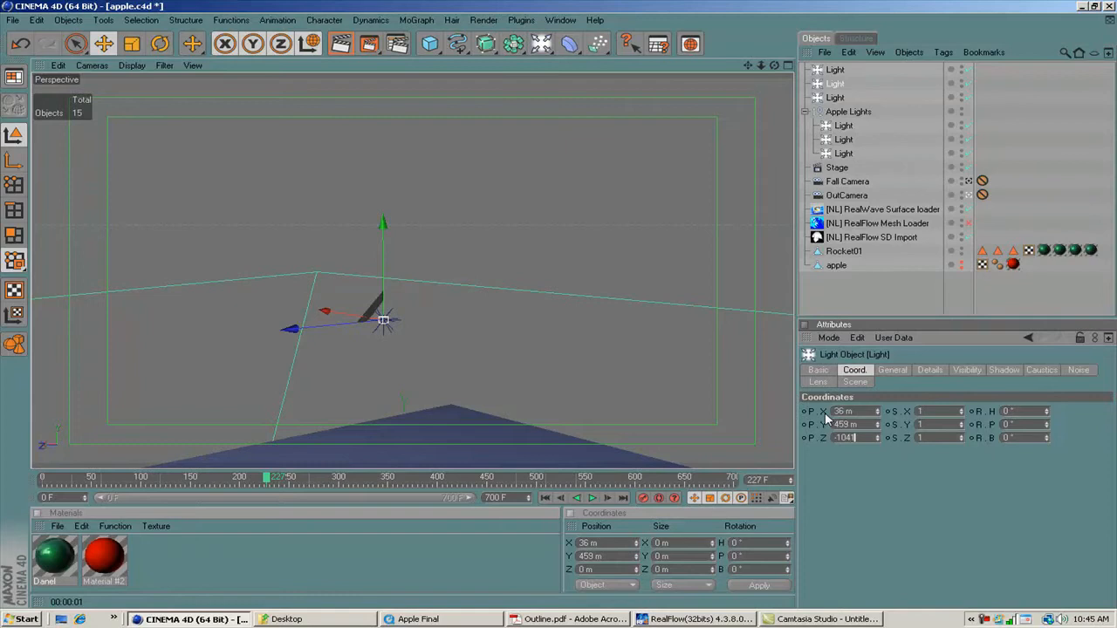
key(Return)
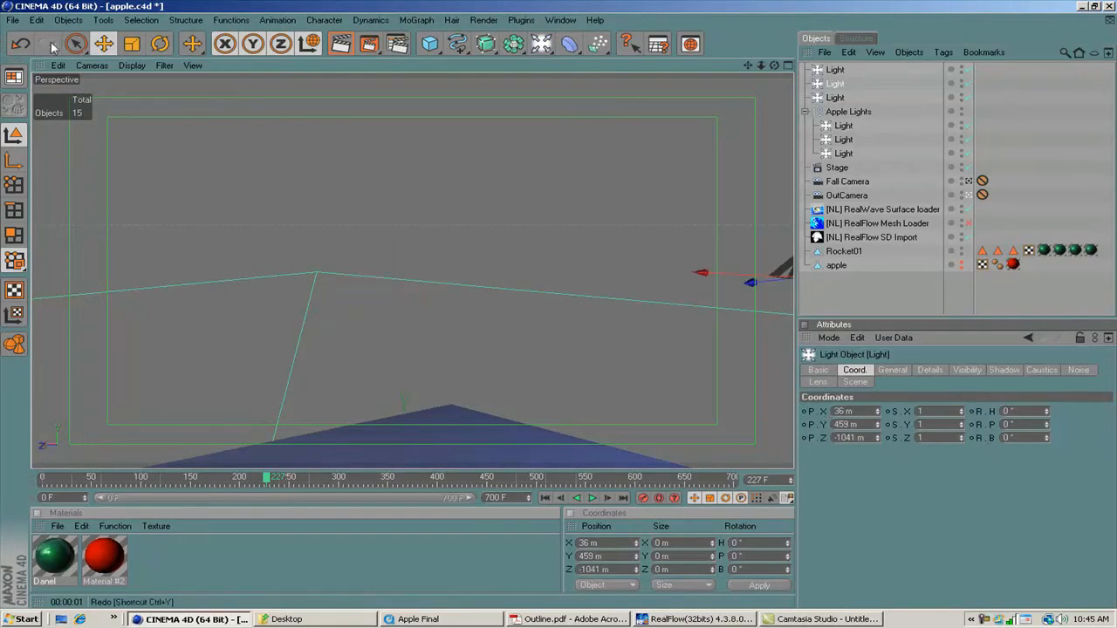
click(15, 20)
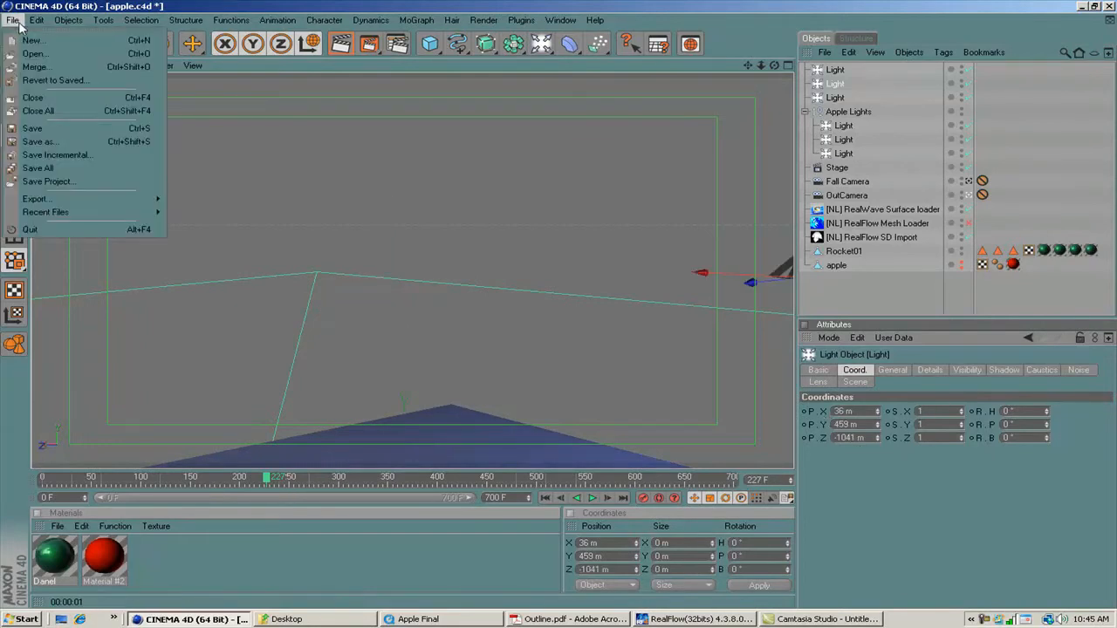
click(58, 128)
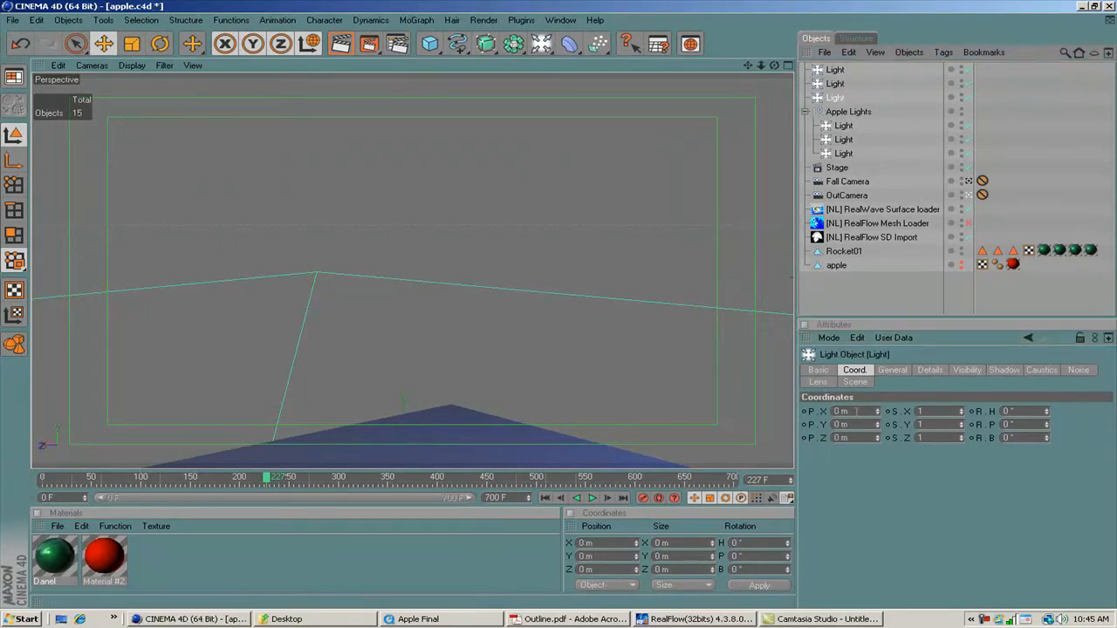
Step: Set the third blue light's position to X 602 m, Y 462 m and Z -43 m
click(856, 411)
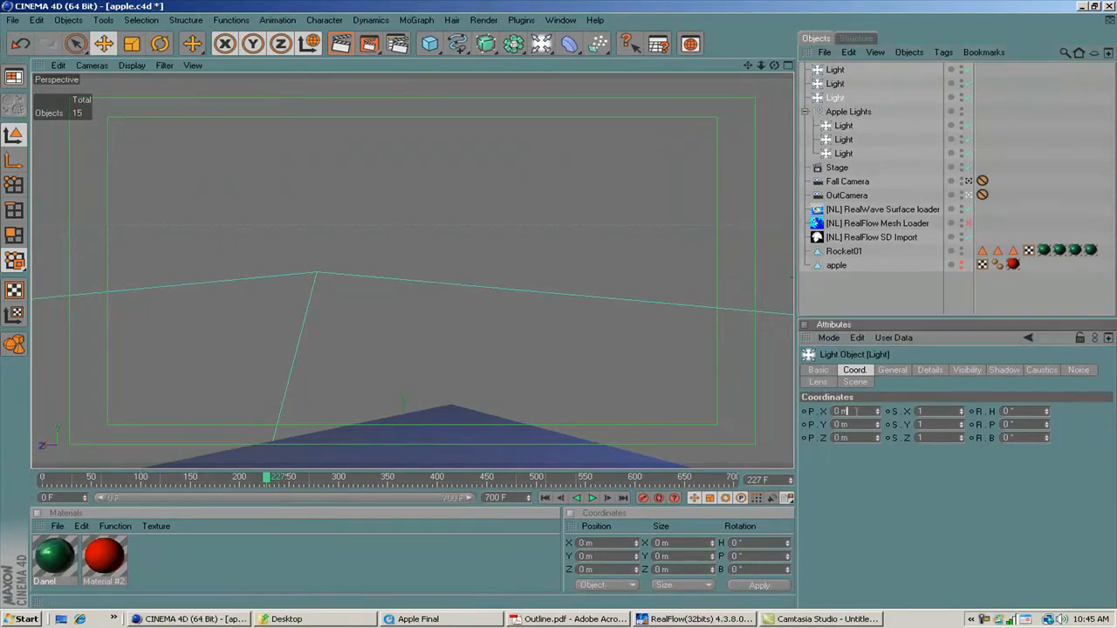
text(603)
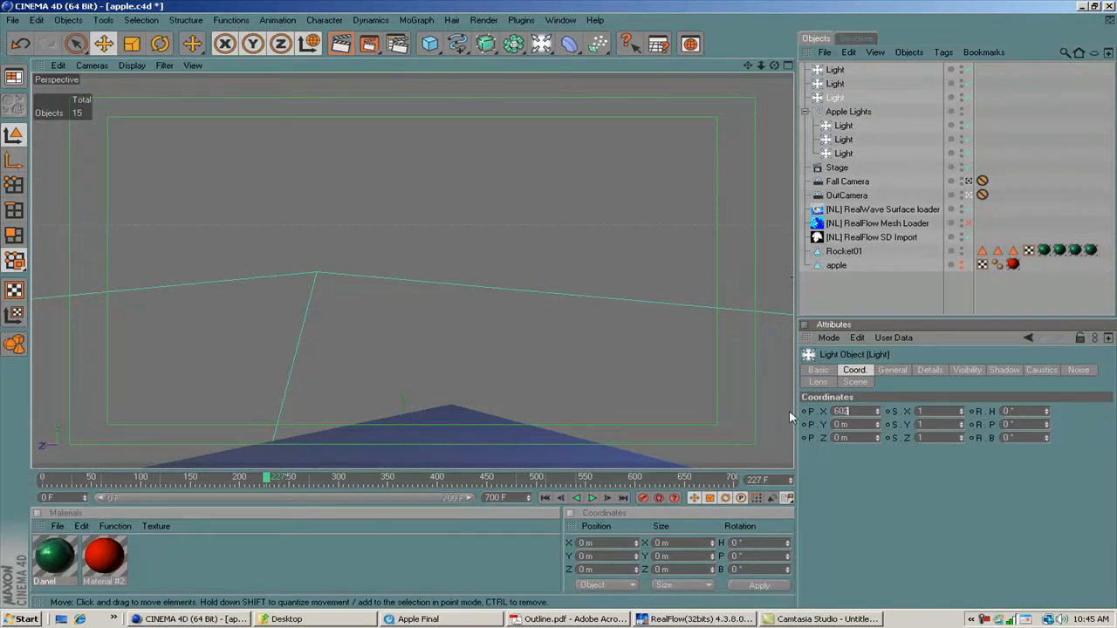
key(Tab)
text(463)
key(Tab)
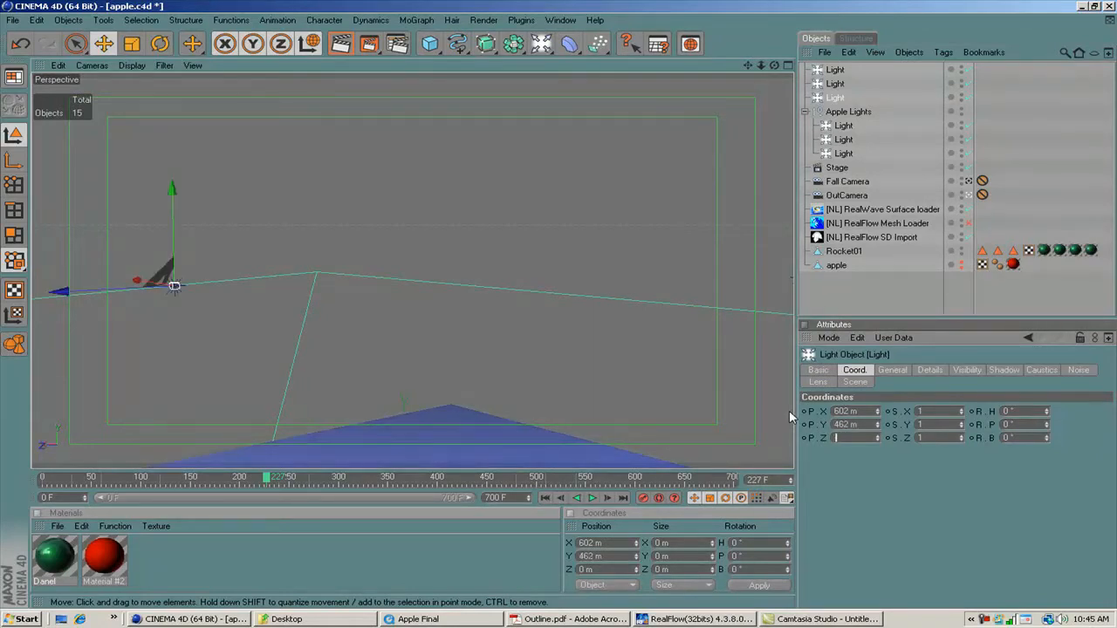
text(-45)
key(Return)
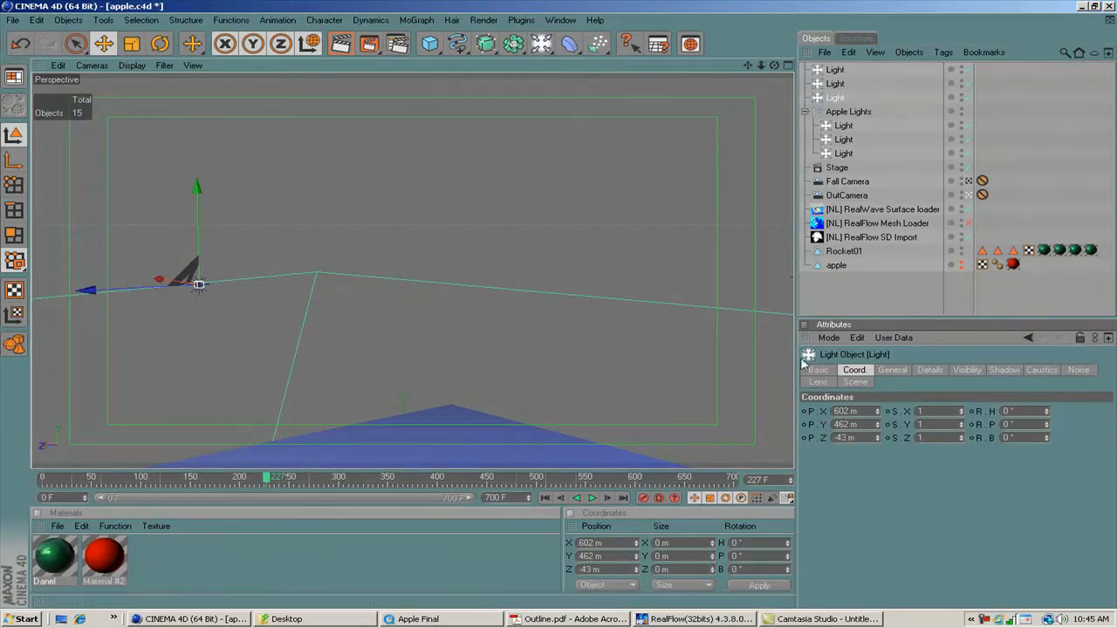
Step: Group the three blue lights under a null object and name the group Realwave Lights
click(835, 72)
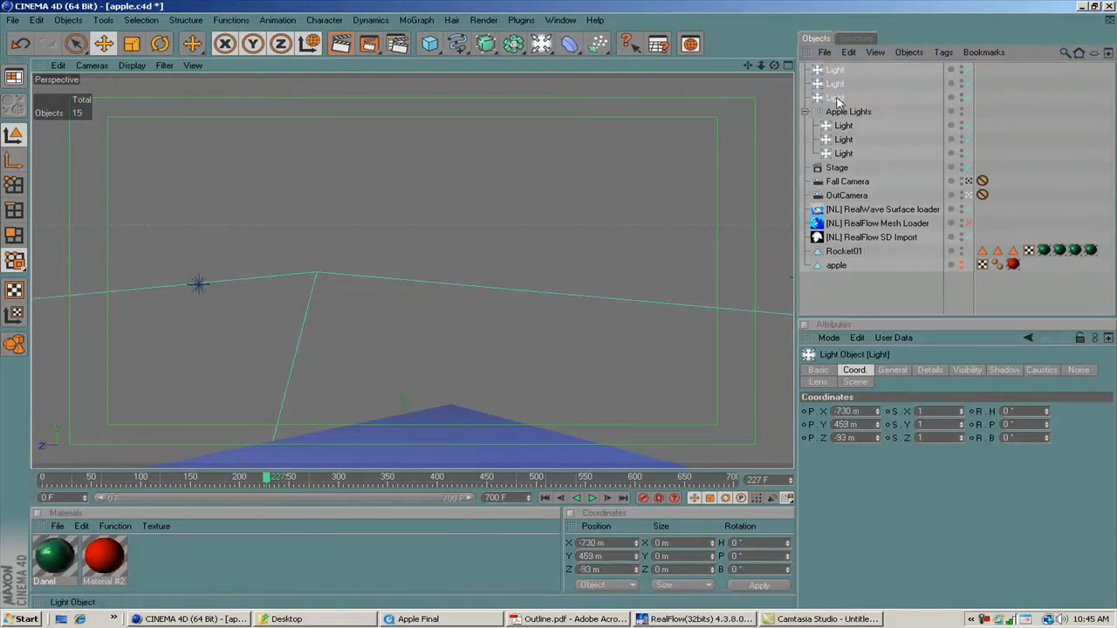
shift+click(836, 98)
key(alt+g)
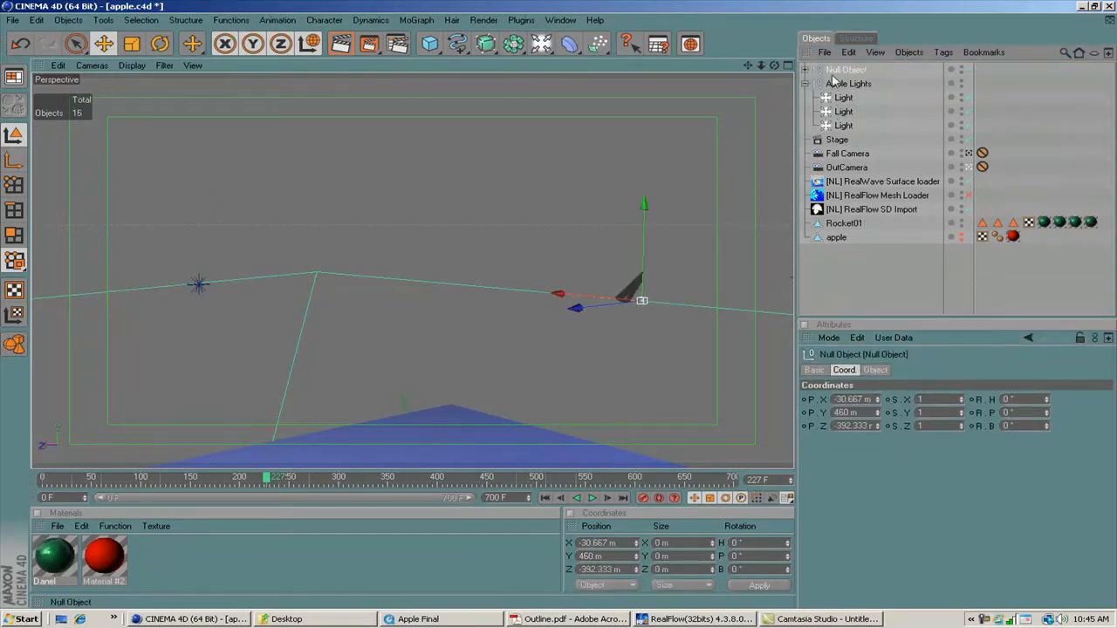
text(Re)
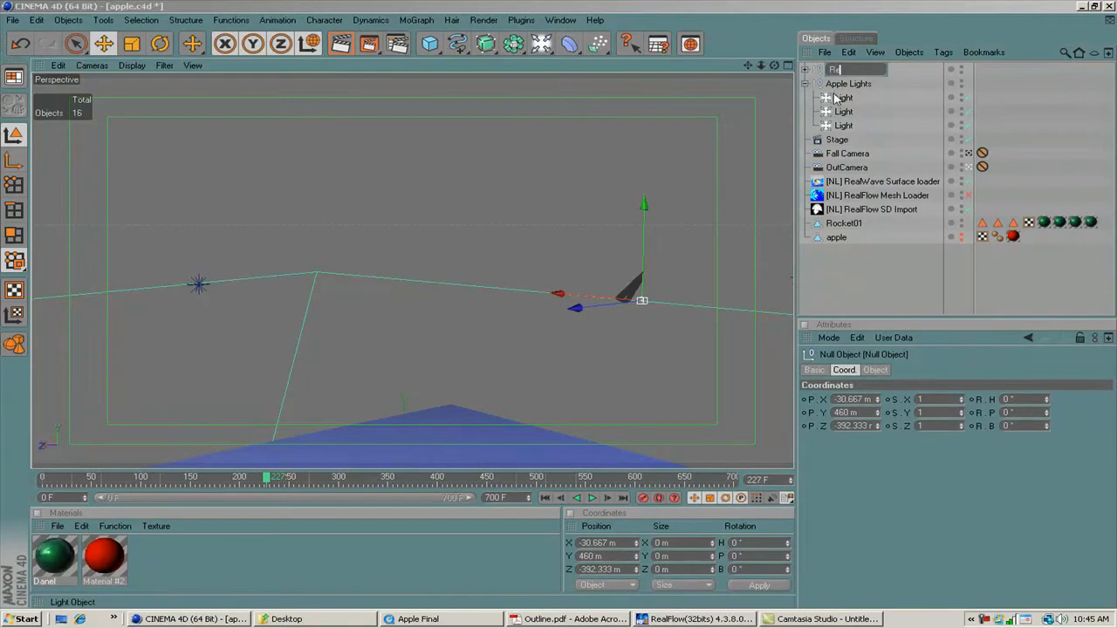
text(alwave)
text( Lights)
key(Return)
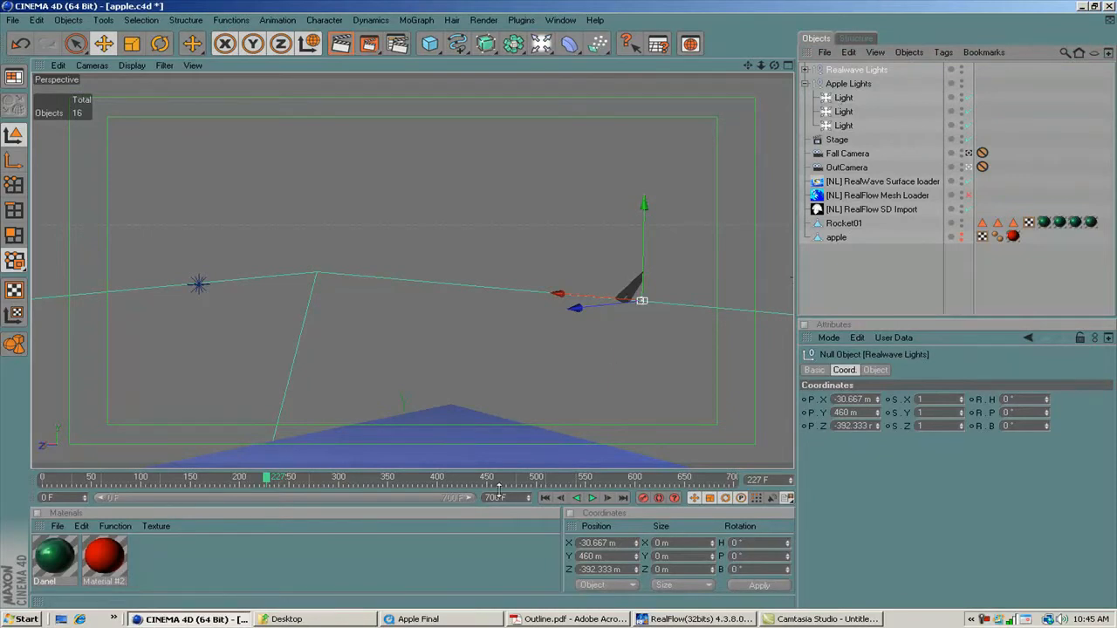
Step: Render the active view at frame 597 to check the blue lighting on the RealWave surface
click(634, 478)
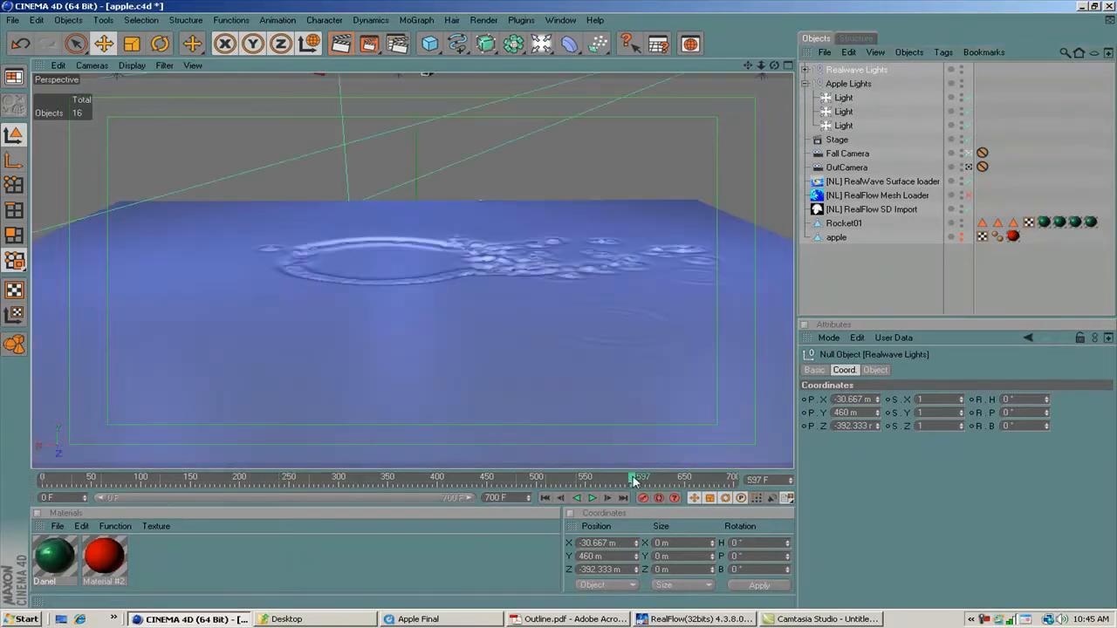
click(343, 44)
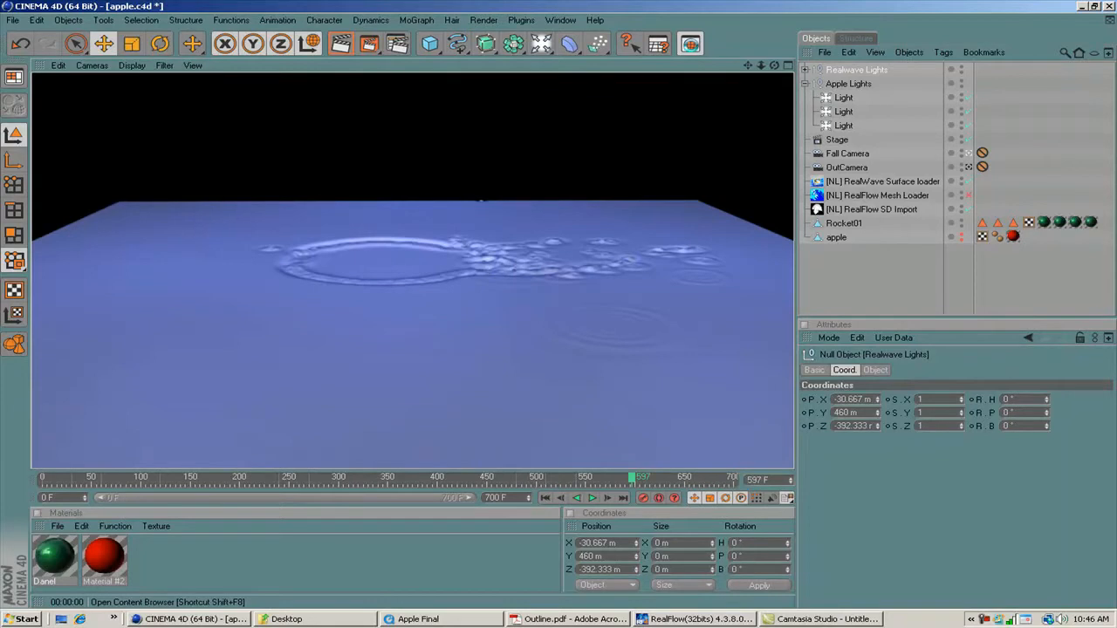
Step: Load the water material from the Materials folder of the user.lib4d presets into the scene
click(690, 43)
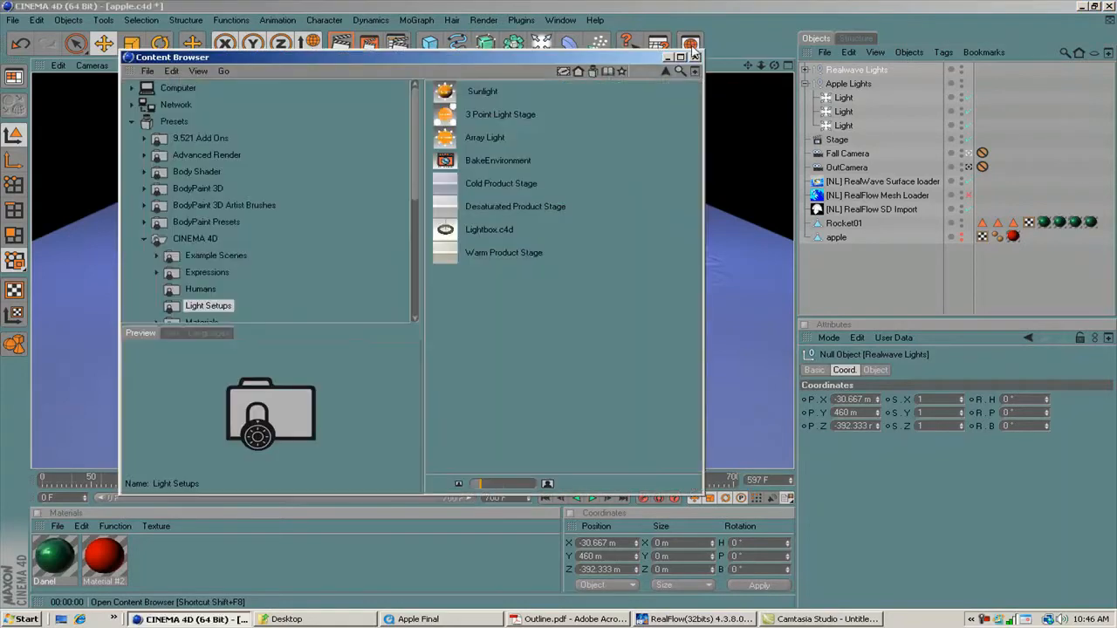
click(207, 255)
scroll(208, 257, down, 3)
scroll(207, 256, down, 3)
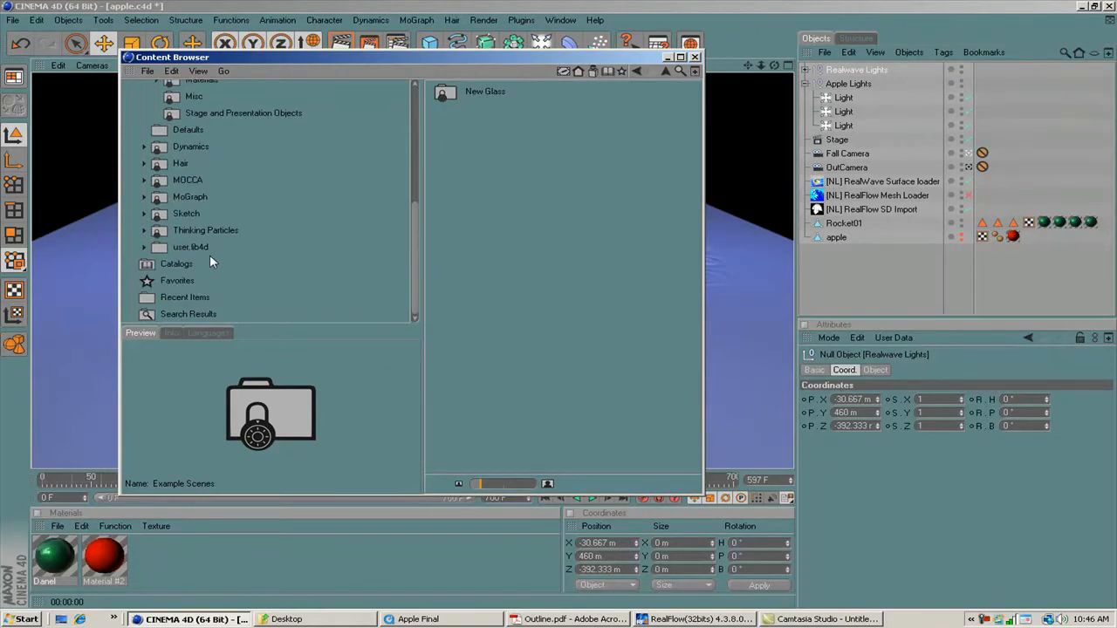
scroll(209, 258, up, 3)
scroll(207, 220, up, 3)
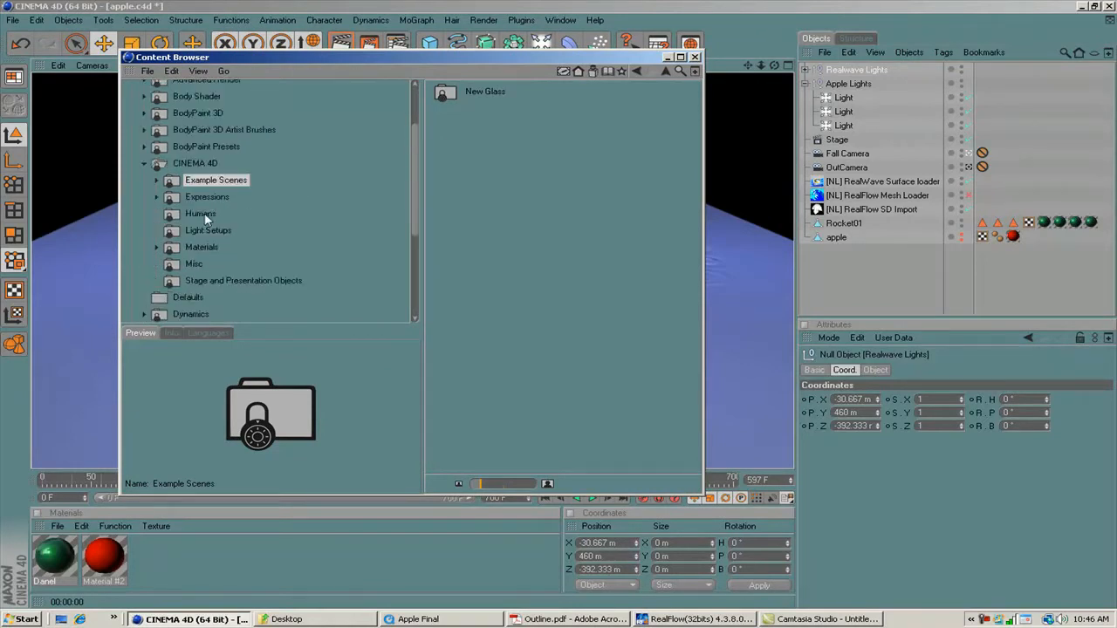
scroll(207, 220, up, 3)
scroll(206, 220, down, 6)
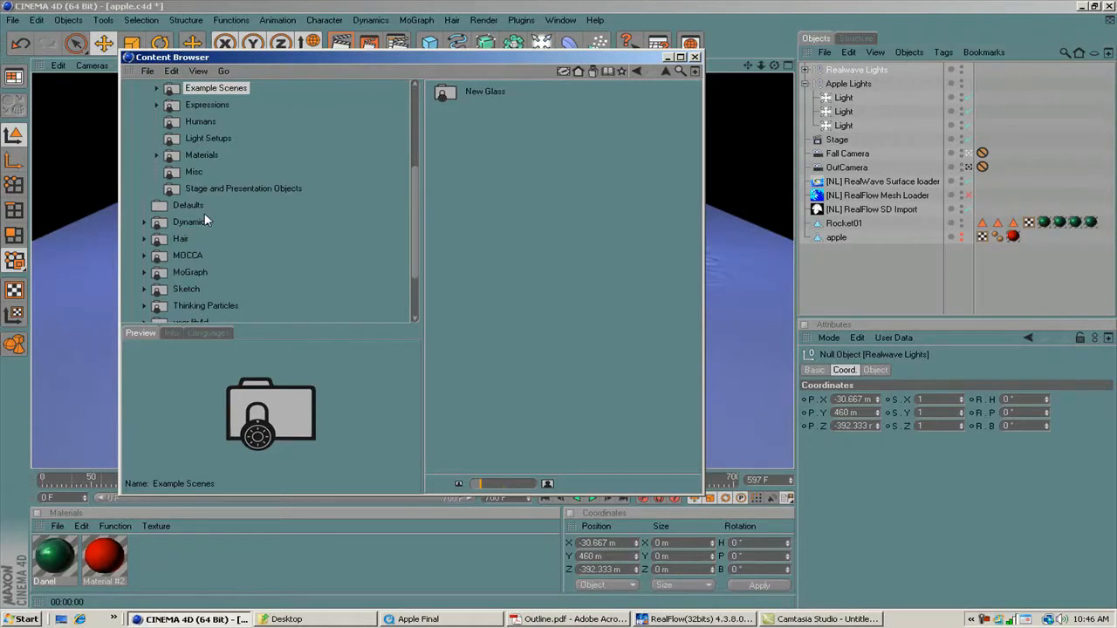
scroll(204, 220, down, 3)
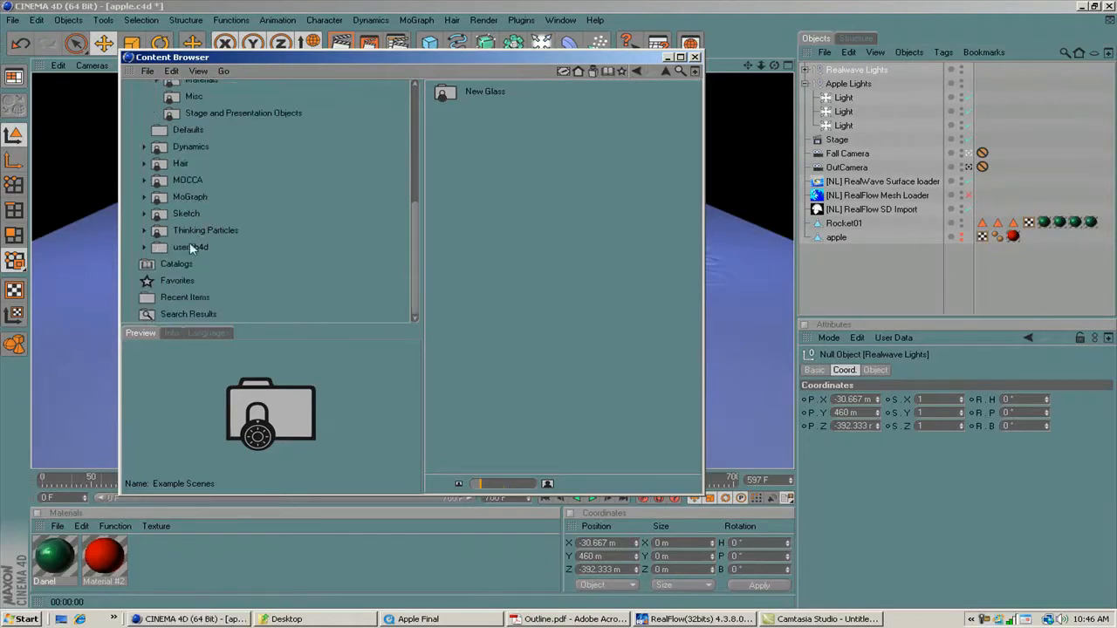
double_click(164, 249)
double_click(443, 92)
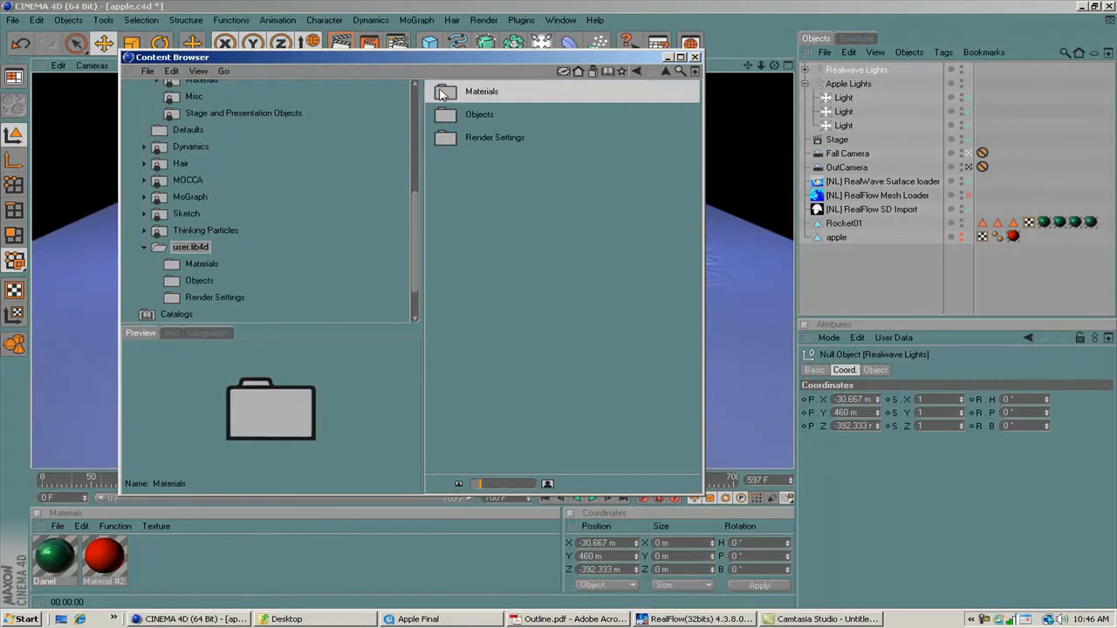
double_click(446, 277)
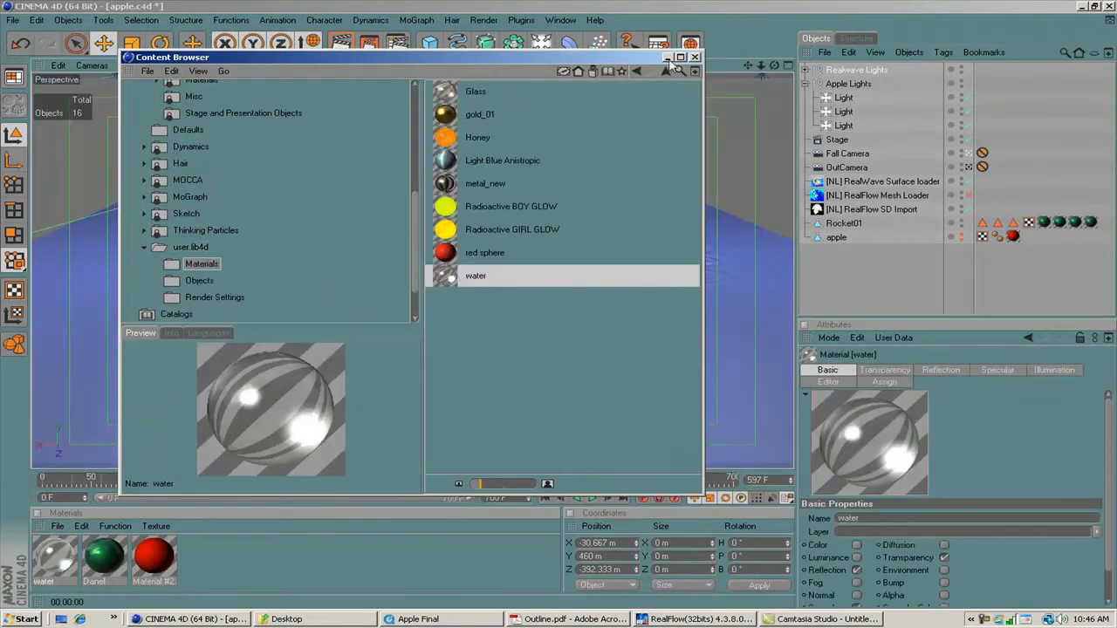
Step: Apply the water material to the RealWave Surface loader and test-render the view
click(667, 57)
drag(48, 566, 890, 186)
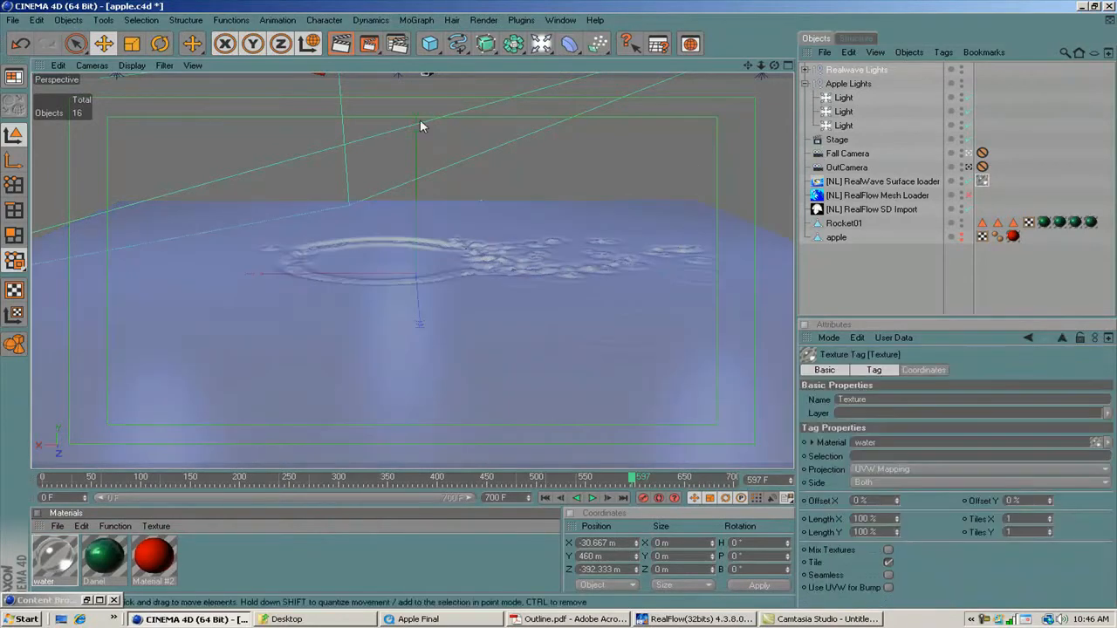
click(340, 45)
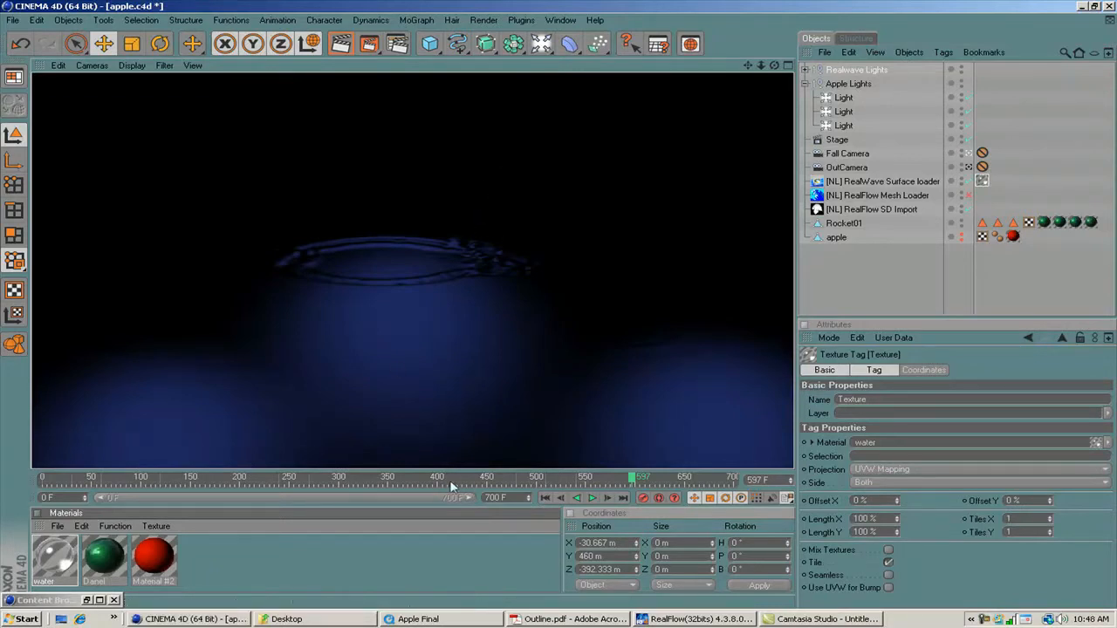
Step: Add an omni light at frame 0 and set its color to red with R 255, G 8 and B 8
click(46, 480)
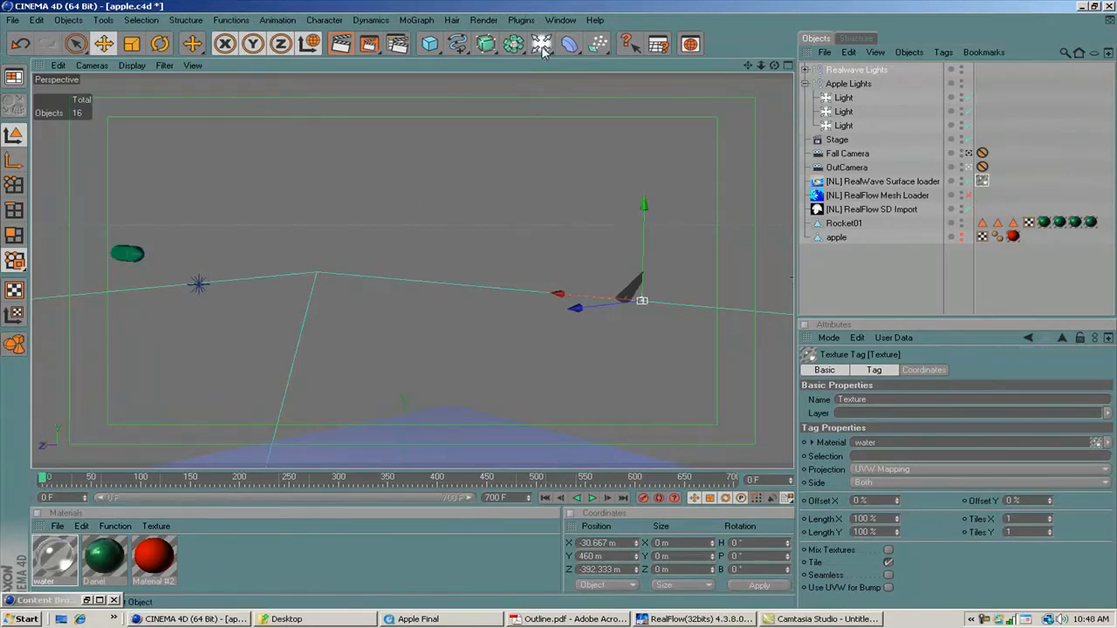
click(542, 46)
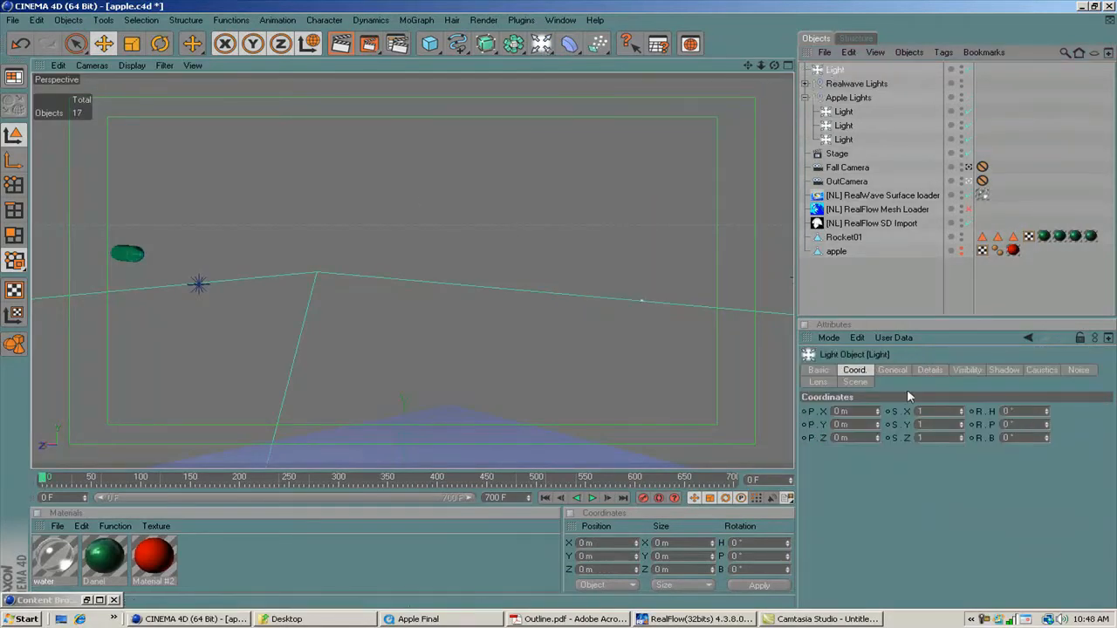
click(888, 371)
click(865, 415)
drag(859, 414, 860, 387)
click(833, 478)
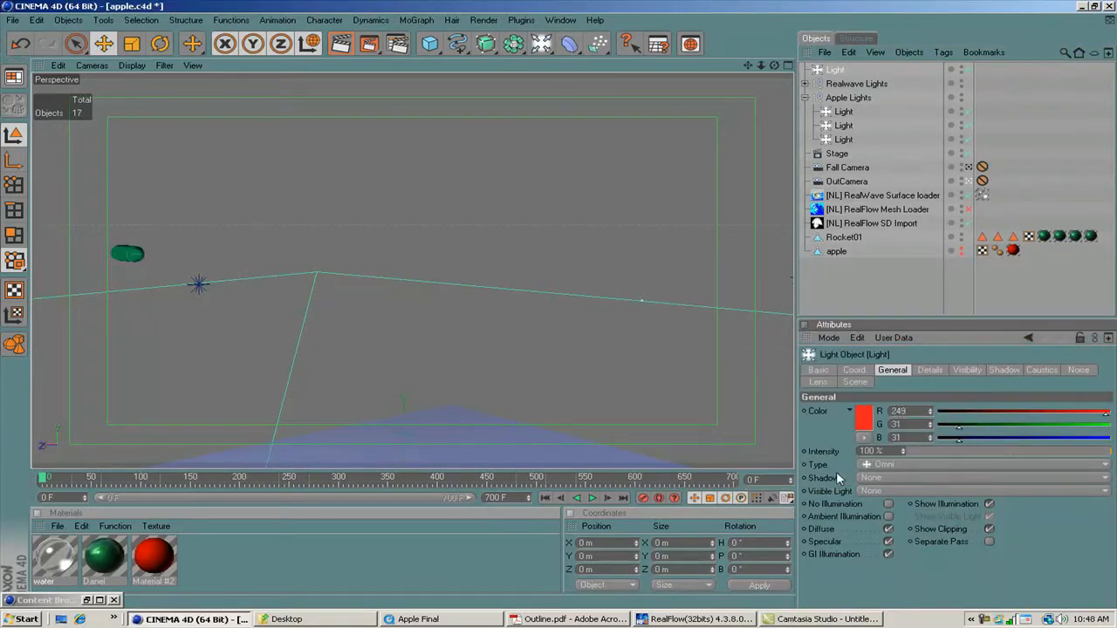
click(865, 415)
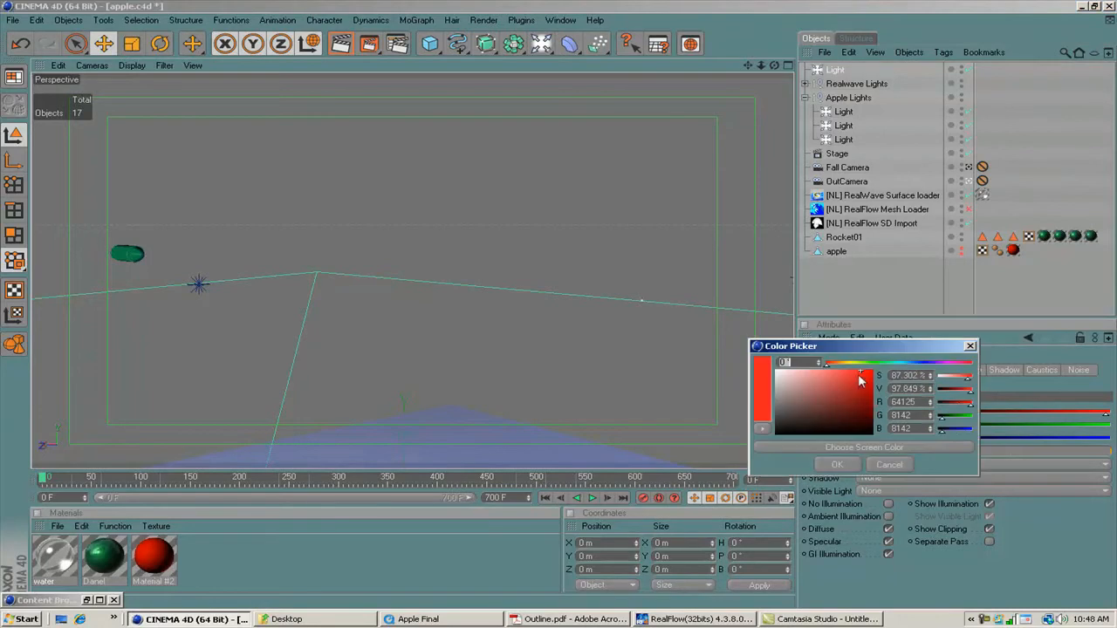
drag(862, 388, 870, 373)
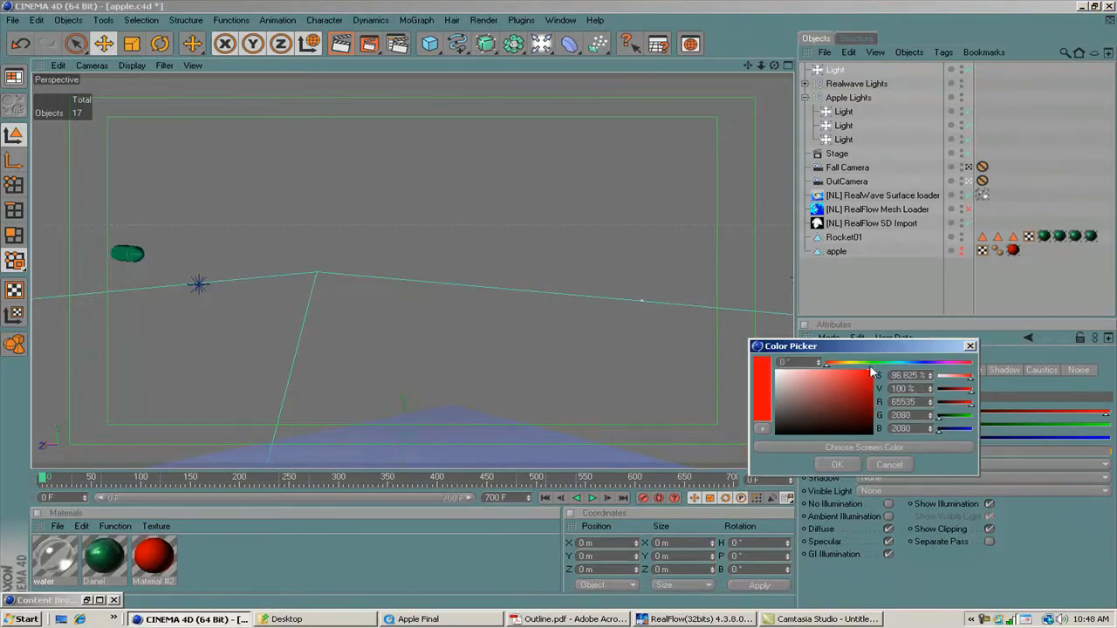
click(850, 462)
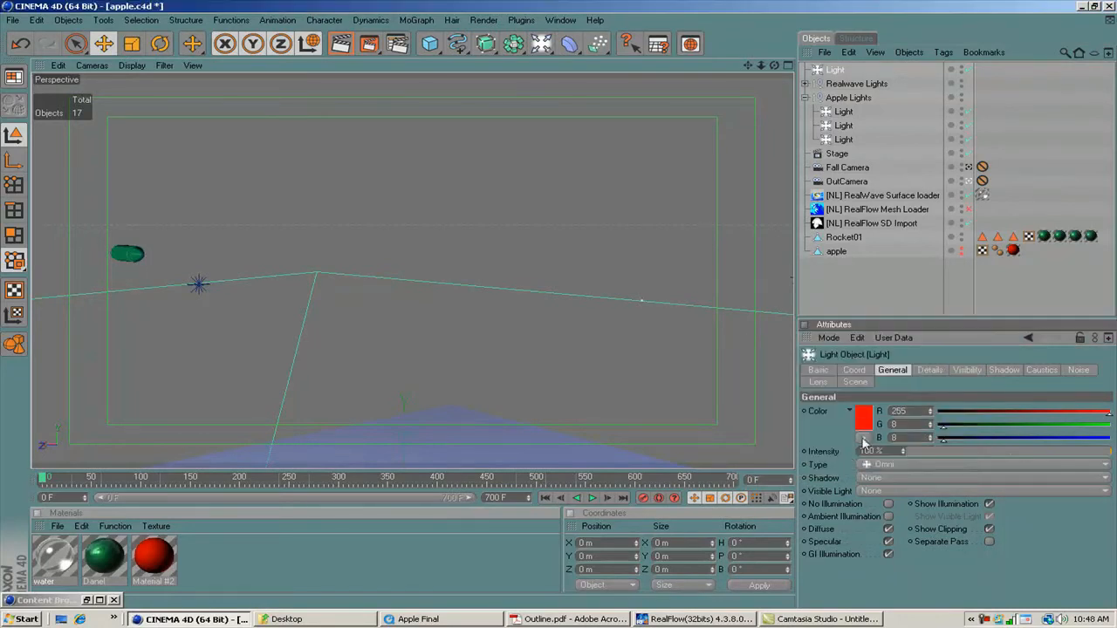
Step: Set the red light's position to X 72 m, Y 498 m and Z -151 m
click(822, 71)
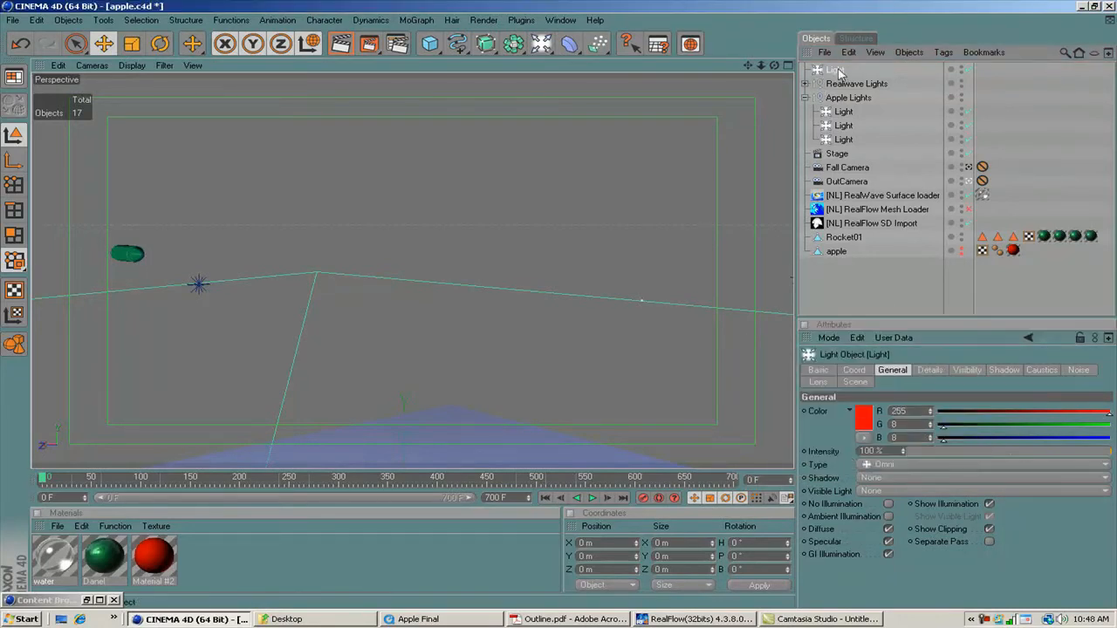
click(860, 372)
double_click(853, 411)
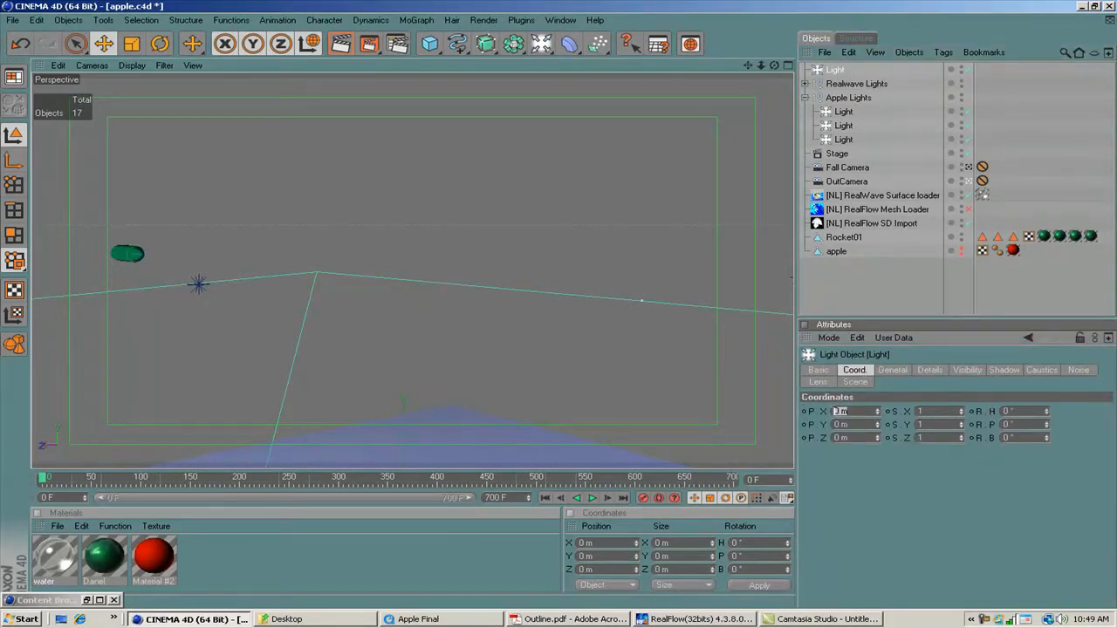
text(72)
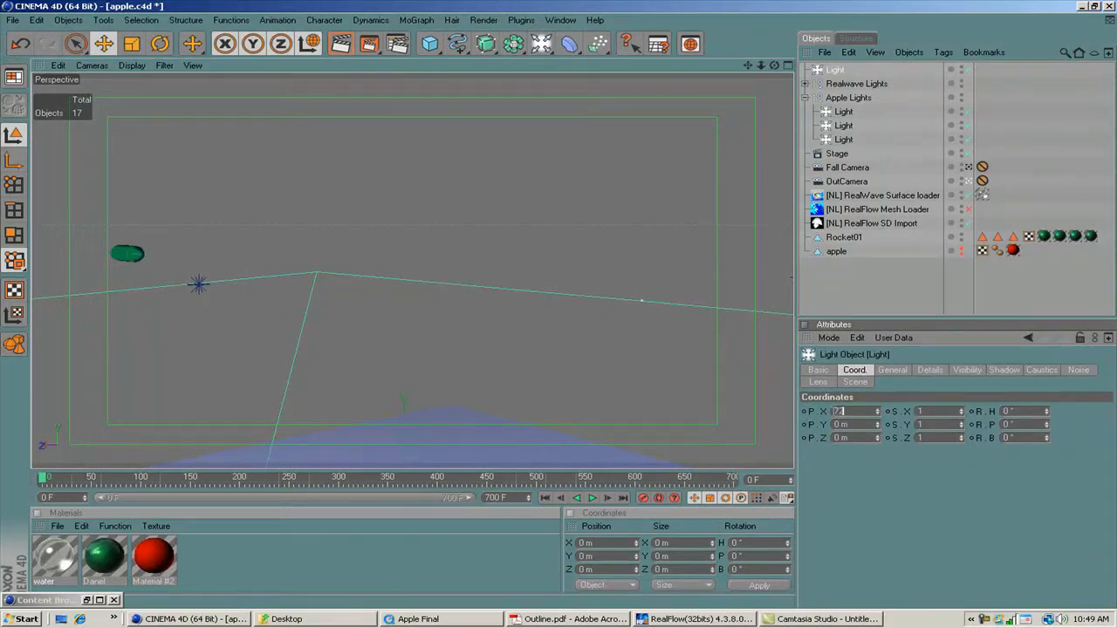
key(Tab)
text(0)
key(Tab)
key(BackSpace)
text(-)
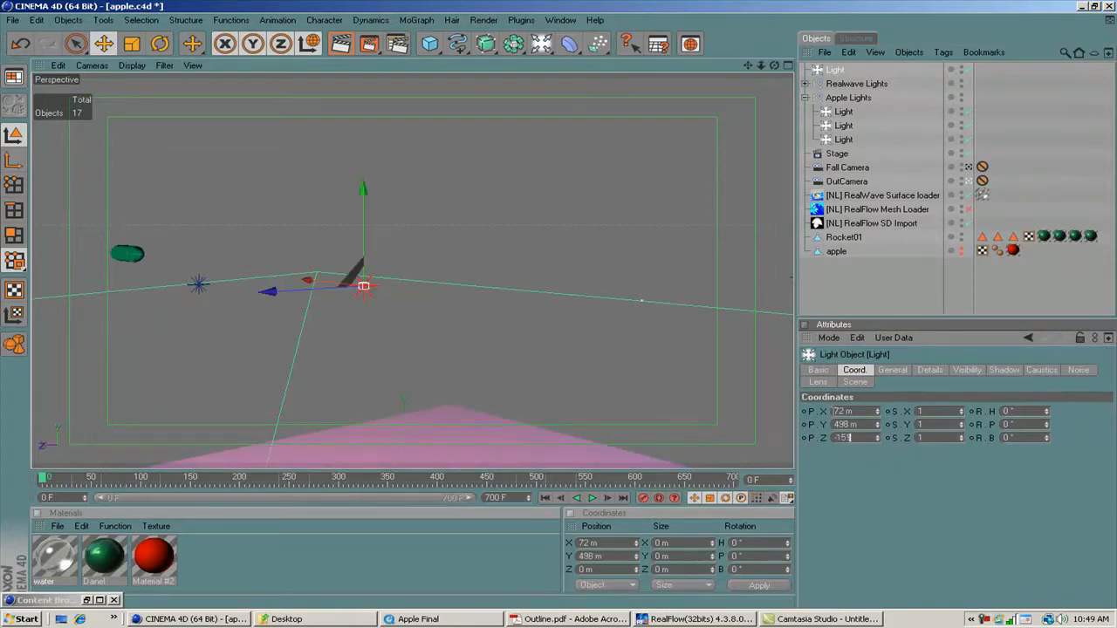
text(151)
key(Return)
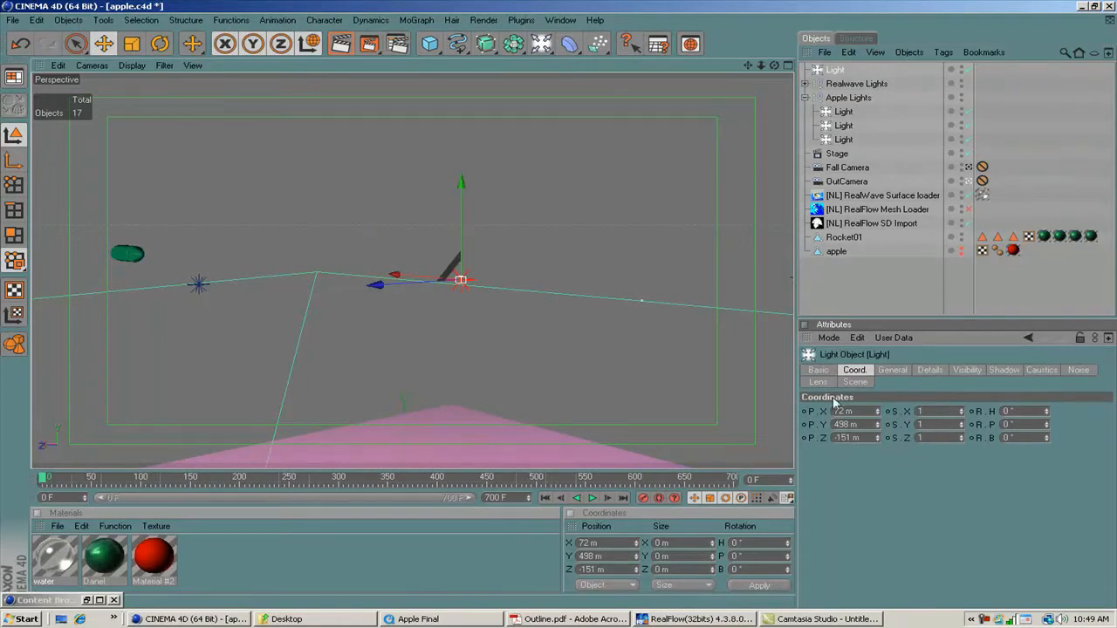
Step: Enable the RealFlow Mesh Loader, apply the water material to it and test-render the apple at frame 0
click(967, 212)
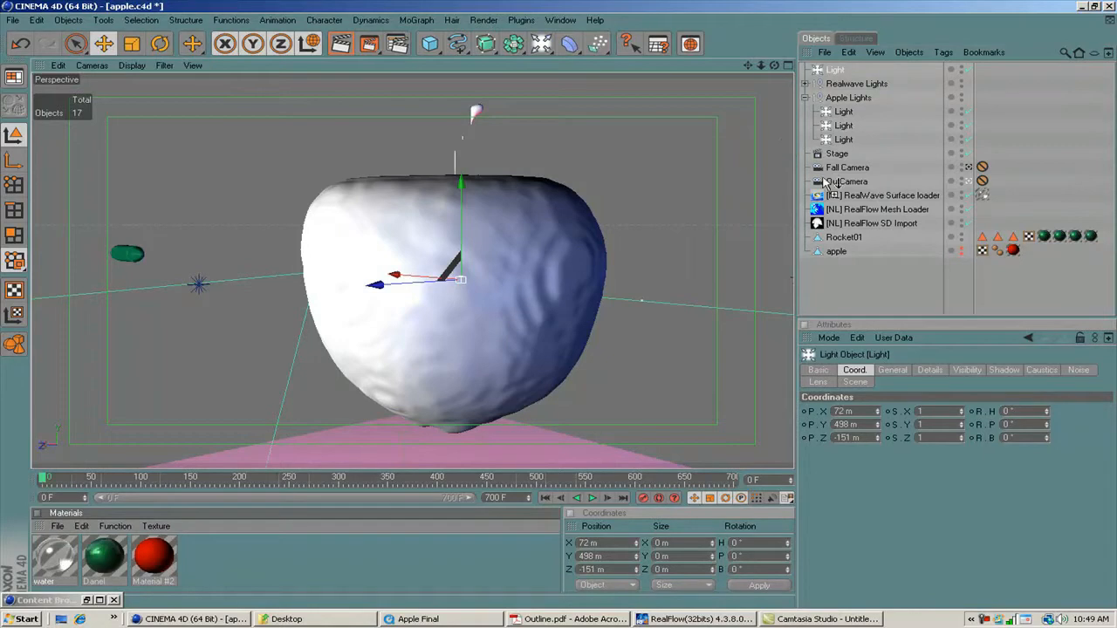
drag(860, 211, 864, 211)
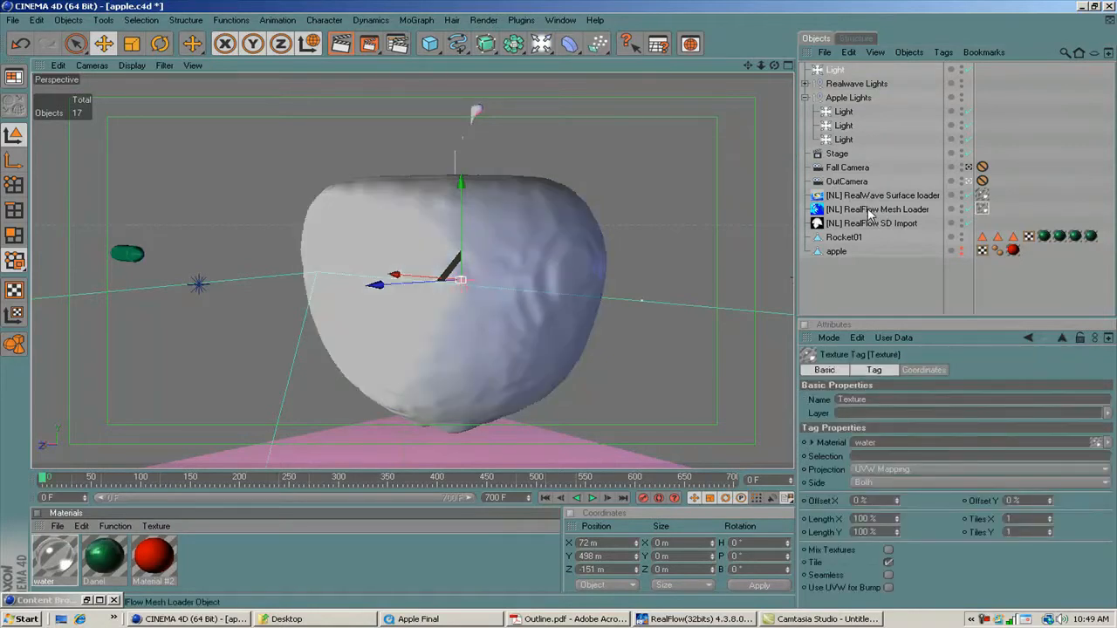
click(342, 43)
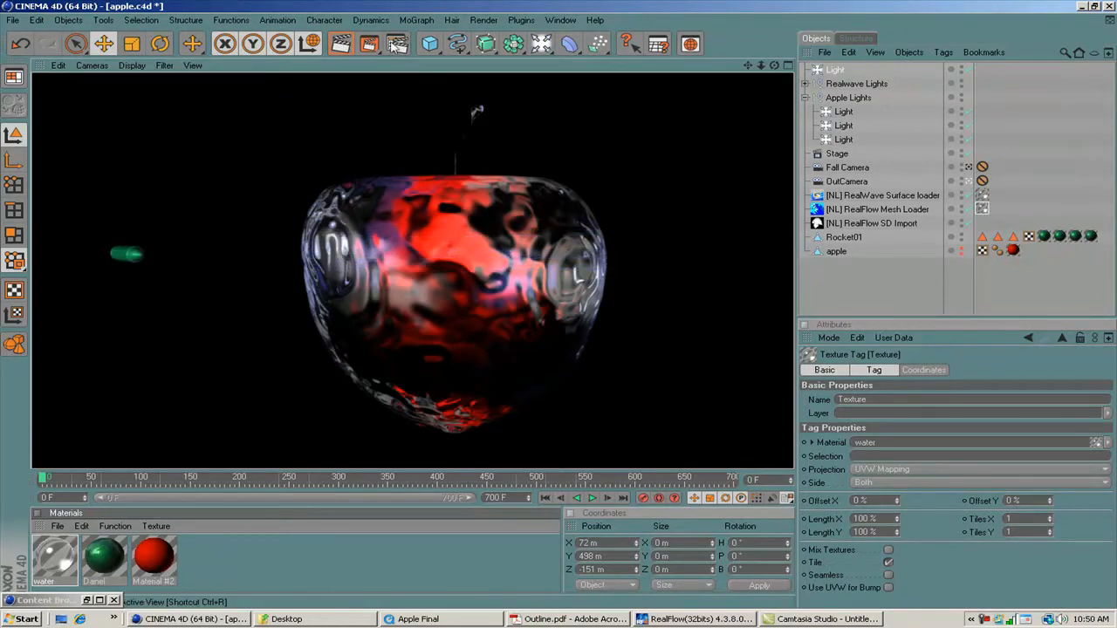
Step: Disable the RealFlow Mesh Loader and keyframe the red light's Y position at frame 400
click(969, 210)
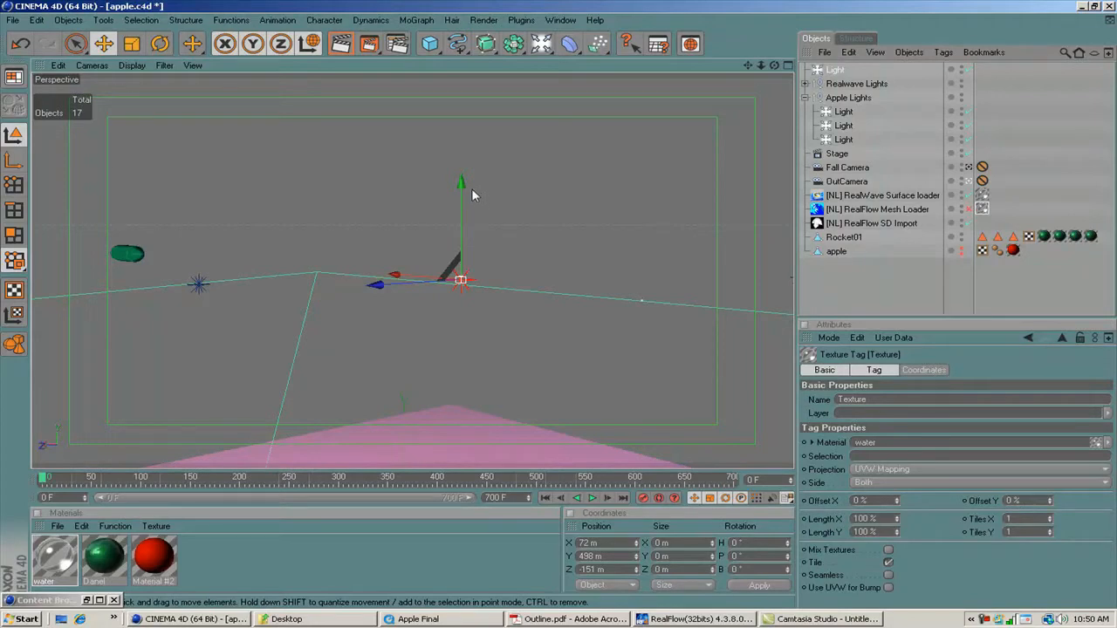
click(436, 479)
drag(438, 476, 438, 475)
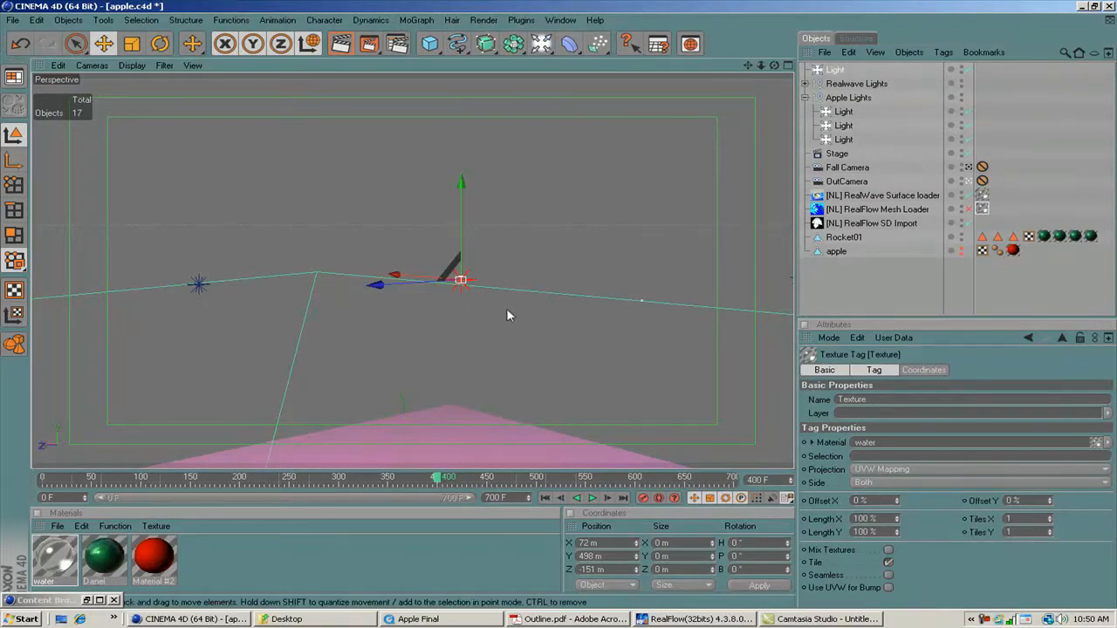
click(837, 70)
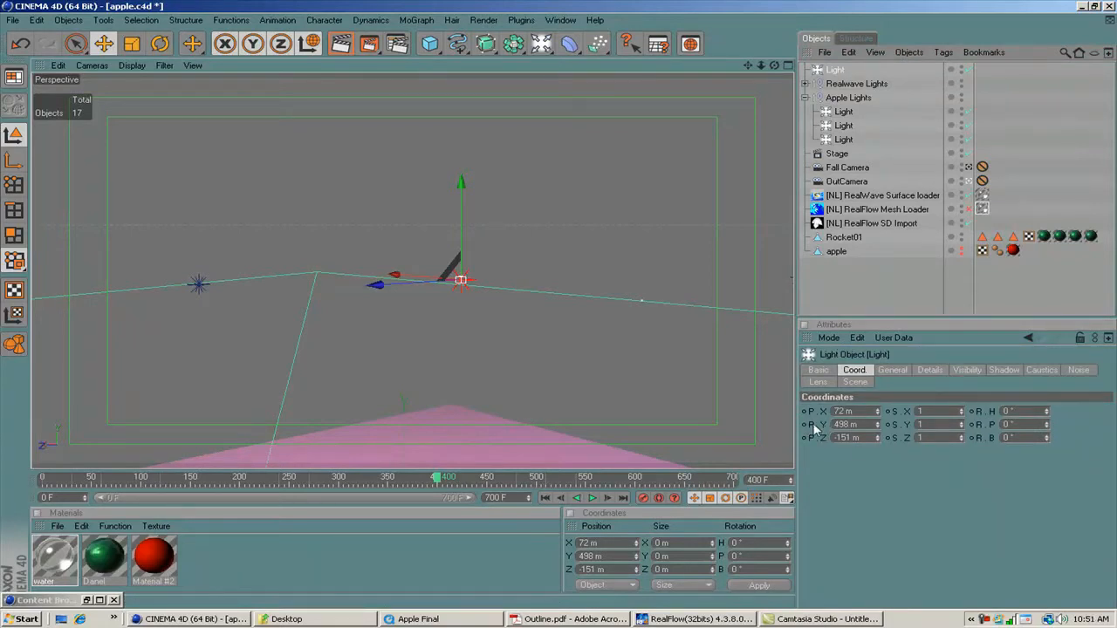
click(806, 427)
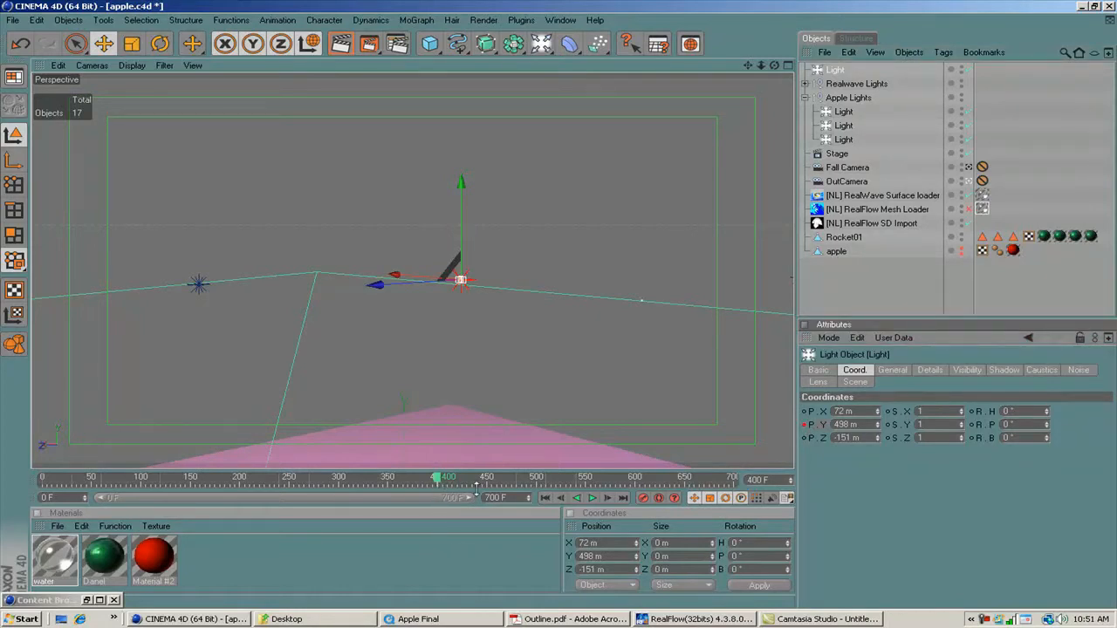
Step: Keyframe the red light's Y position at 8 m on frame 548
double_click(756, 480)
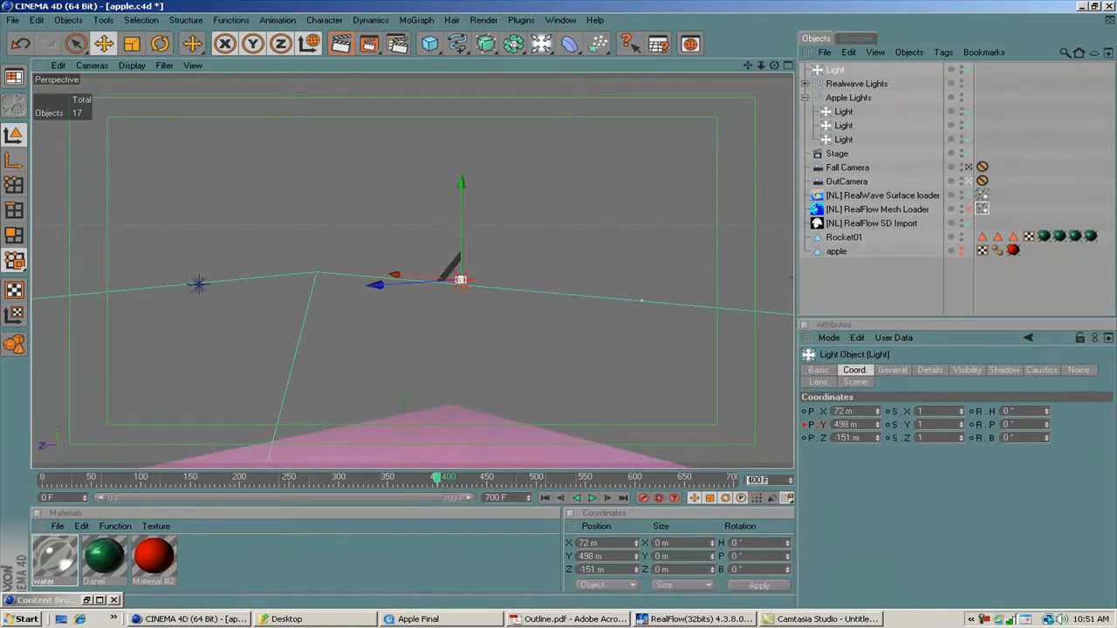
text(548)
key(Return)
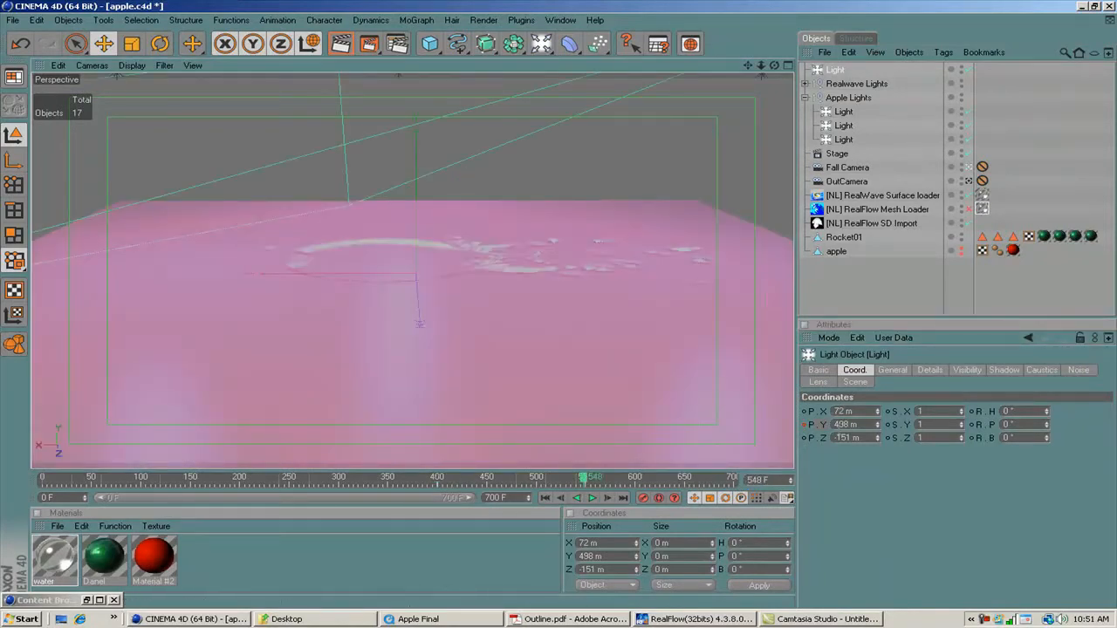
double_click(869, 425)
text(8)
key(Return)
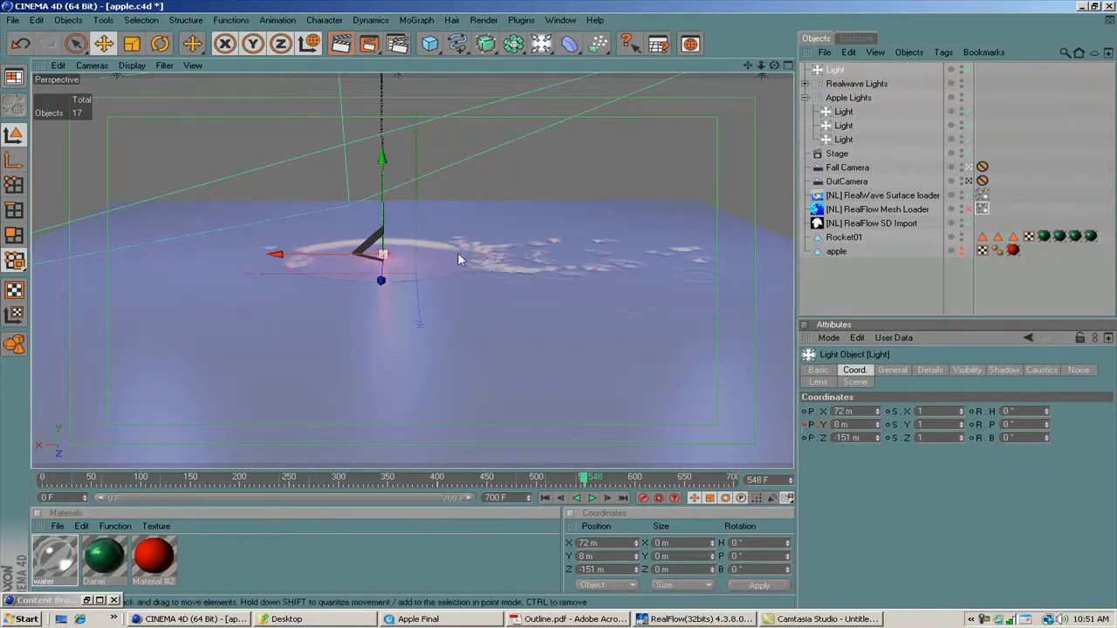
Step: Enable the RealFlow Mesh Loader and check the red light's fall with the apple at frames 463 and 416
drag(583, 479, 500, 478)
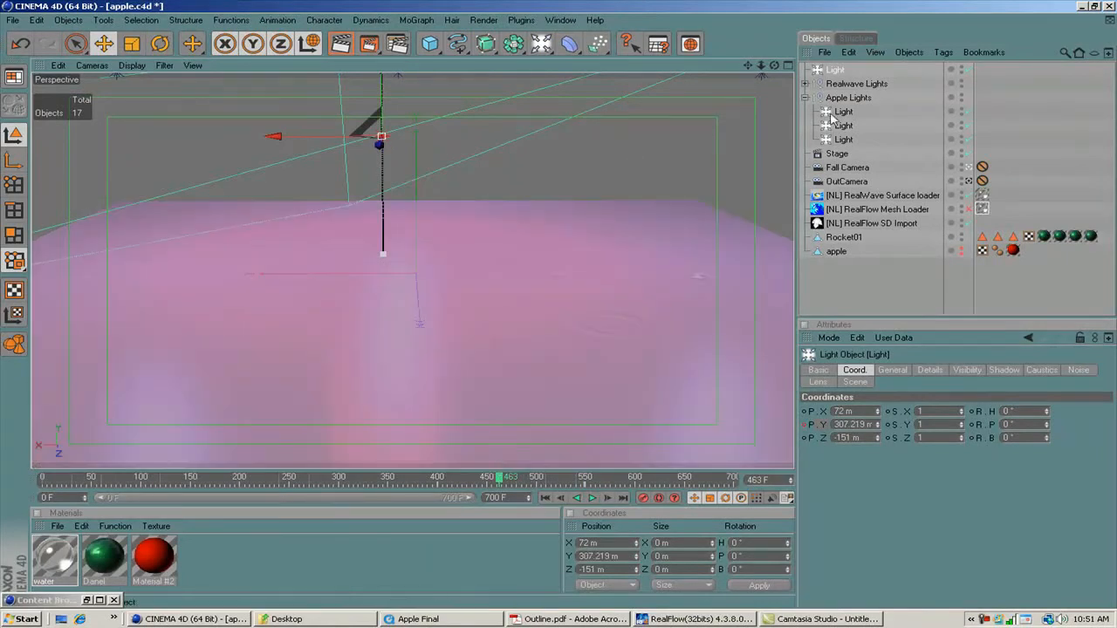
click(969, 210)
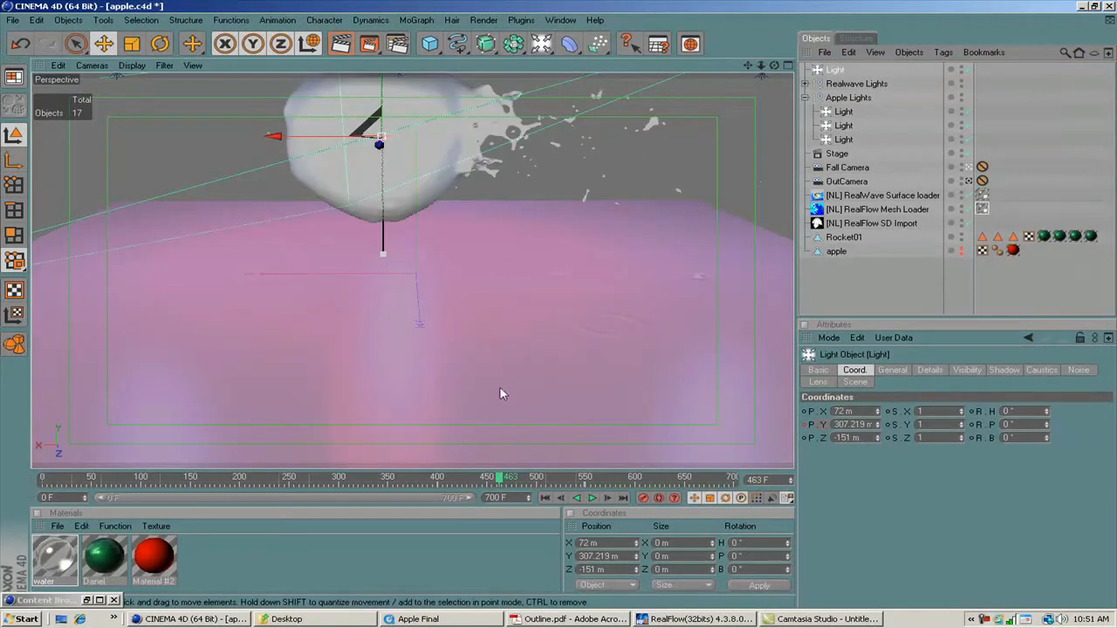
click(454, 479)
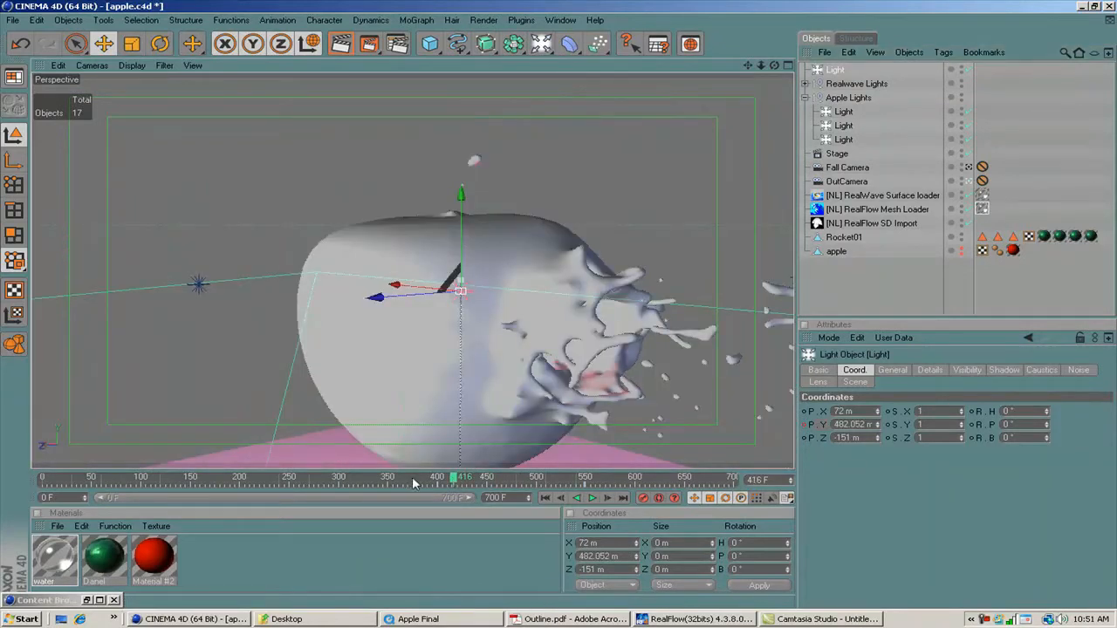
Step: Test-render the apple splash and water surface at frame 518
click(509, 480)
click(555, 479)
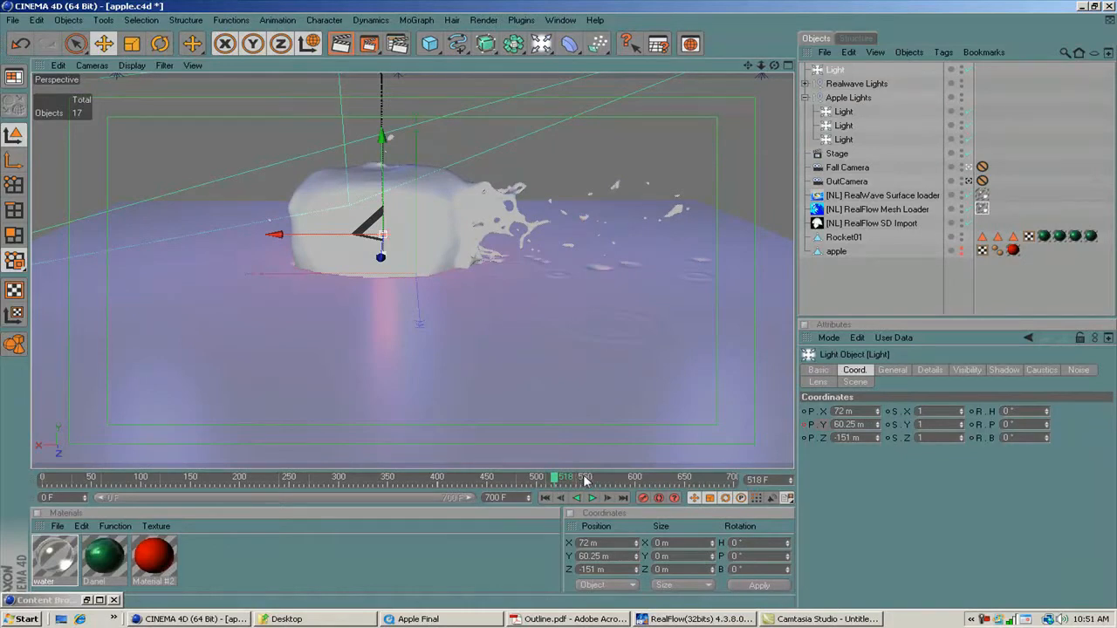
click(346, 46)
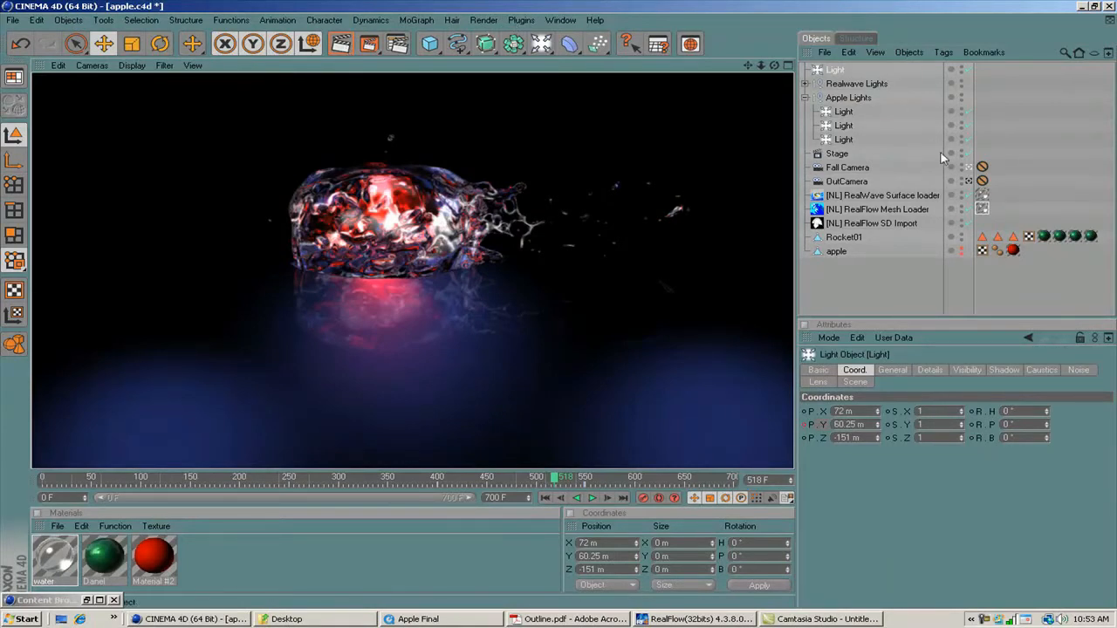
Step: Disable the RealFlow Mesh Loader and keyframe the red light's intensity at 100% on frame 555
click(970, 210)
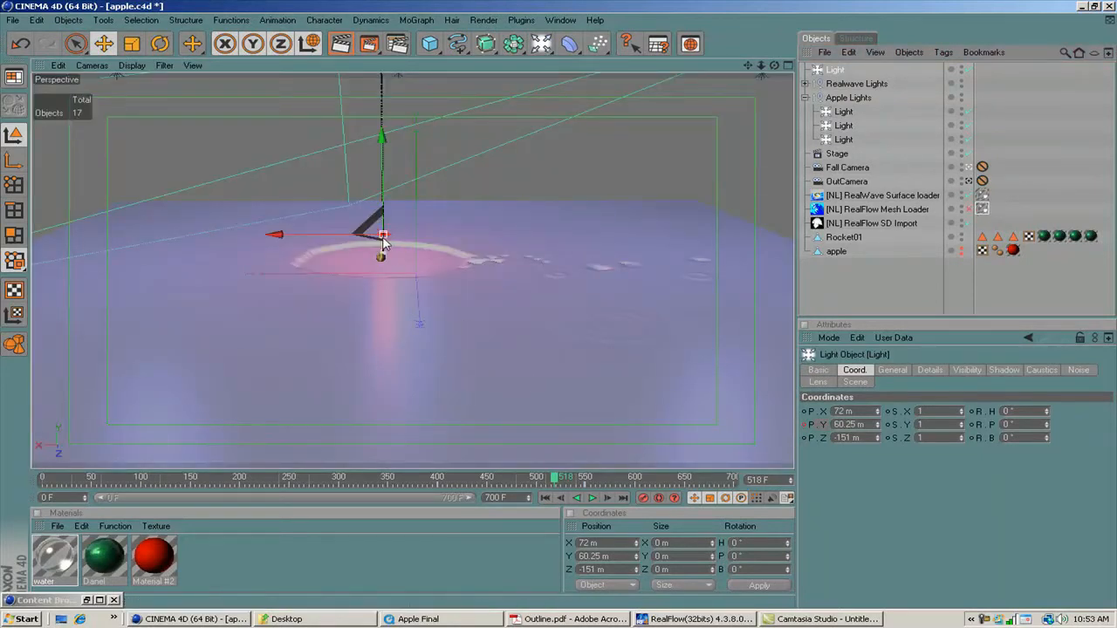
drag(547, 482, 594, 476)
drag(778, 479, 706, 486)
text(555)
key(Return)
click(892, 370)
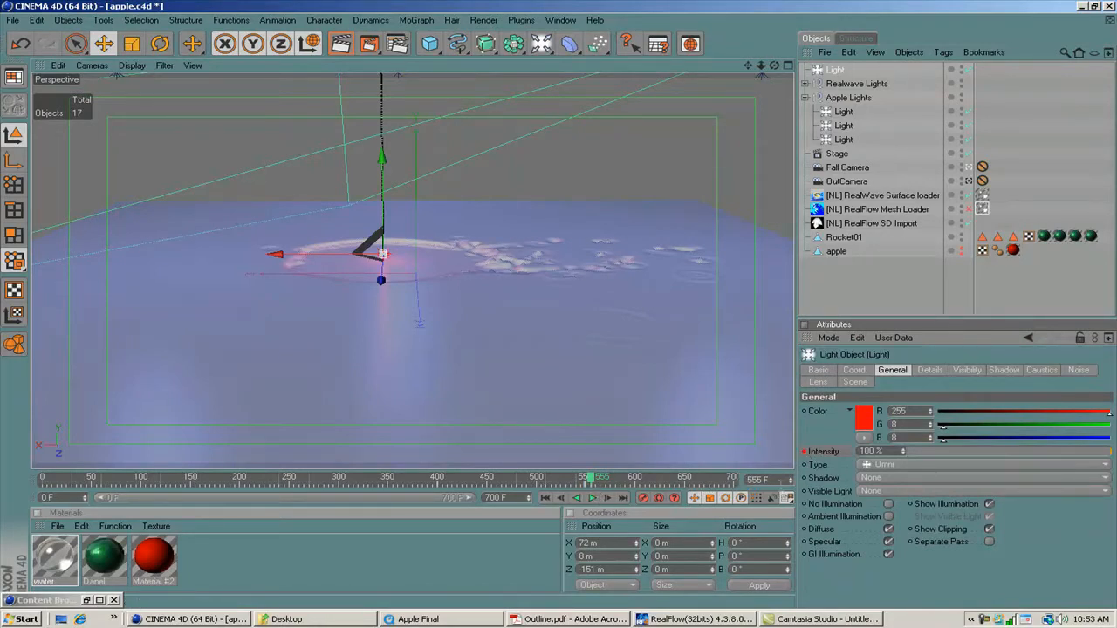
Step: Keyframe the red light's intensity at 0% on frame 560
text(560)
key(Return)
drag(1114, 450, 810, 453)
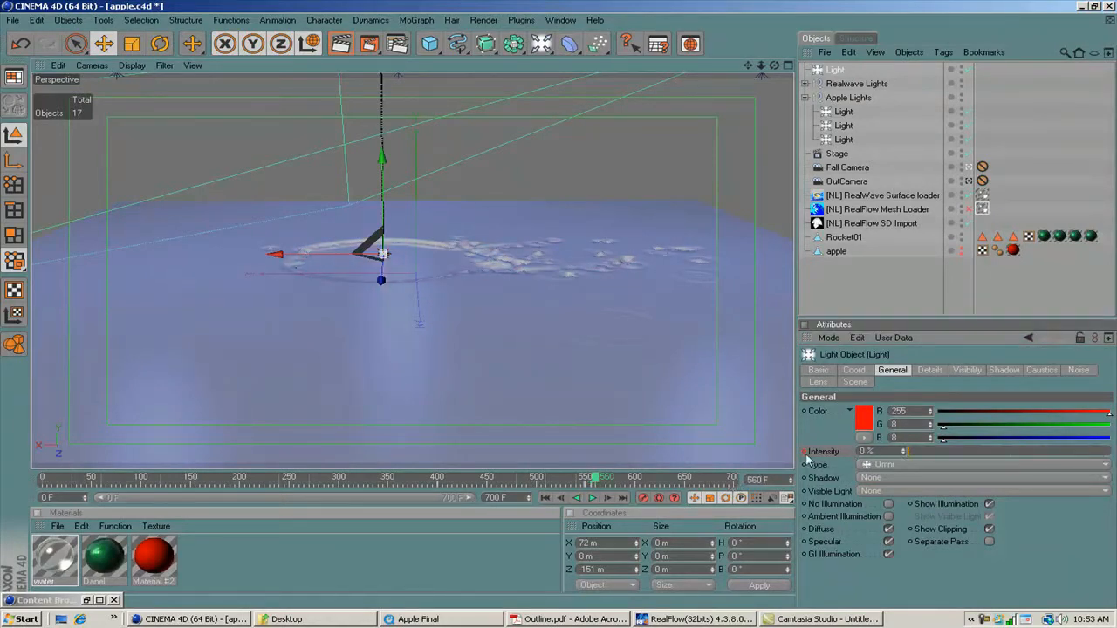
ctrl+click(804, 451)
Step: Check the red light's fade-out over the water between frames 552 and 558
drag(601, 485, 590, 481)
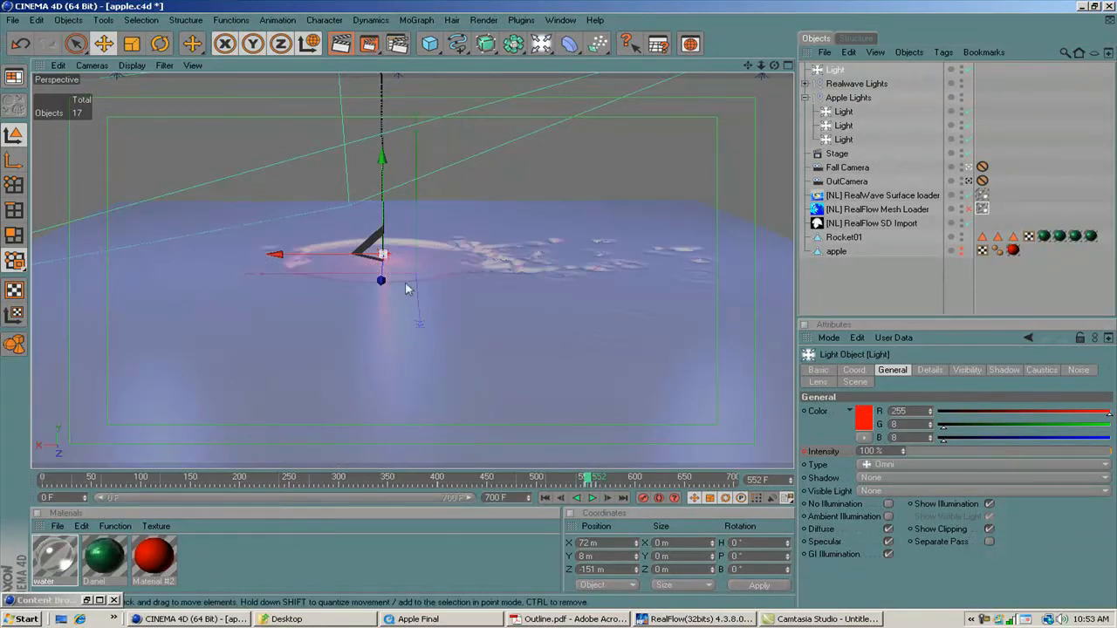
click(590, 479)
drag(591, 479, 594, 479)
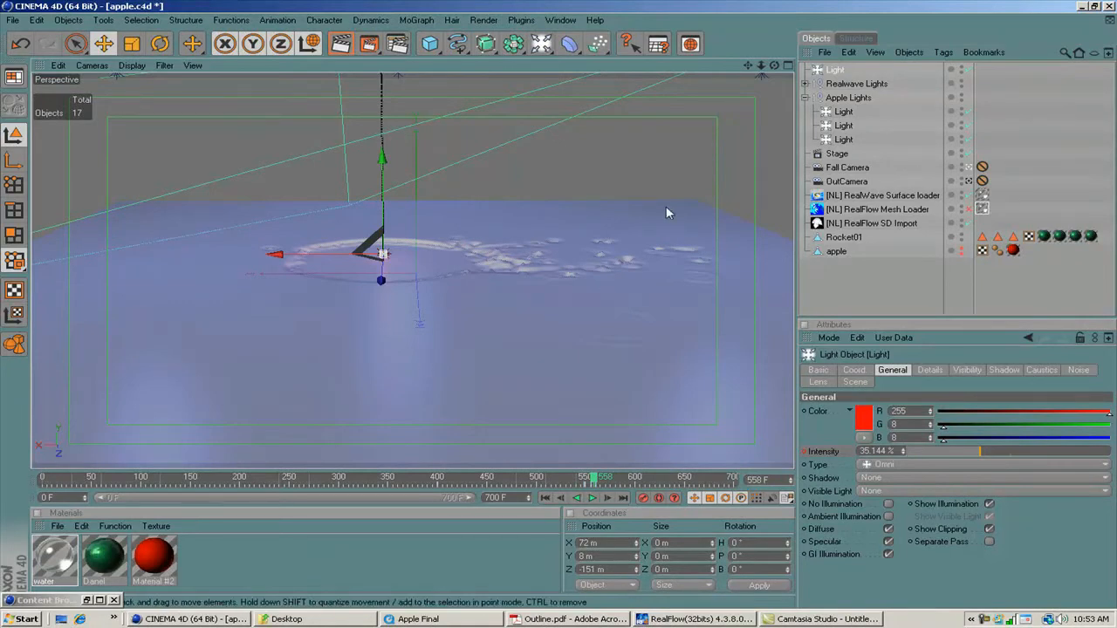
Step: Add a Compositing tag to Rocket01 and copy it to the RealWave Surface loader and the RealFlow Mesh Loader
click(306, 477)
drag(244, 483, 96, 486)
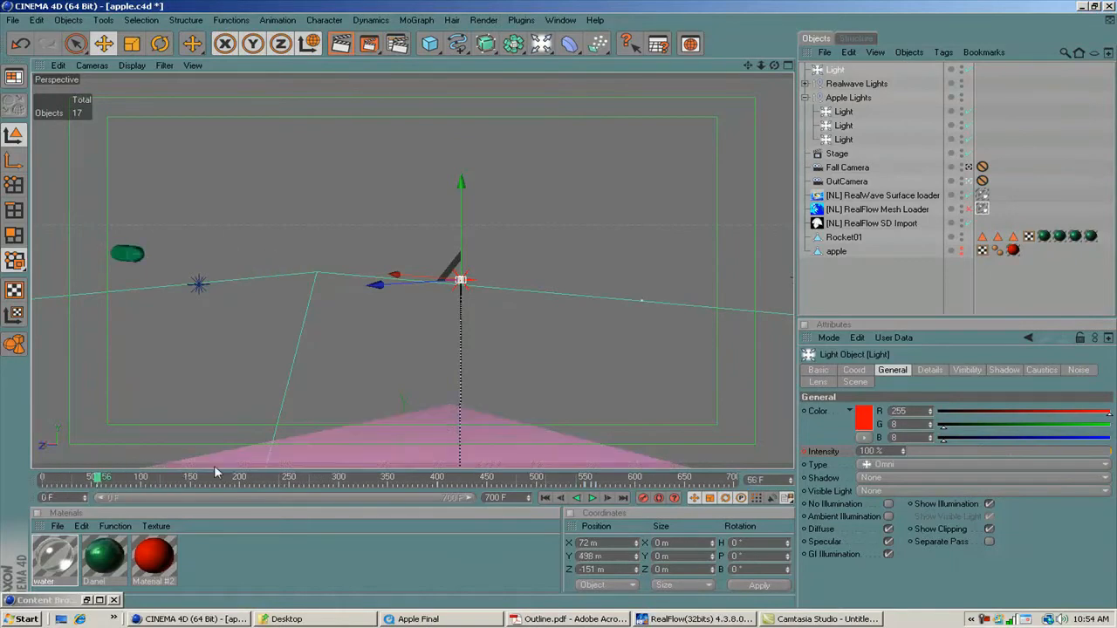
click(847, 239)
right_click(851, 241)
mouse_move(899, 199)
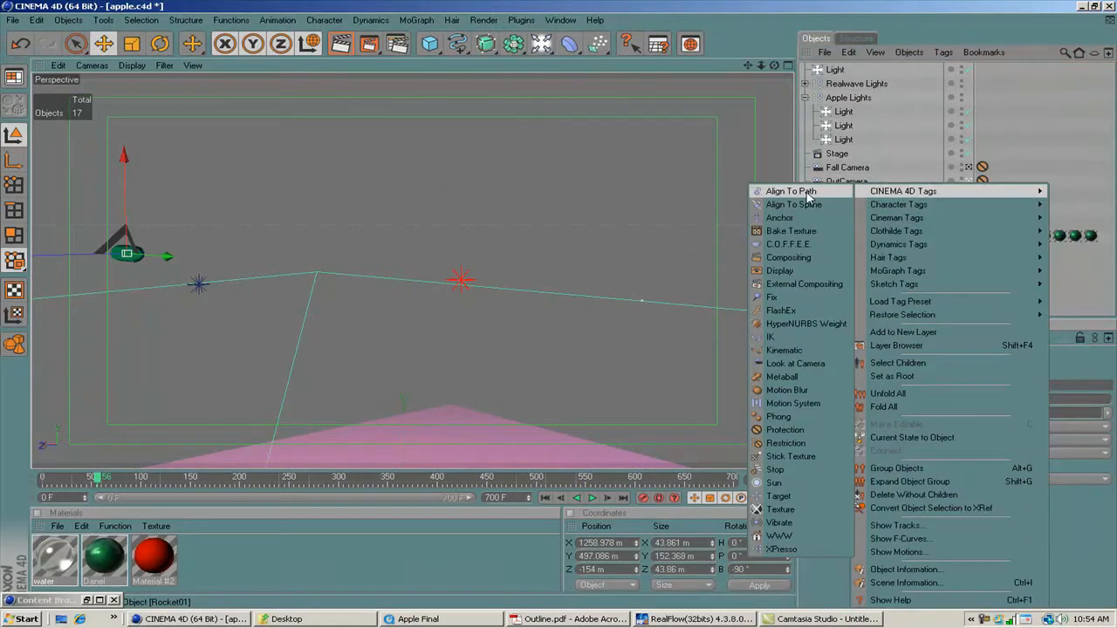
click(795, 259)
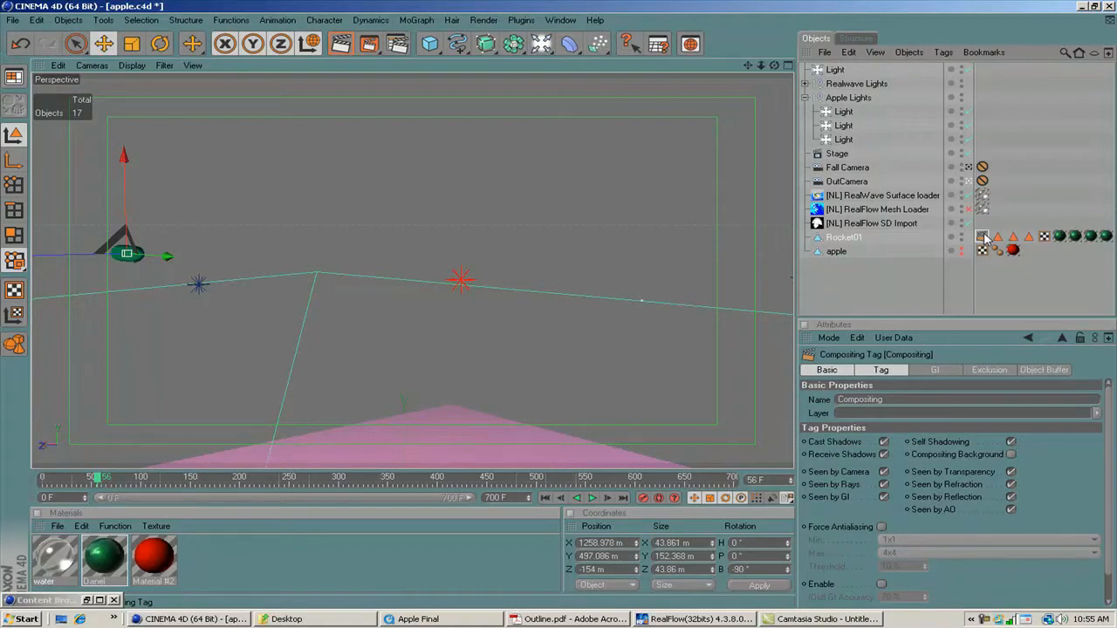
drag(985, 237, 998, 197)
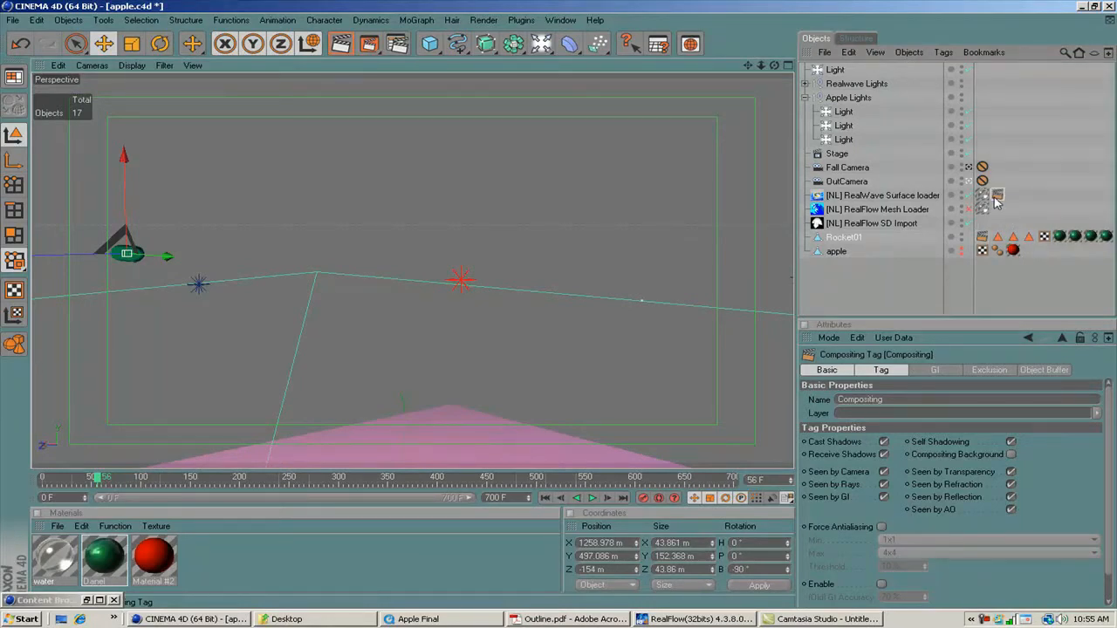
ctrl+drag(998, 201, 997, 210)
Step: Enable object buffer 1 for Rocket01, buffer 2 for the RealFlow Mesh Loader and buffer 3 for the RealWave Surface loader
click(1032, 371)
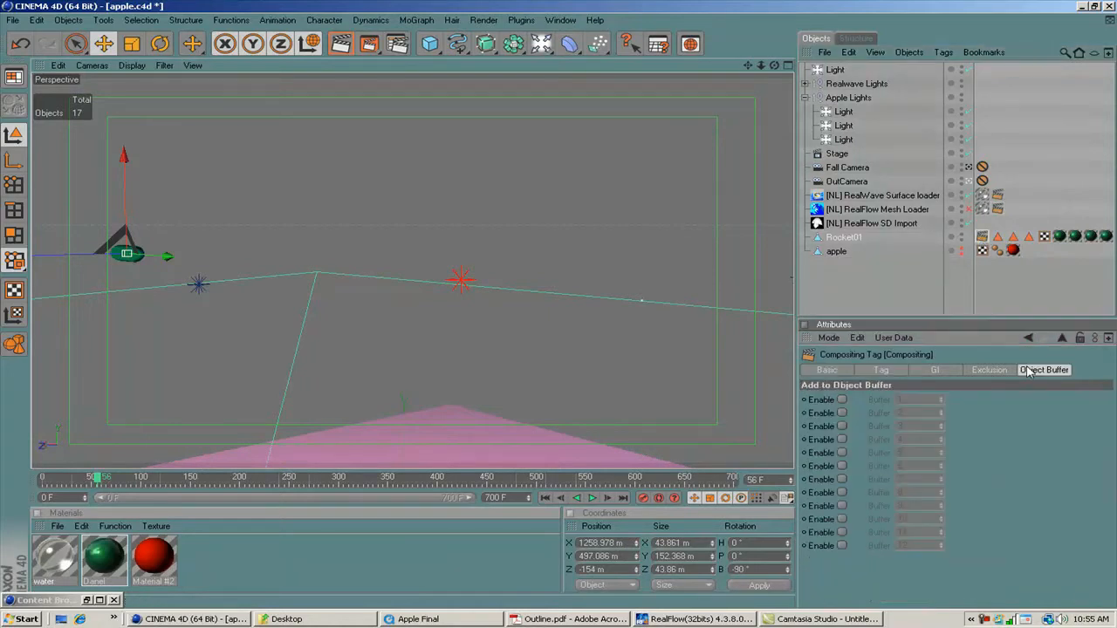
click(842, 399)
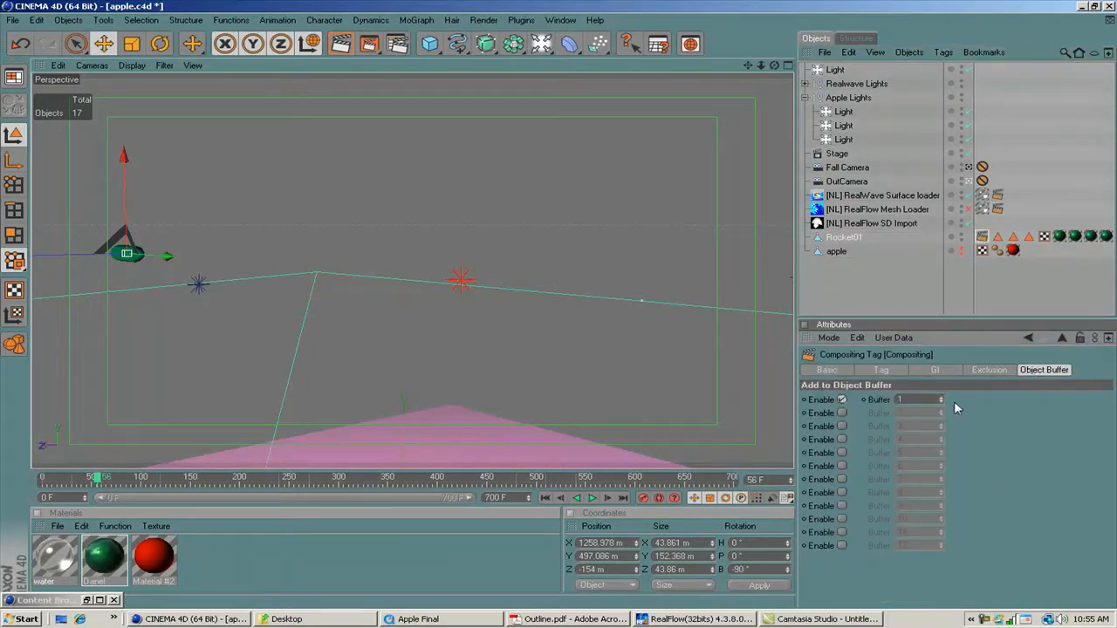
click(998, 210)
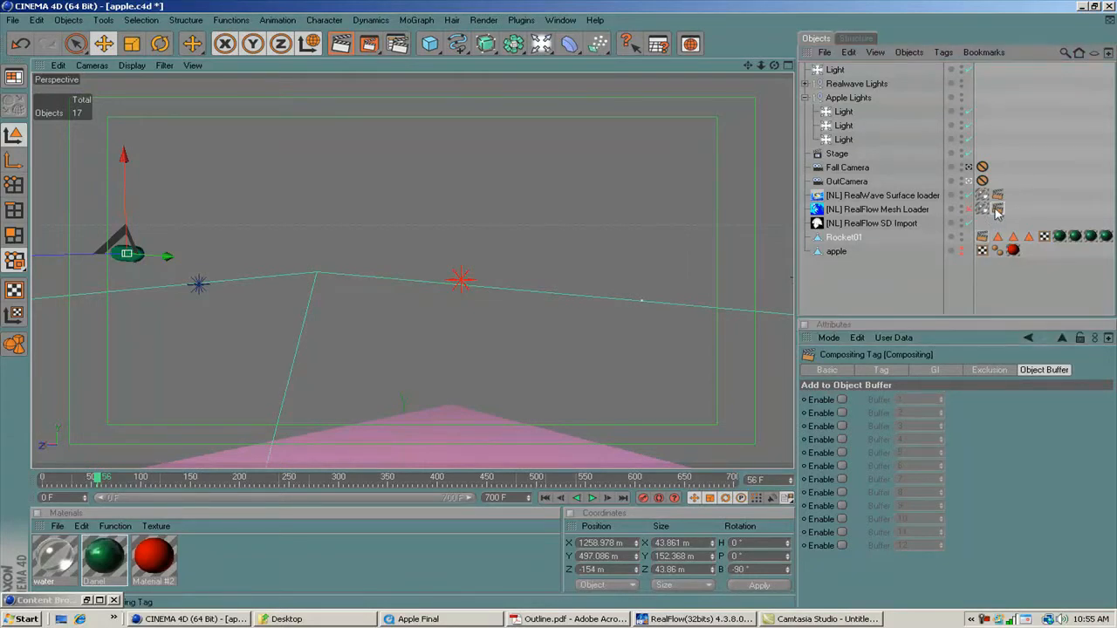
click(843, 413)
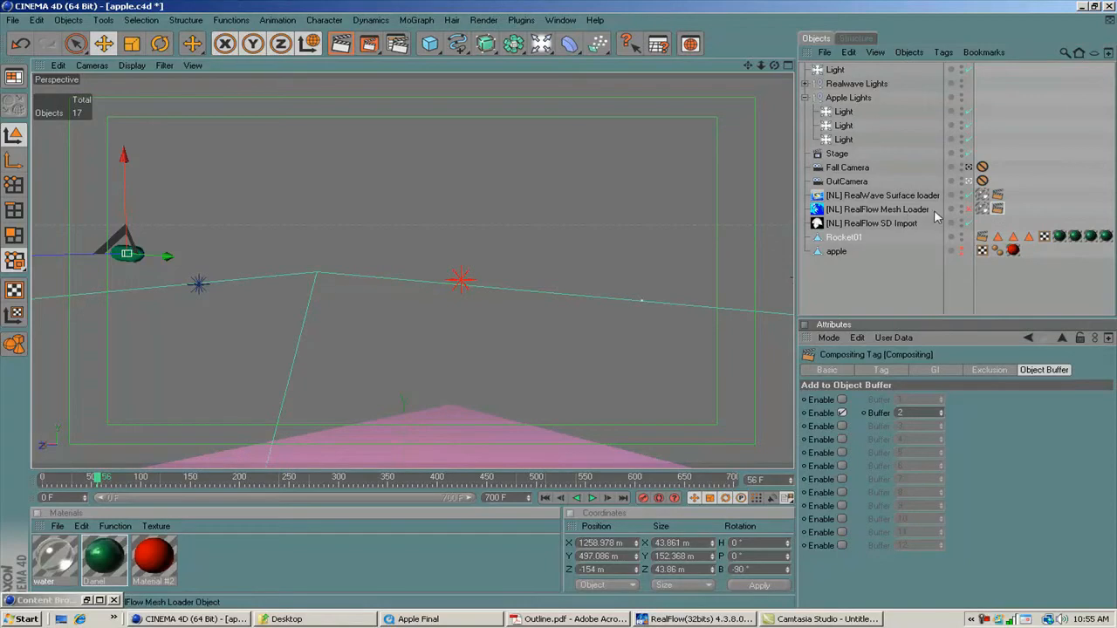
click(998, 194)
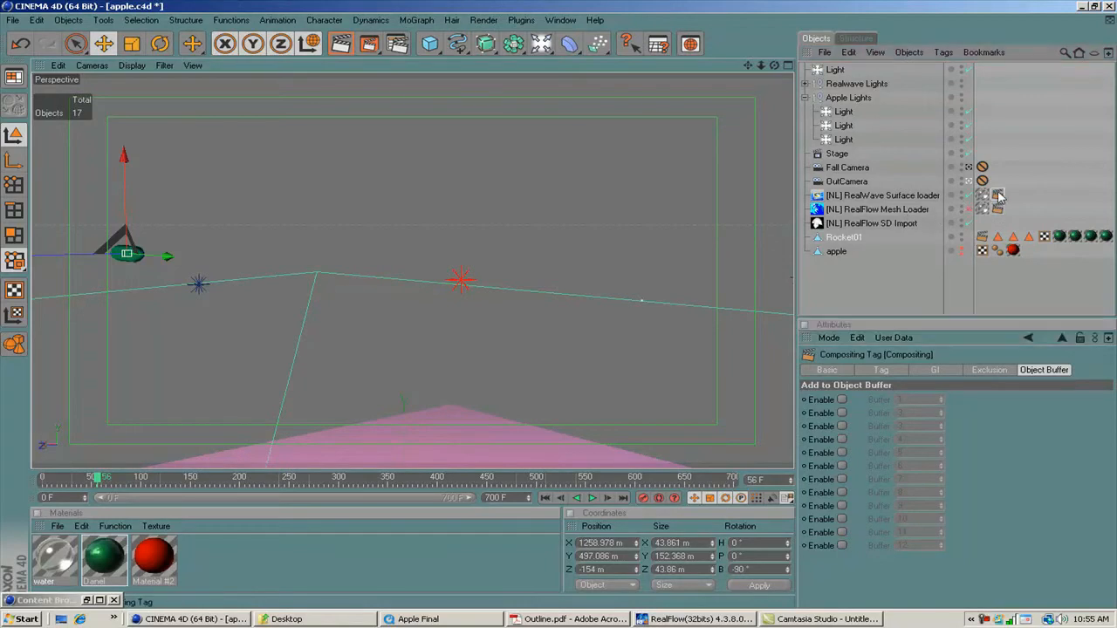
click(842, 426)
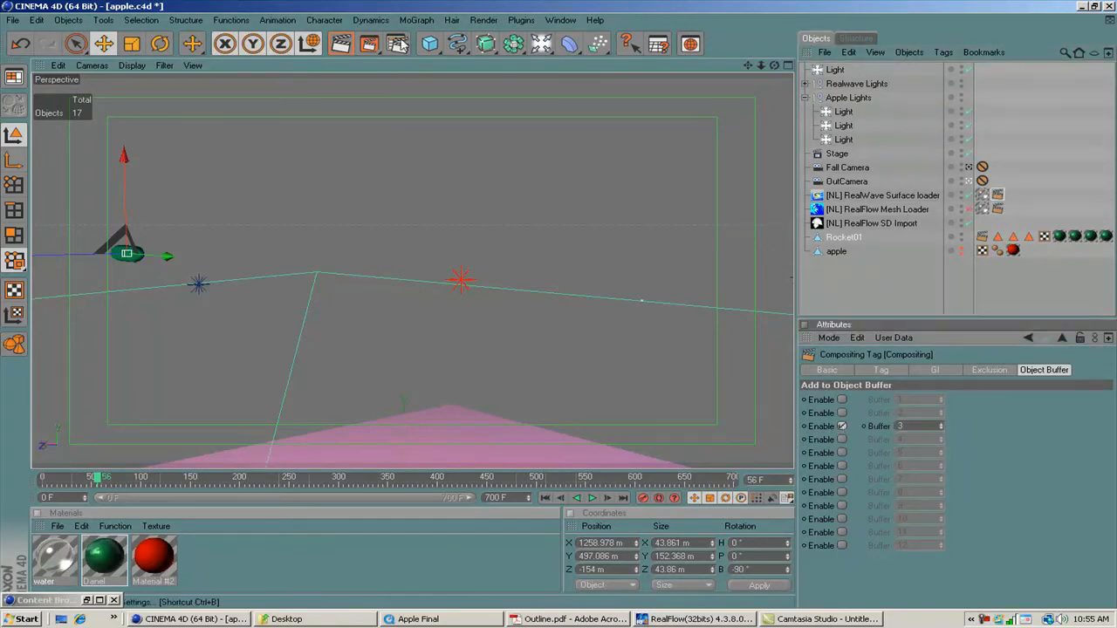
Step: Review the group IDs of the three Object Buffer passes and the available multi-pass channels in the render settings
click(408, 44)
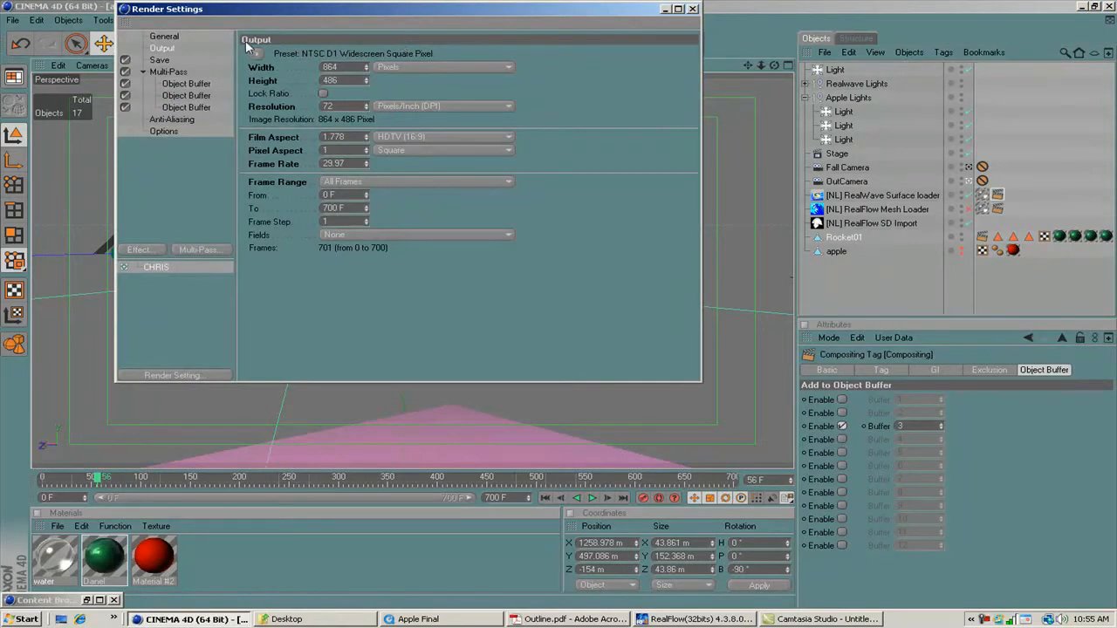
click(187, 84)
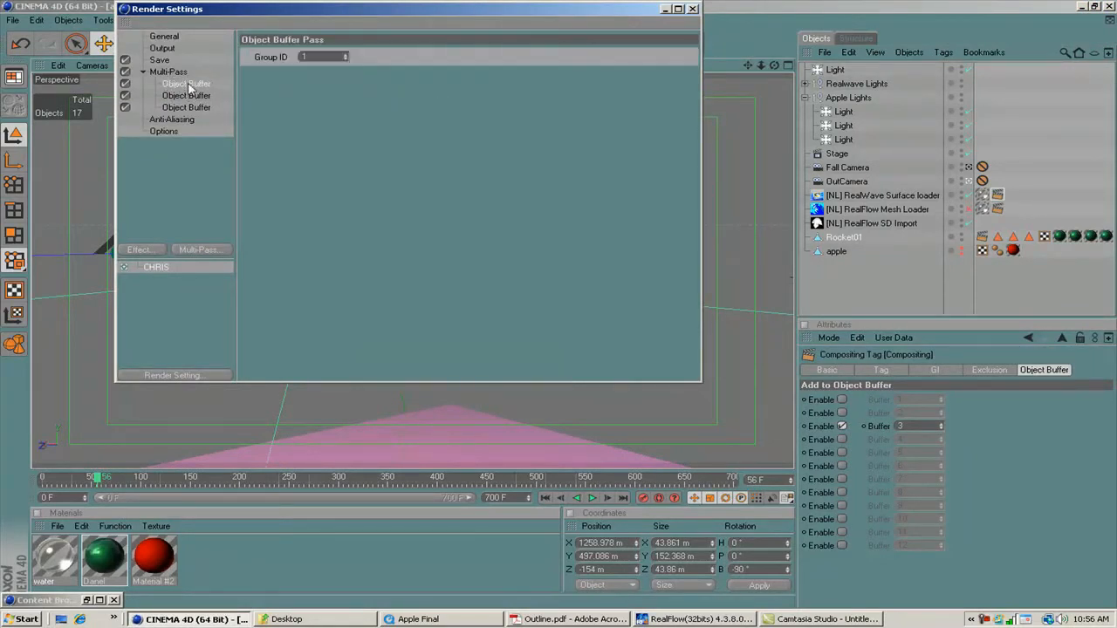
click(179, 96)
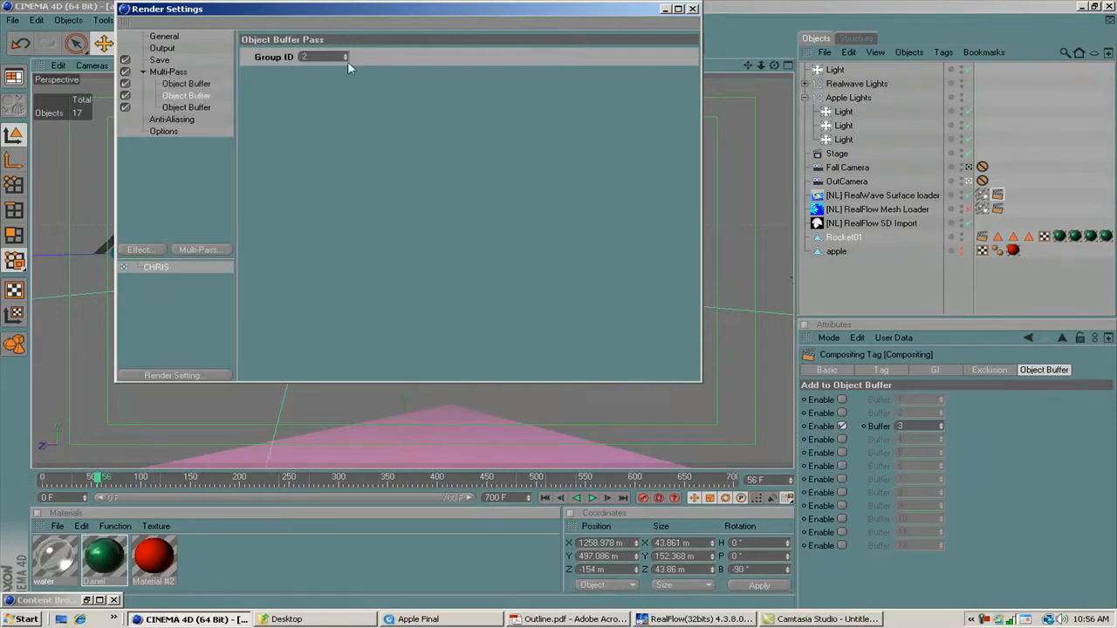
click(192, 108)
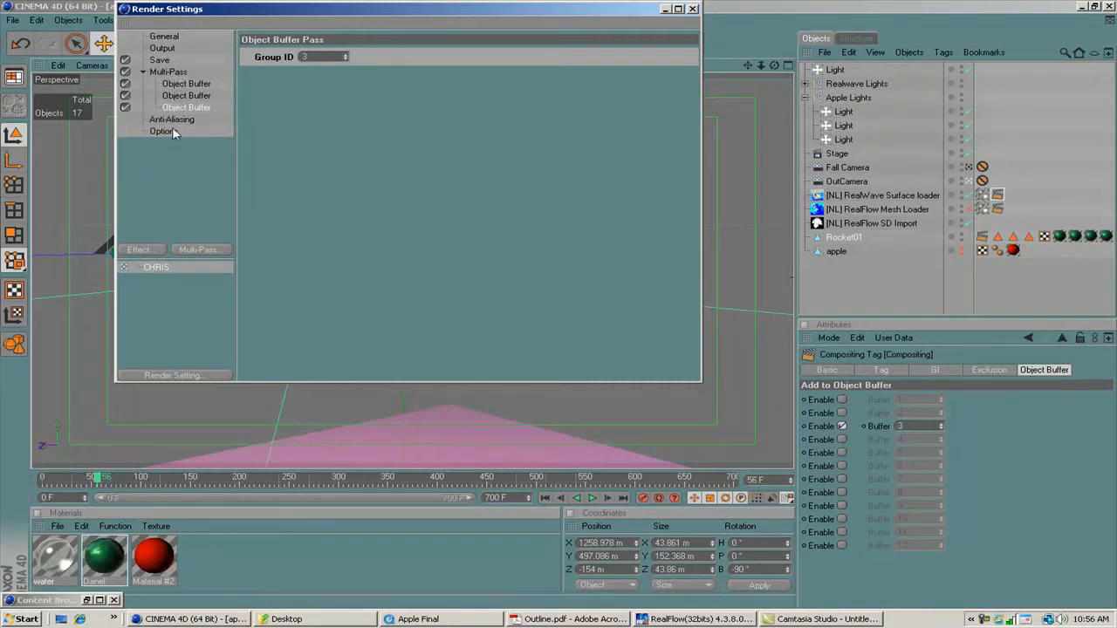
click(200, 249)
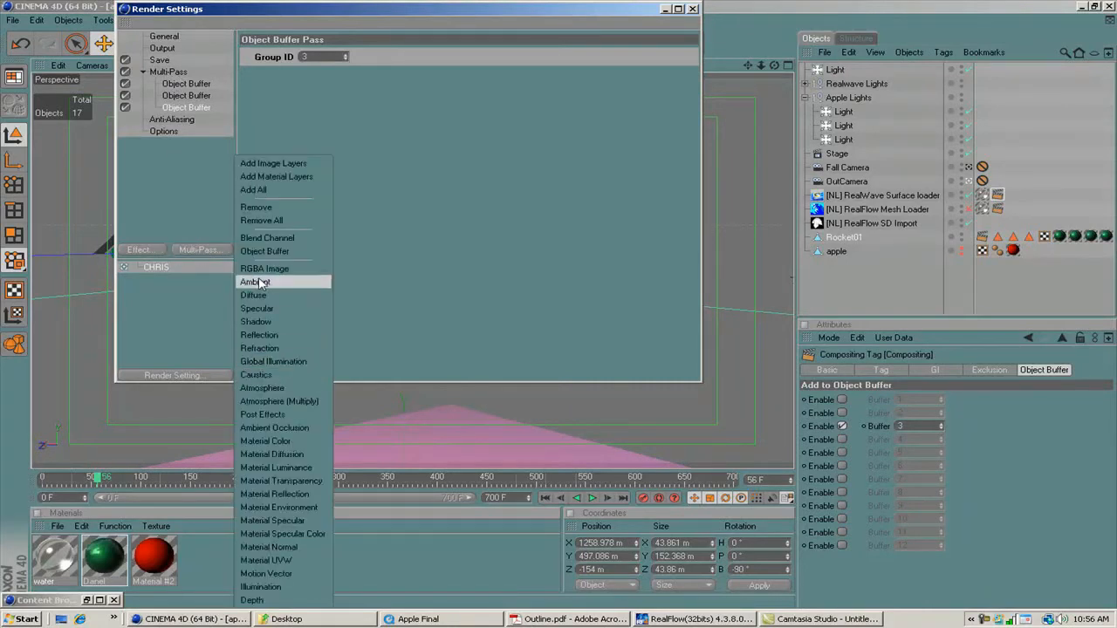
click(190, 206)
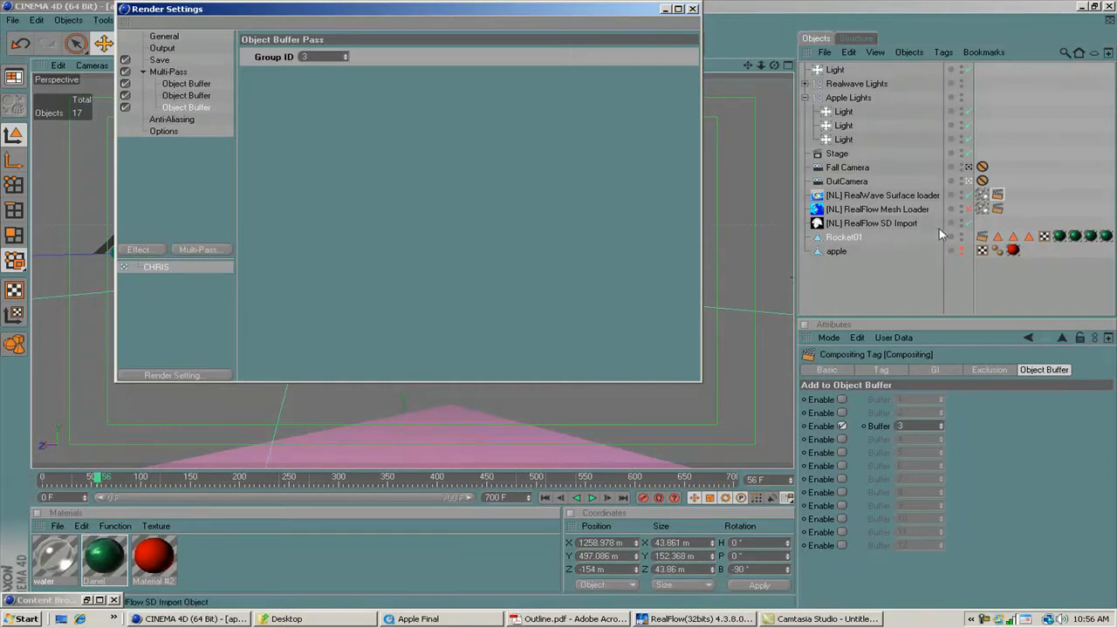
Step: Compare the buffer numbers in the three Compositing tags with the Object Buffer passes in the render settings
click(834, 251)
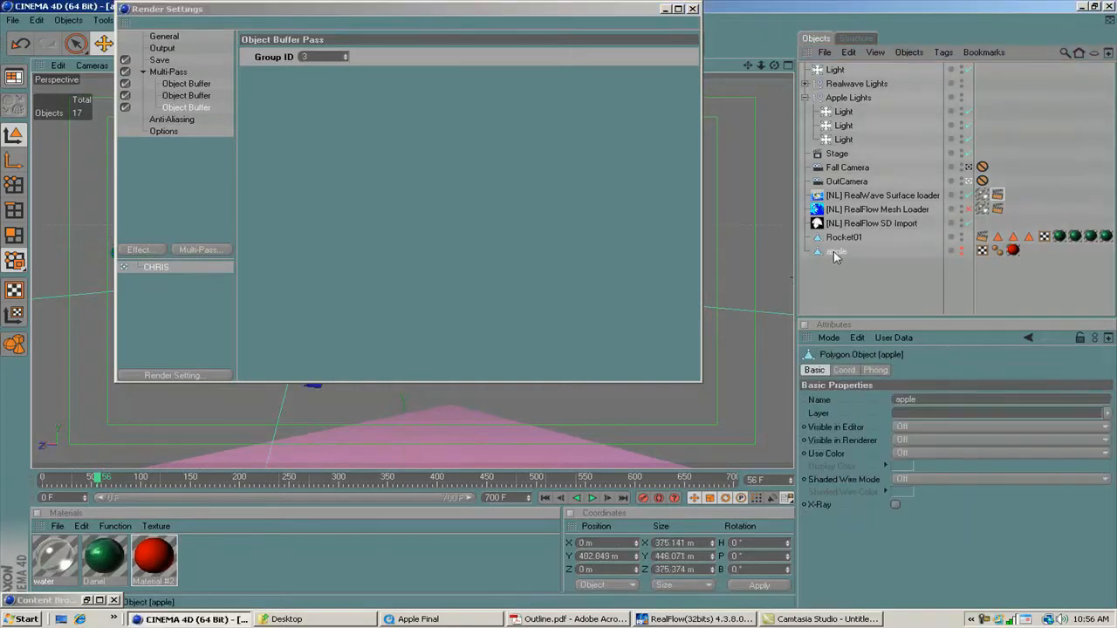
click(846, 237)
click(982, 237)
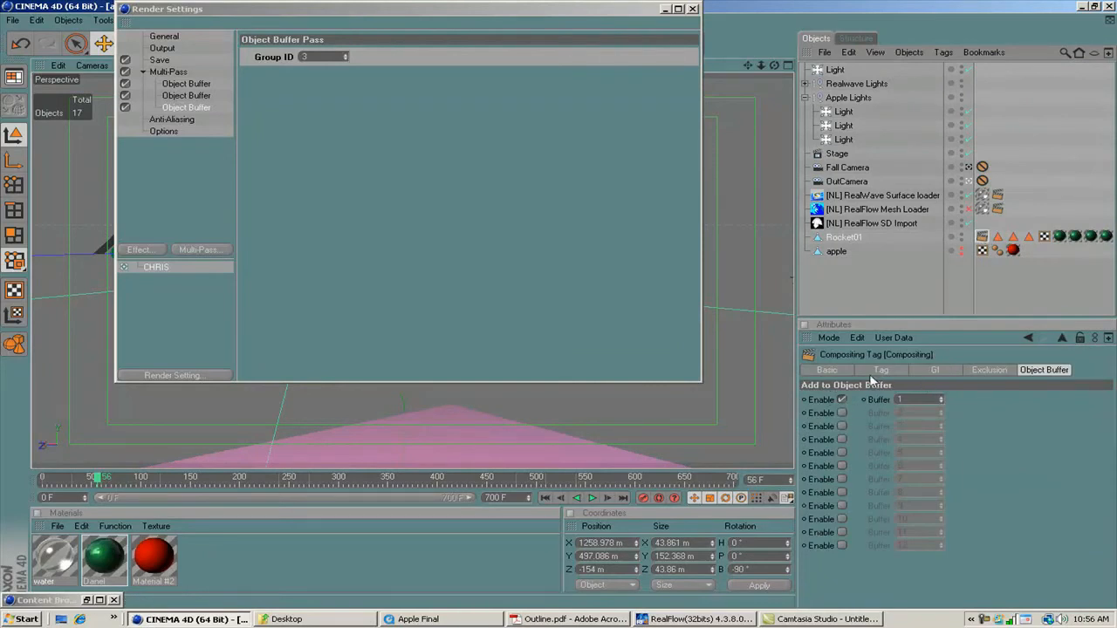
click(180, 102)
click(185, 84)
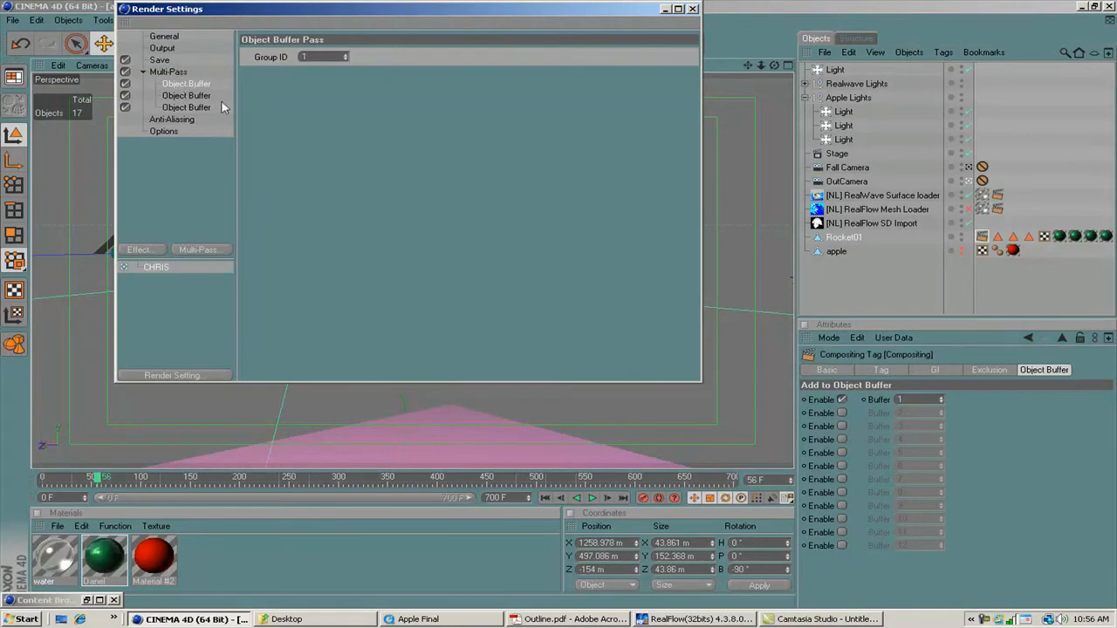
click(982, 237)
click(998, 209)
click(997, 196)
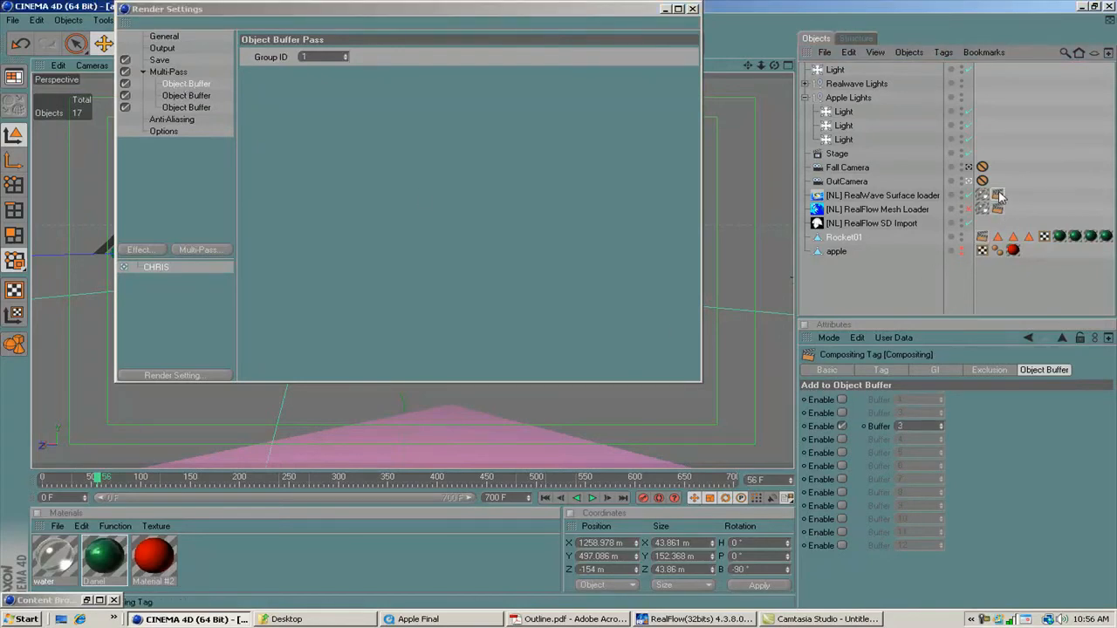
click(693, 9)
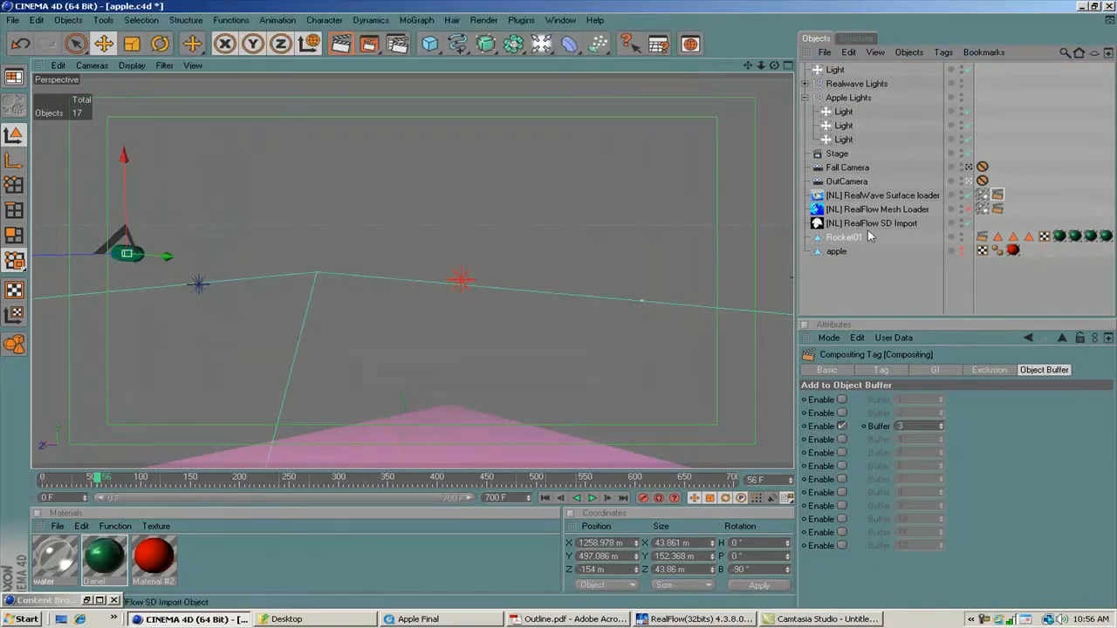
Step: Add an External Compositing tag to Rocket01
click(841, 243)
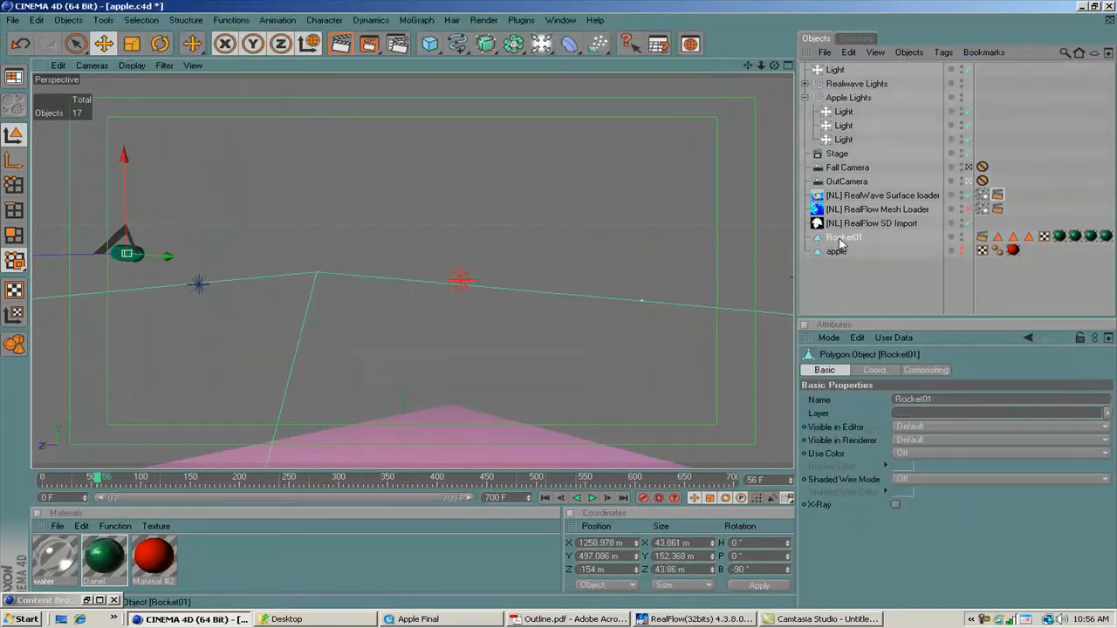
right_click(841, 243)
mouse_move(882, 199)
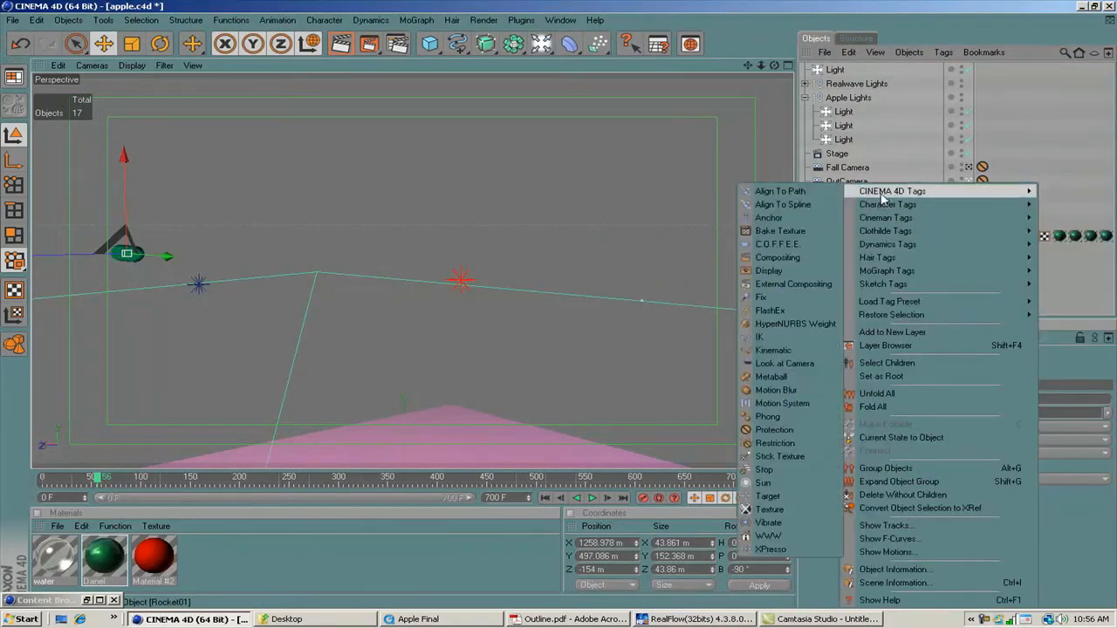
click(797, 286)
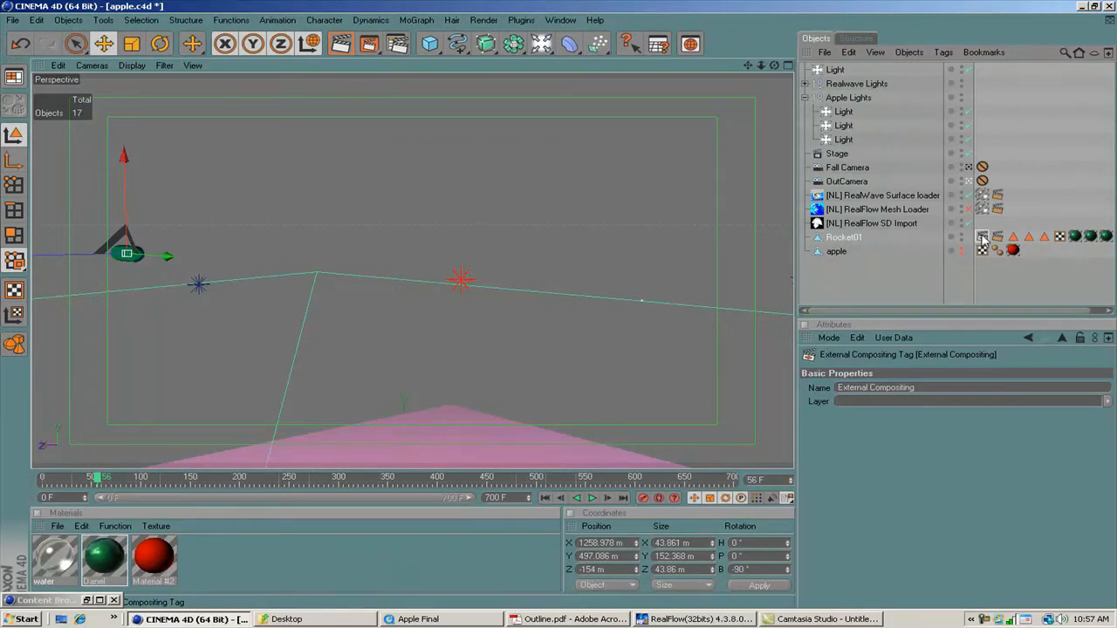
Step: Review the render settings for saving, the compositing project file, anti-aliasing and output
click(398, 44)
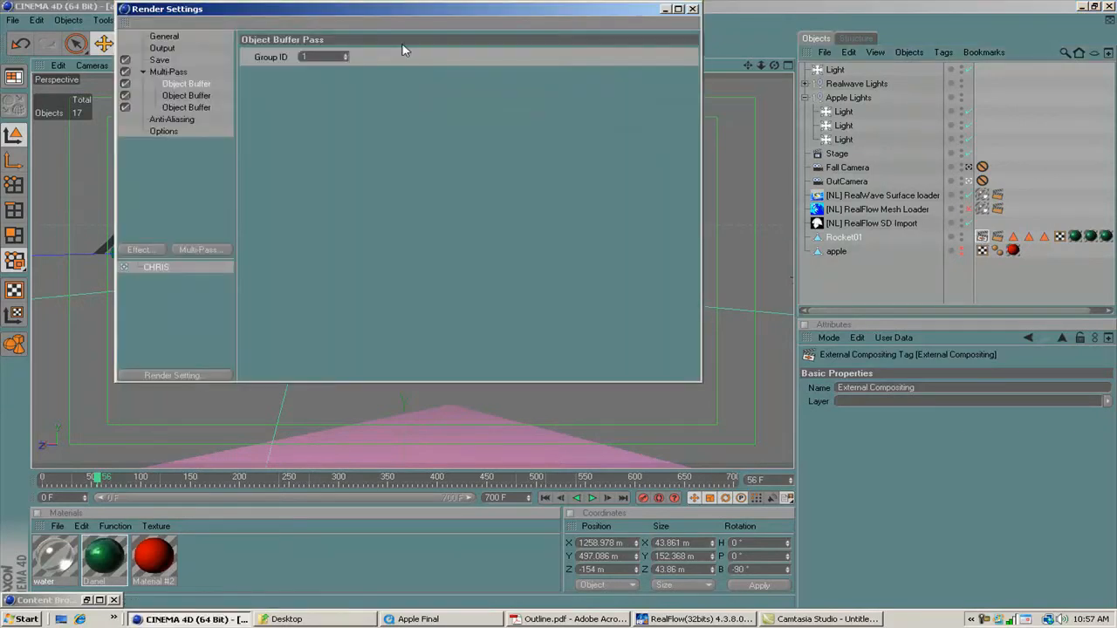
click(166, 60)
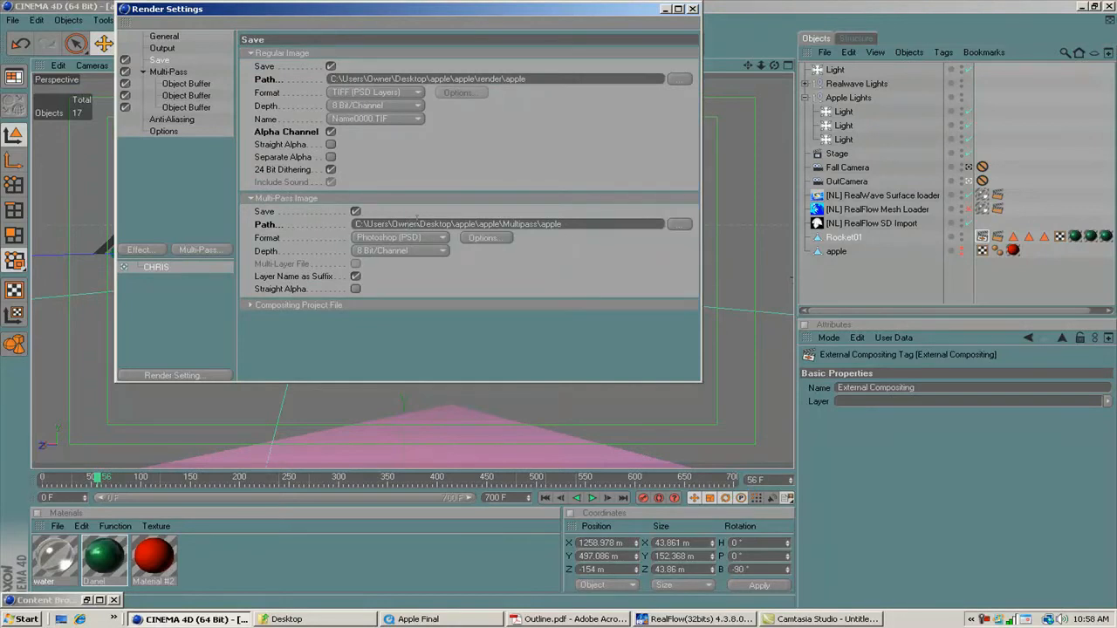
click(251, 306)
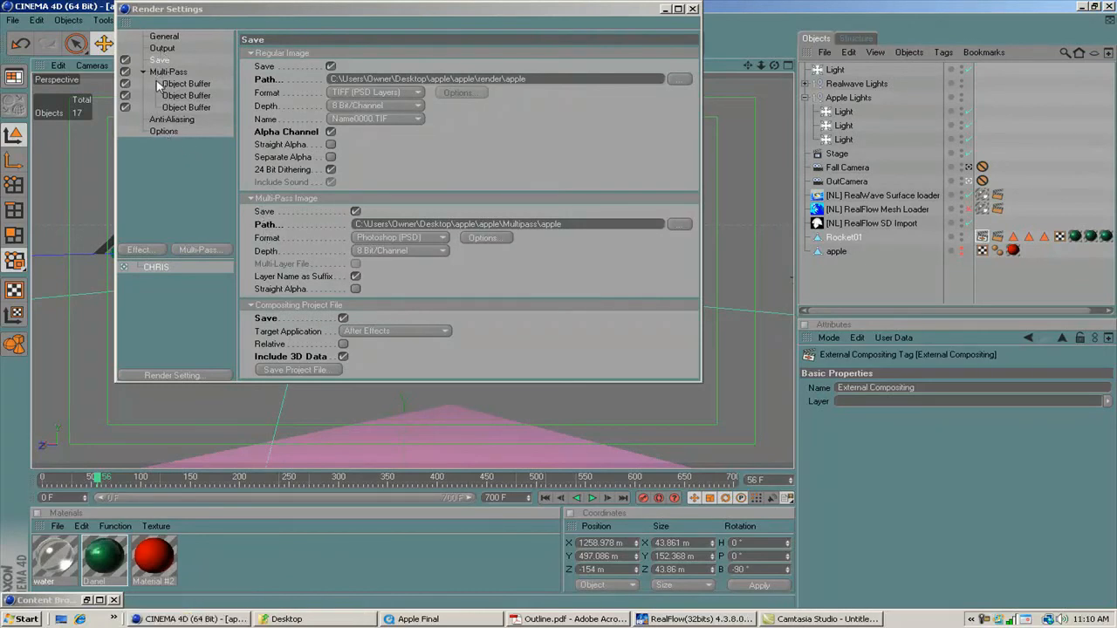
click(164, 120)
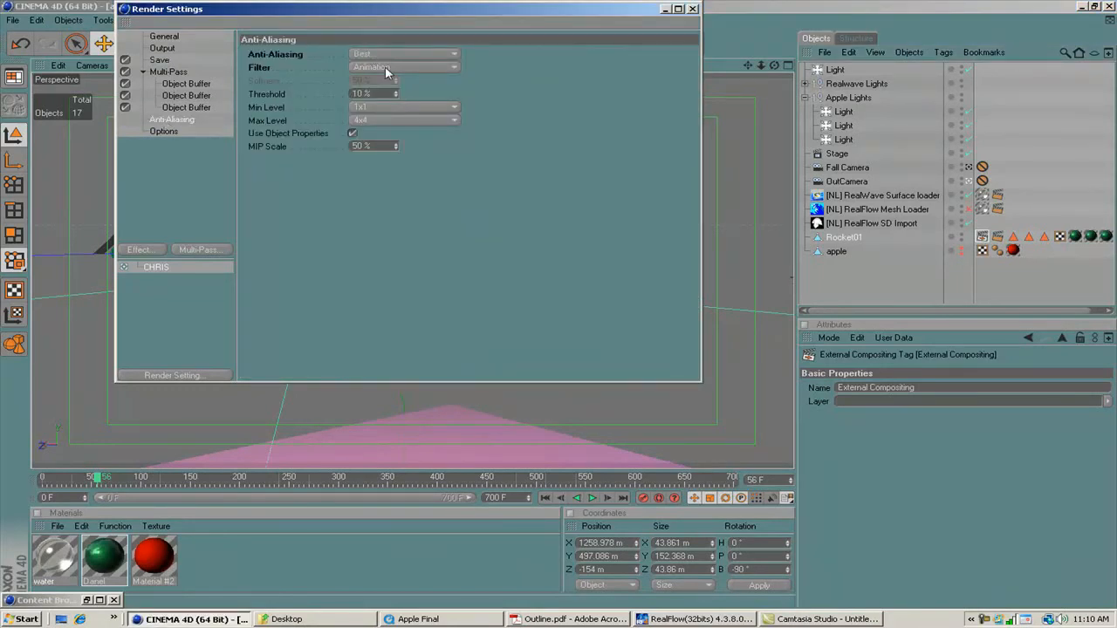
click(161, 49)
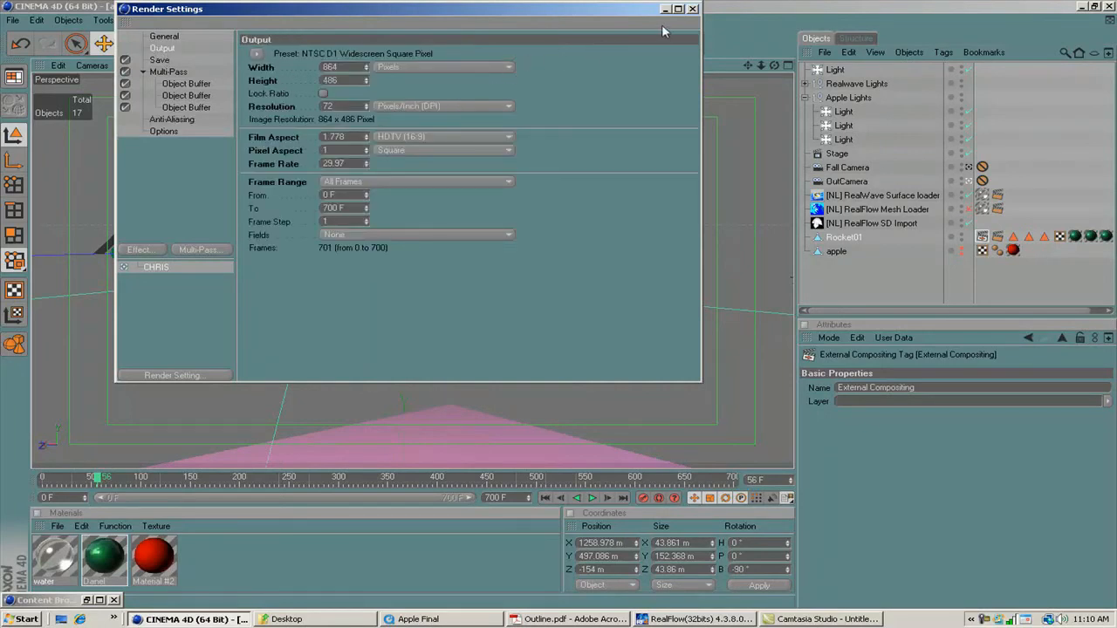
click(691, 10)
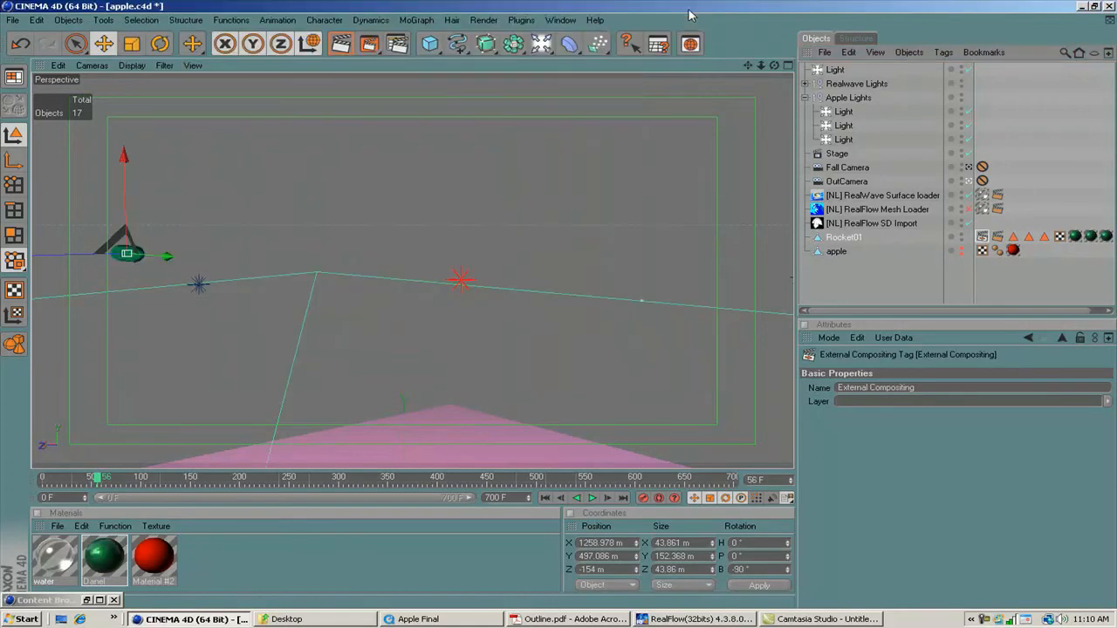
Step: Switch to the Apple Final movie and play it from the start, and look over the tutorial parts in Outline.pdf
click(403, 621)
drag(362, 450, 277, 451)
click(549, 475)
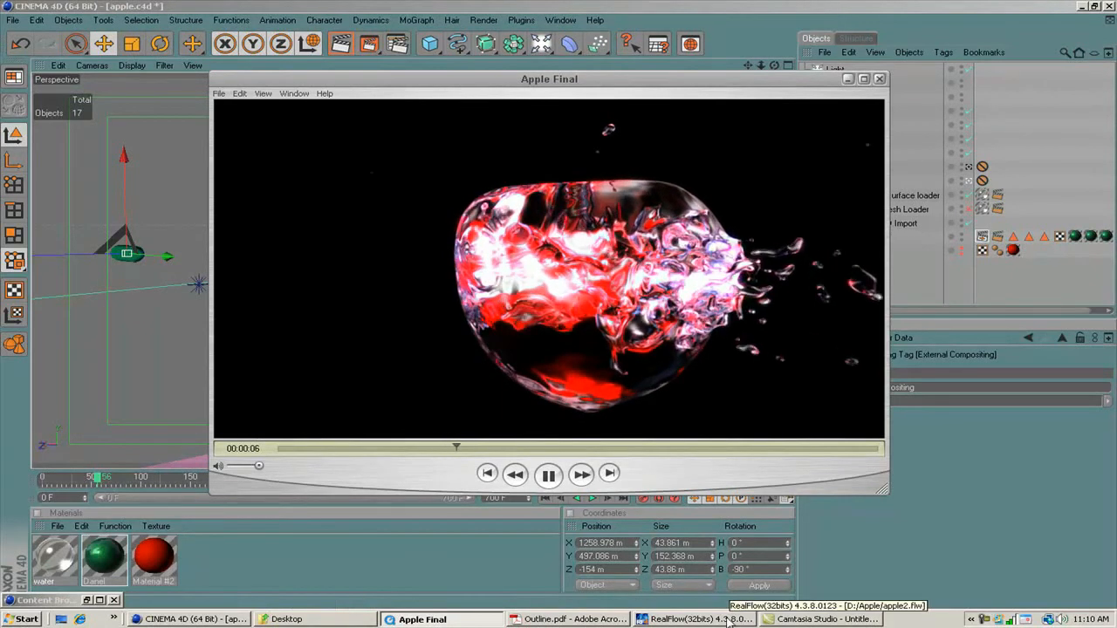
click(603, 623)
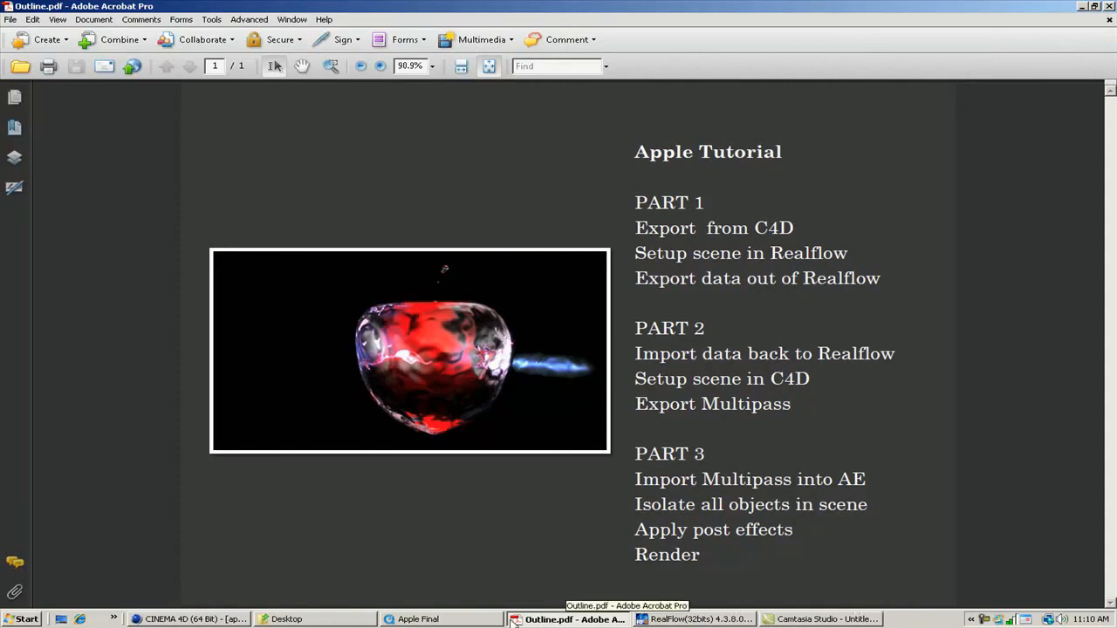
click(478, 620)
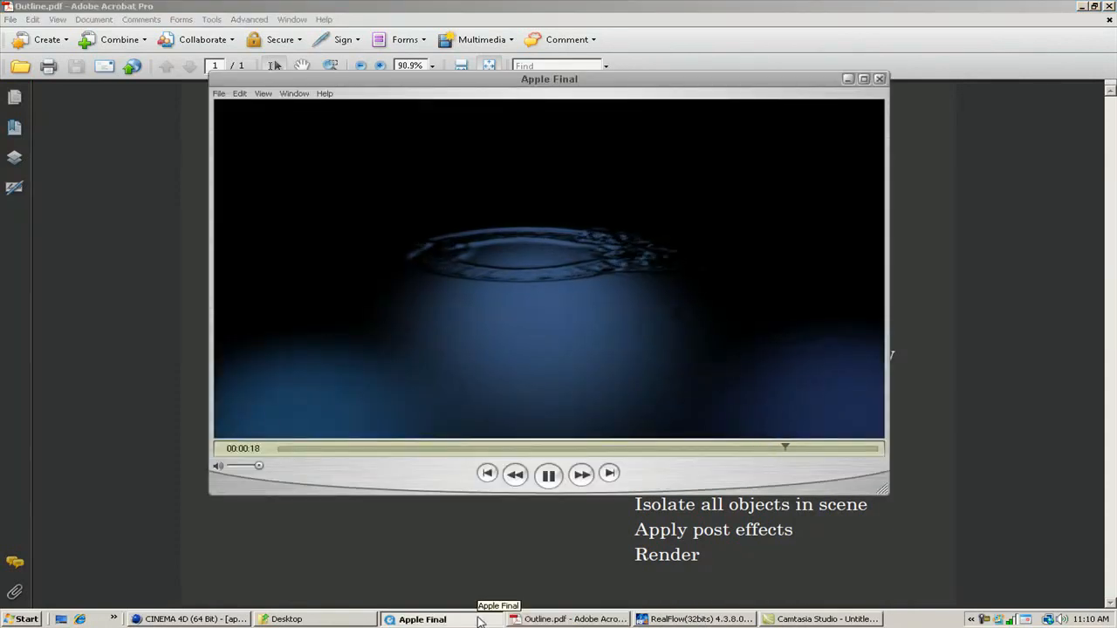